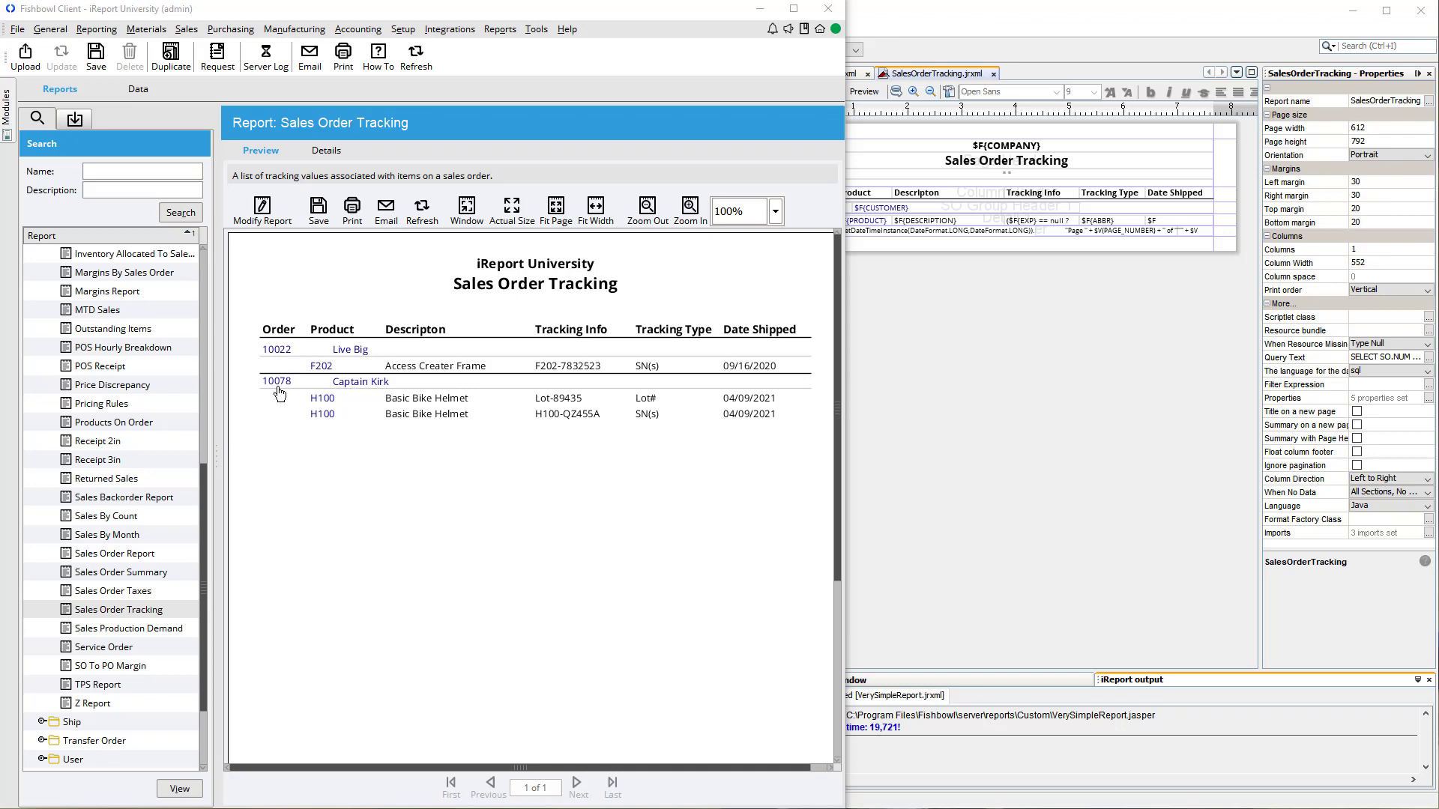
# Review the filter options of the Sales Order Tracking report in Fishbowl.
pyautogui.click(264, 210)
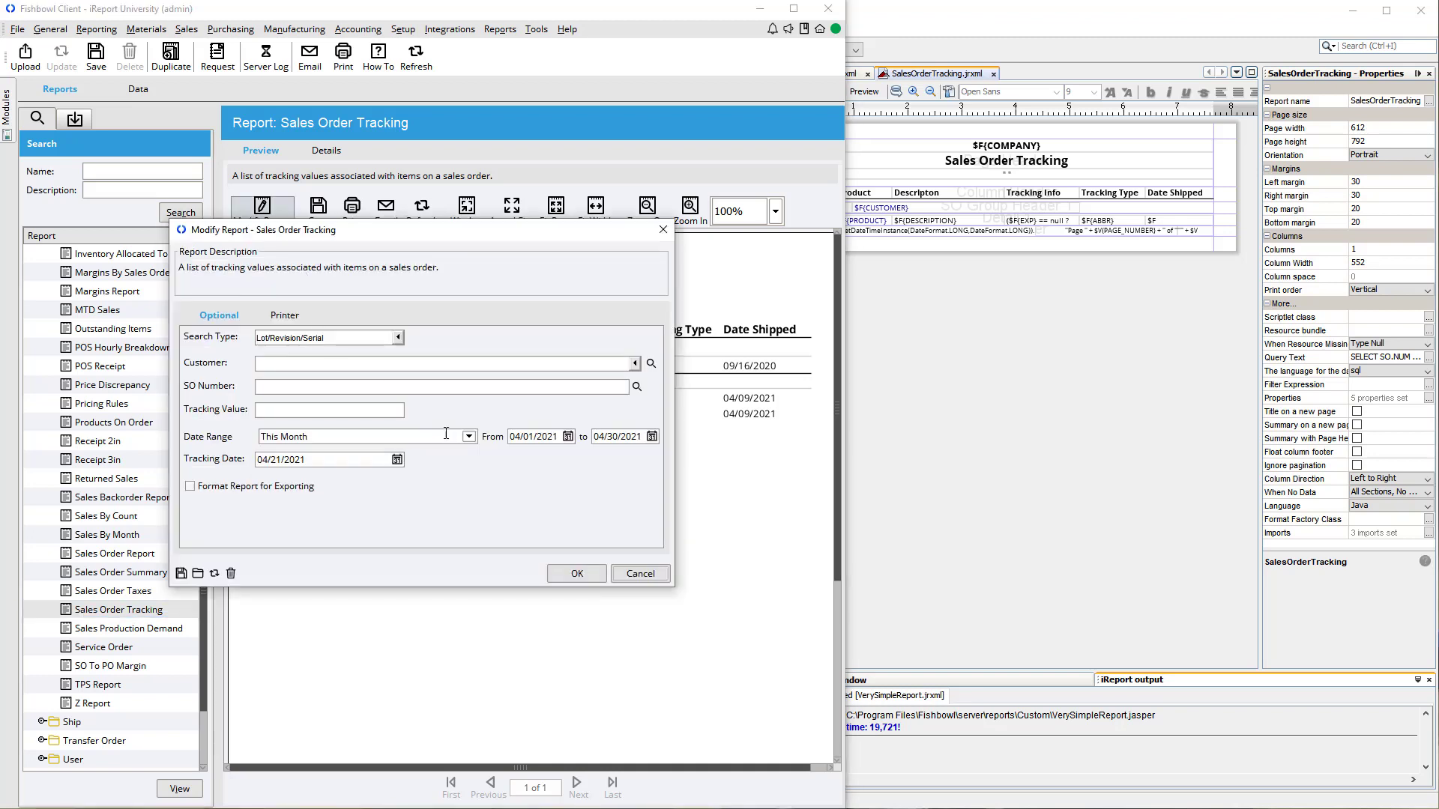
pyautogui.click(605, 574)
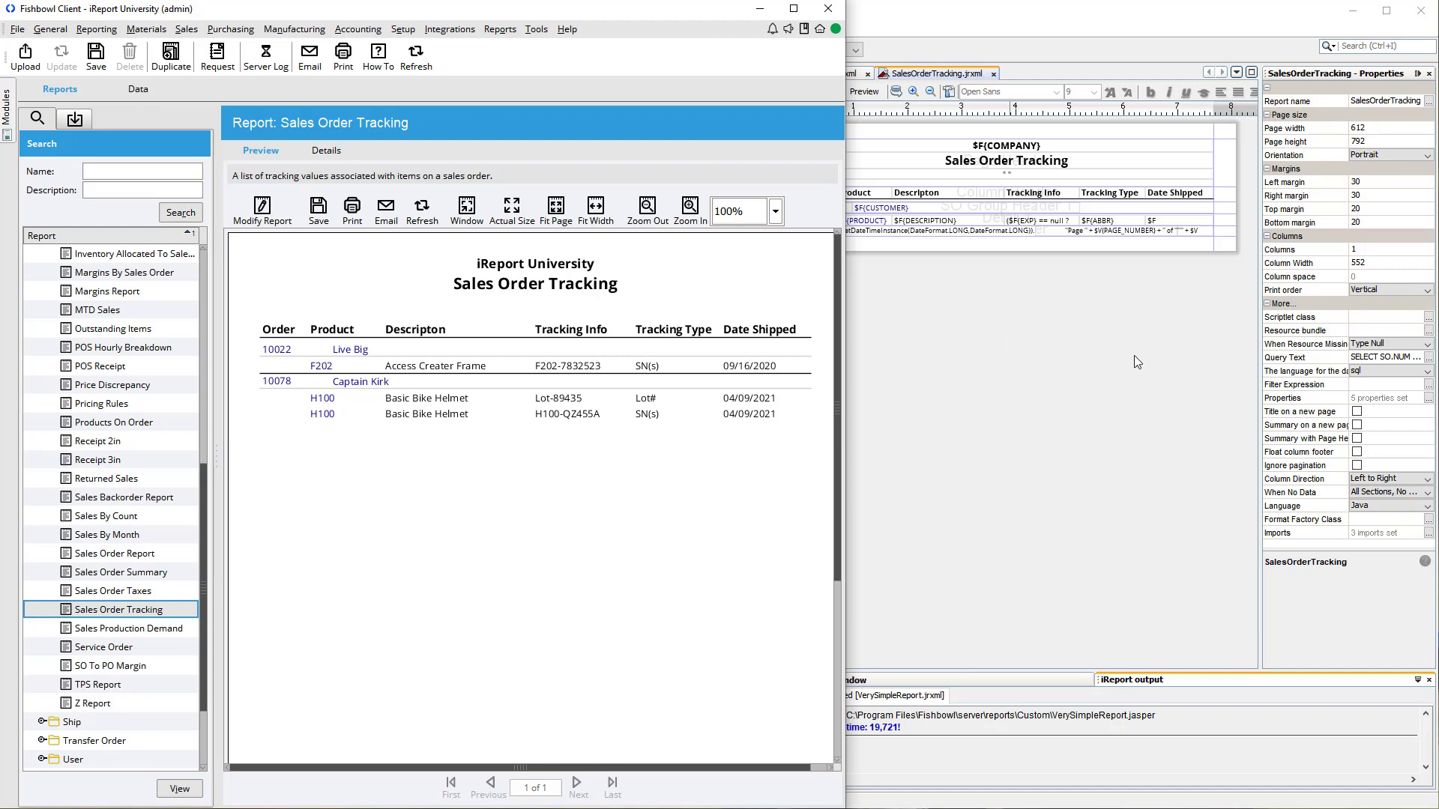
# Switch to iReport Designer and examine the SELECT columns in the SalesOrderTracking report query, leaving the query unchanged.
pyautogui.click(1019, 362)
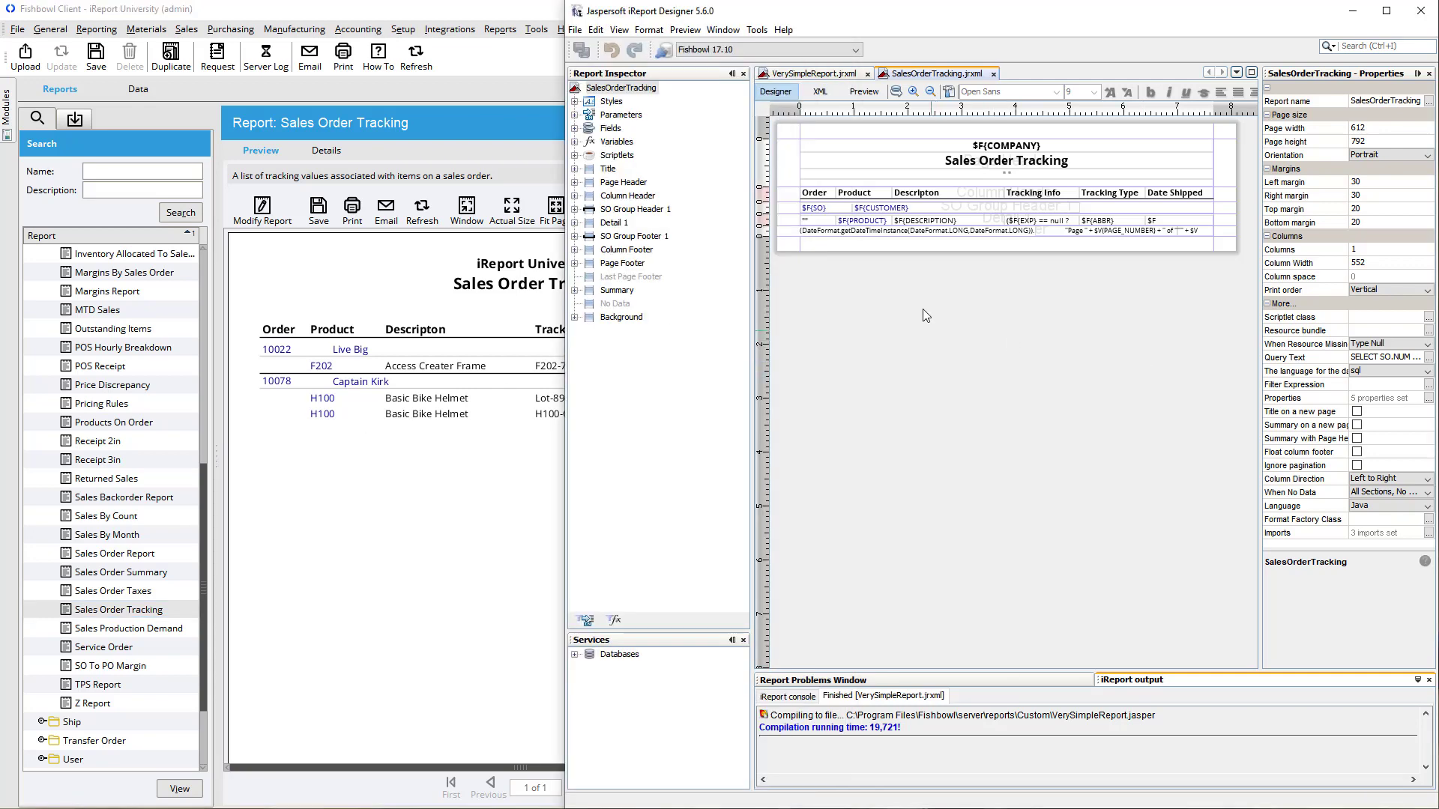
pyautogui.click(901, 223)
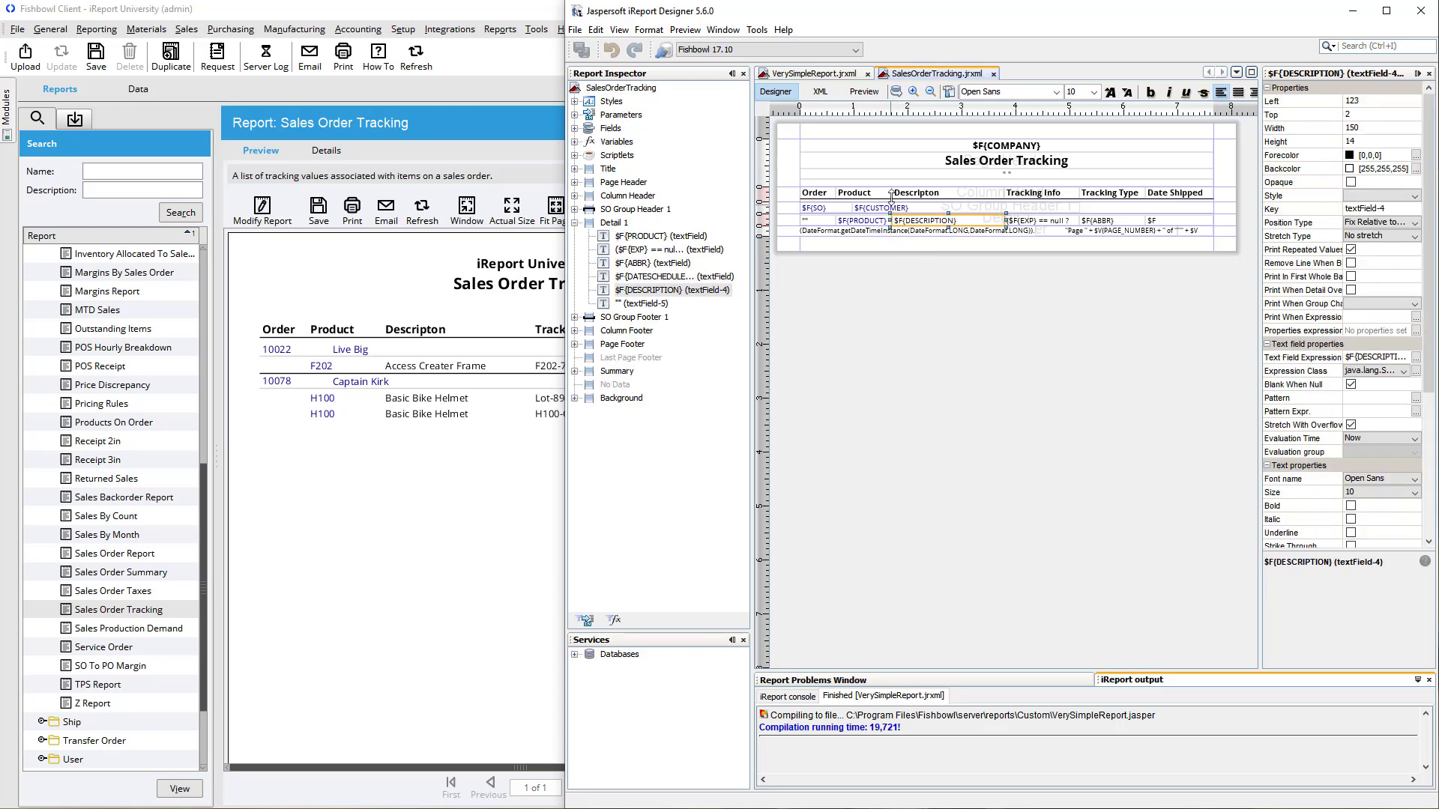
pyautogui.click(896, 92)
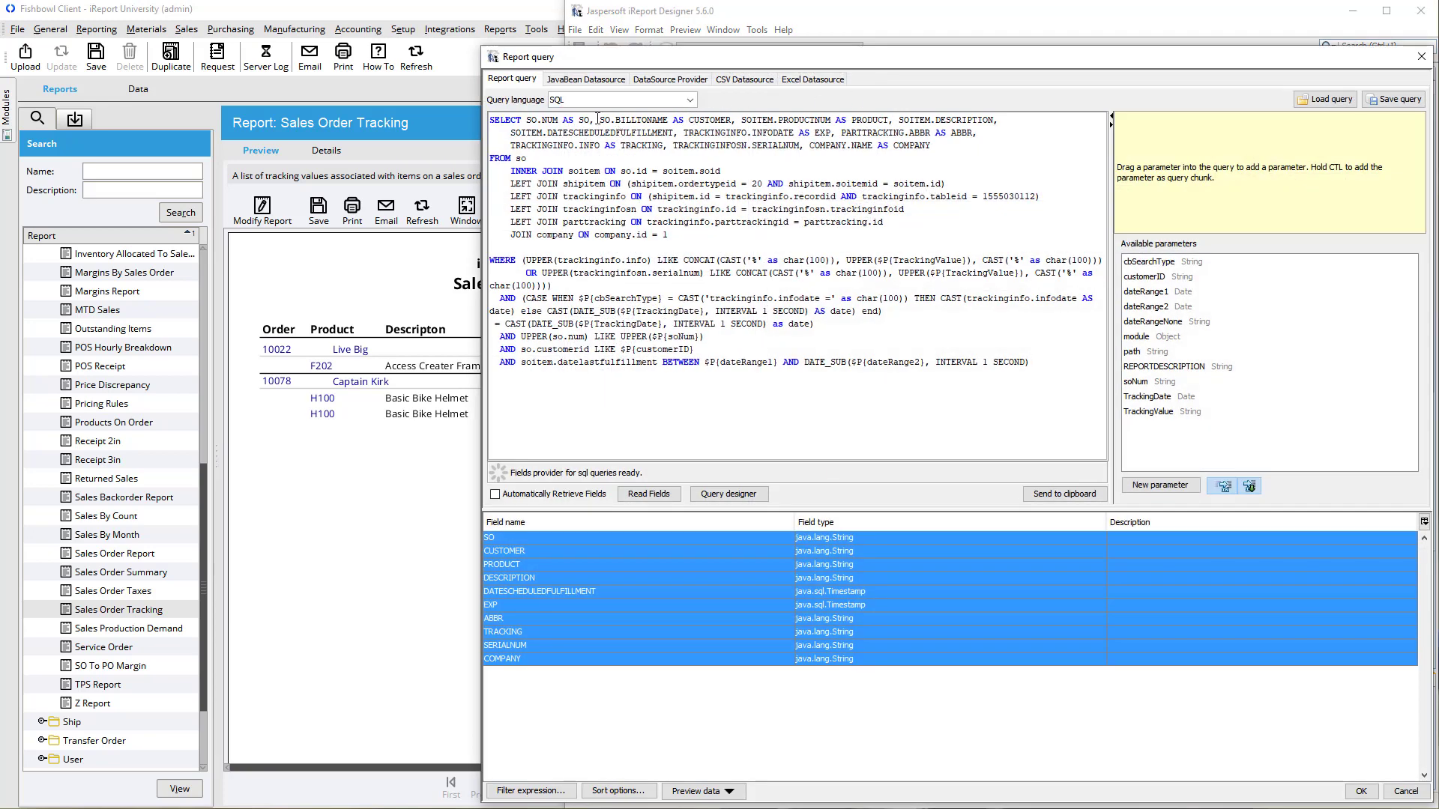
pyautogui.moveTo(571, 118); pyautogui.dragTo(805, 120)
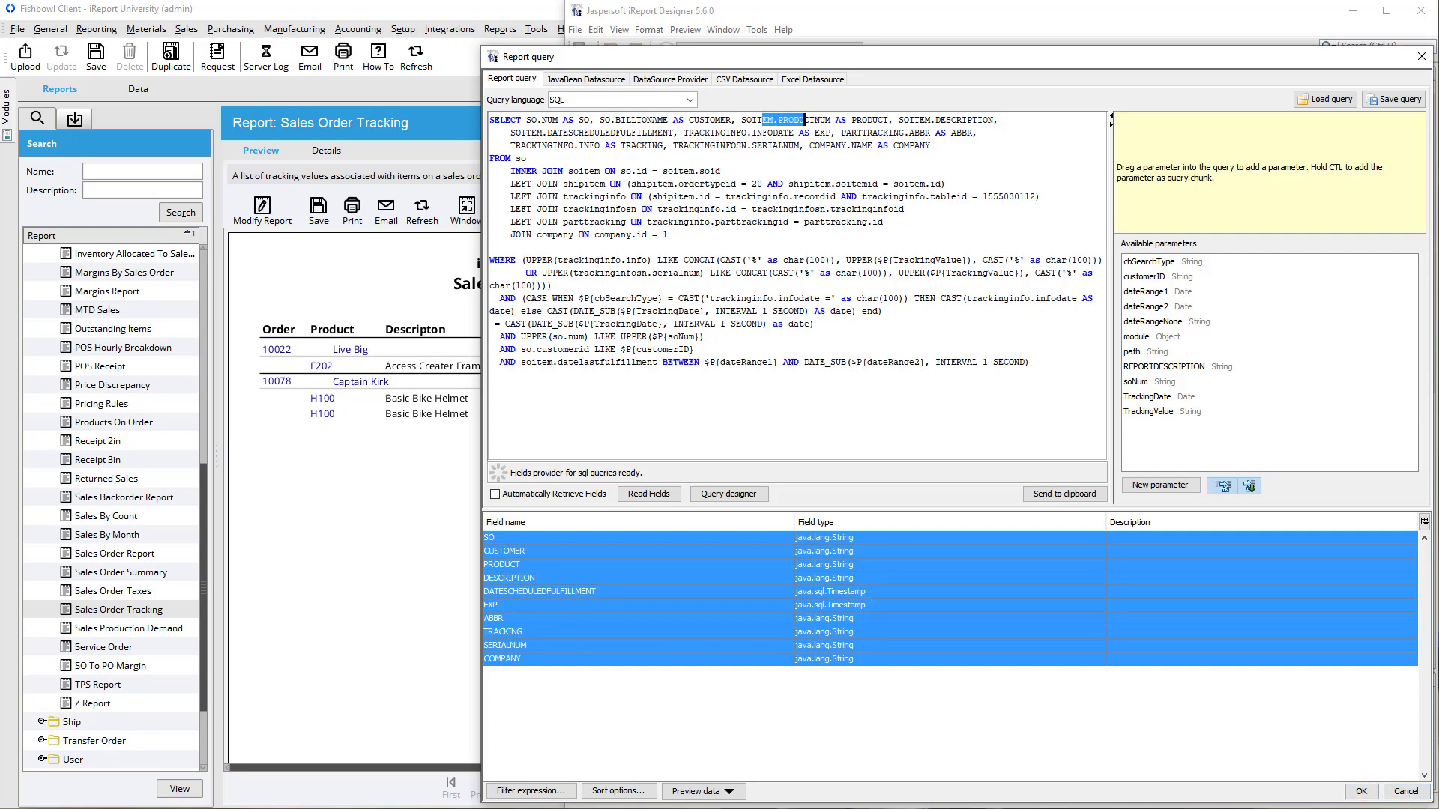
pyautogui.click(1401, 791)
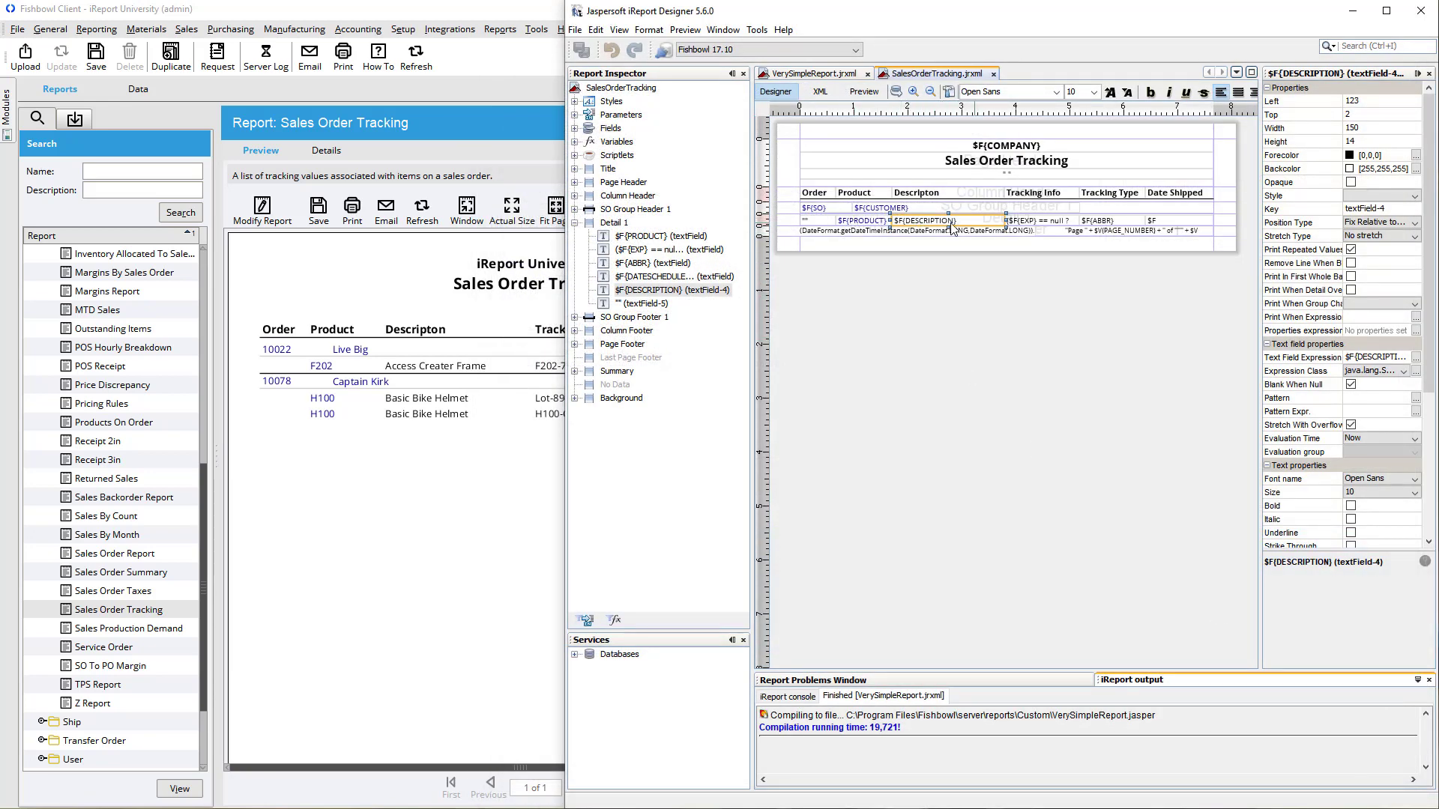
# Examine the properties of the Detail 1, SO Group Header 1 and SO Group Footer 1 bands in SalesOrderTracking.
pyautogui.click(616, 224)
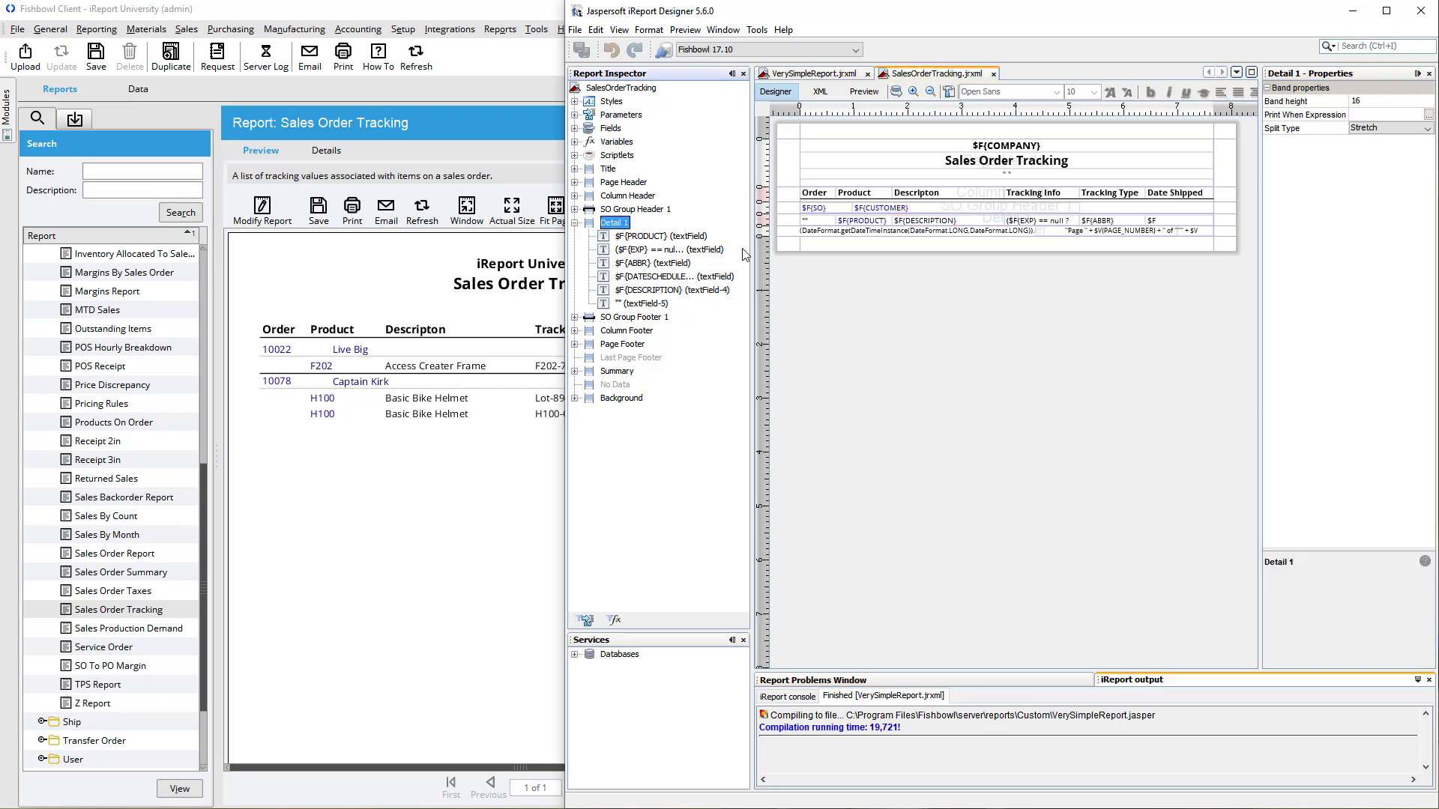
pyautogui.click(1391, 114)
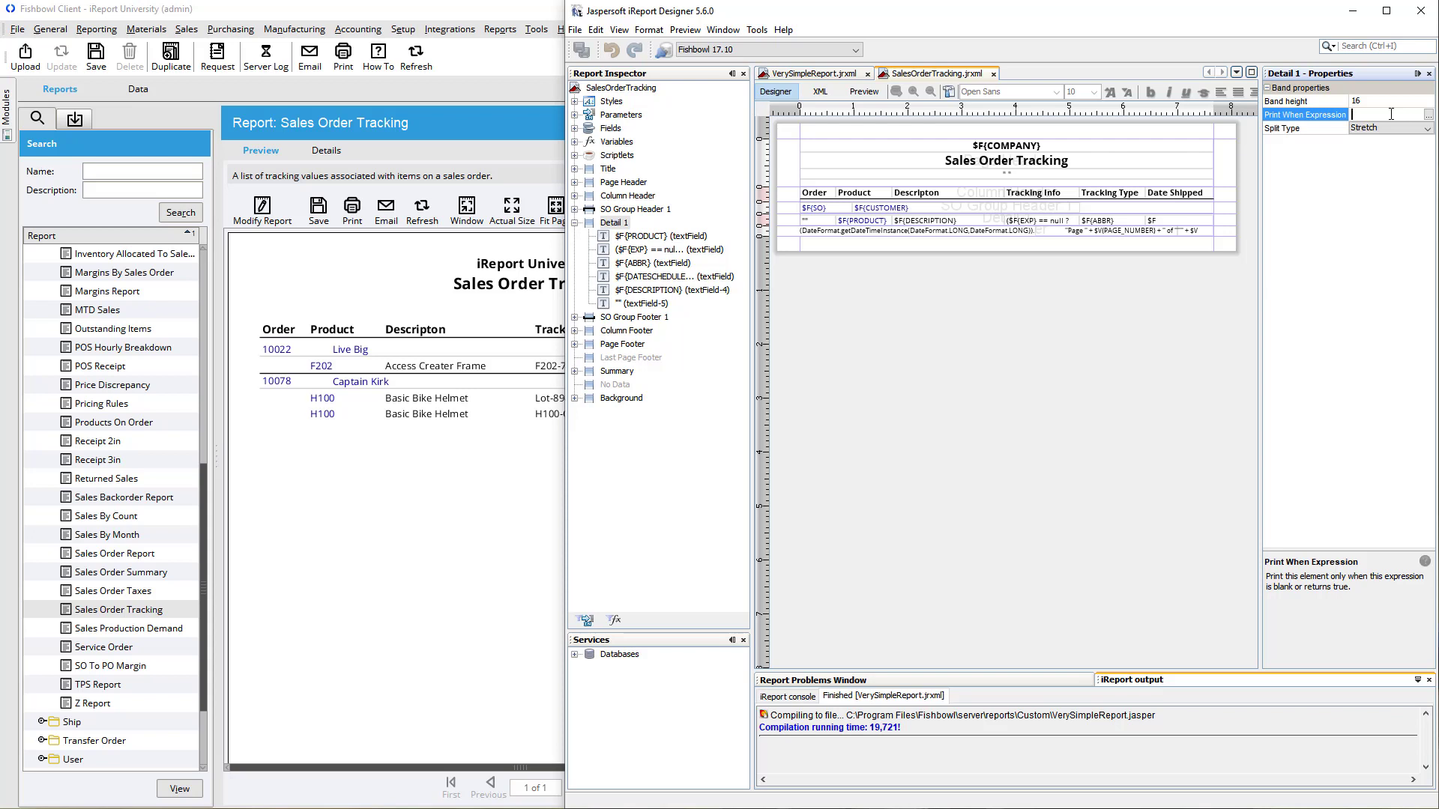
pyautogui.click(897, 212)
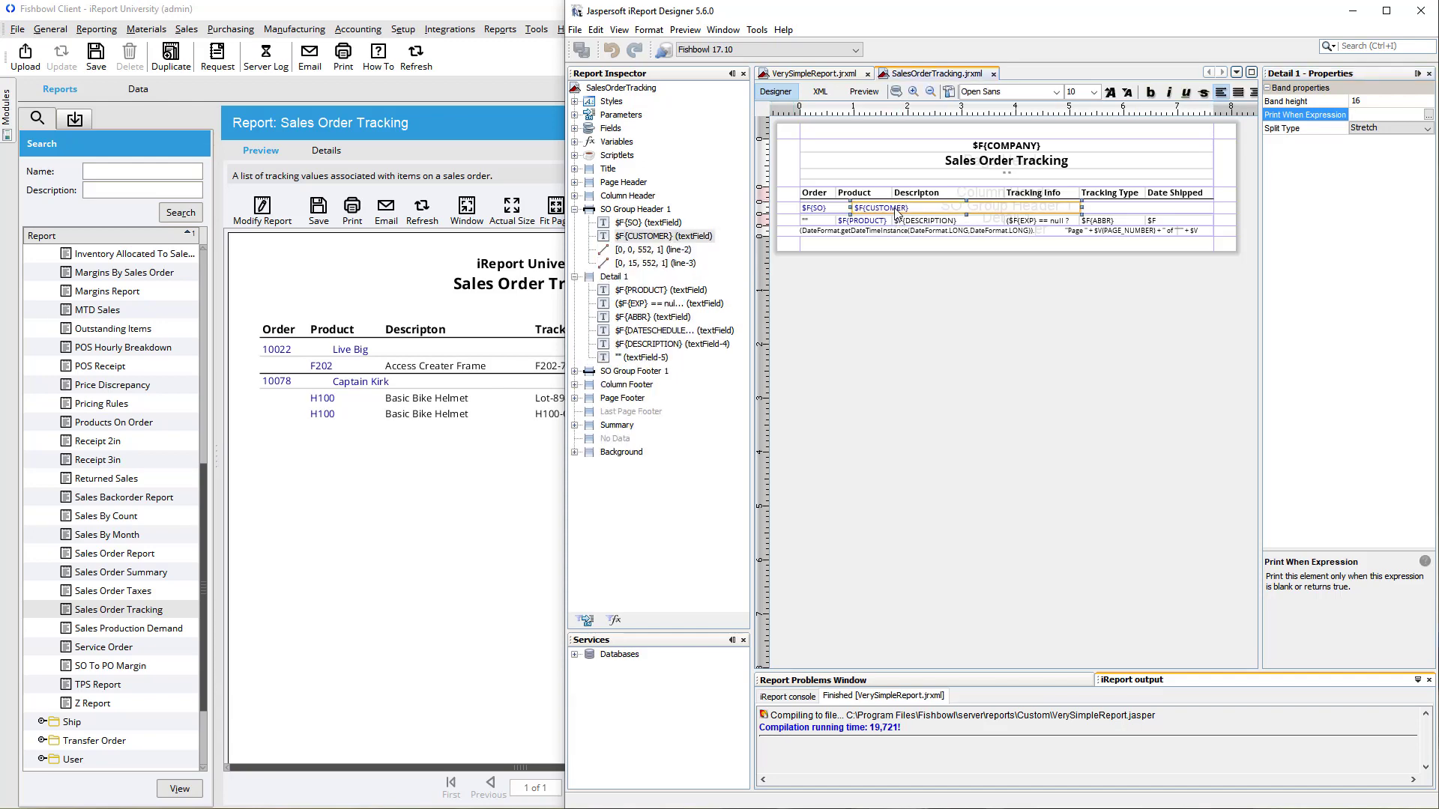
pyautogui.click(663, 210)
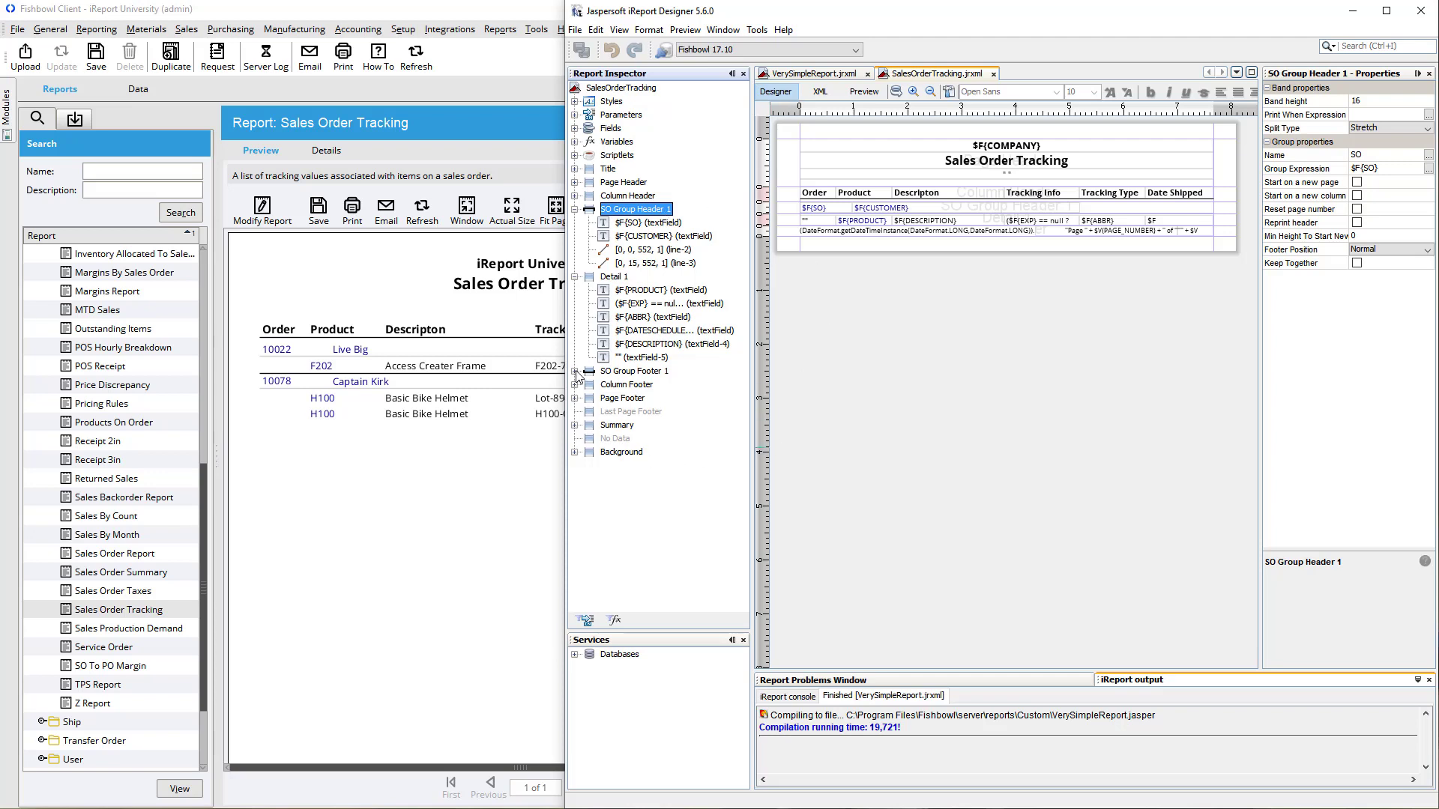
pyautogui.click(633, 372)
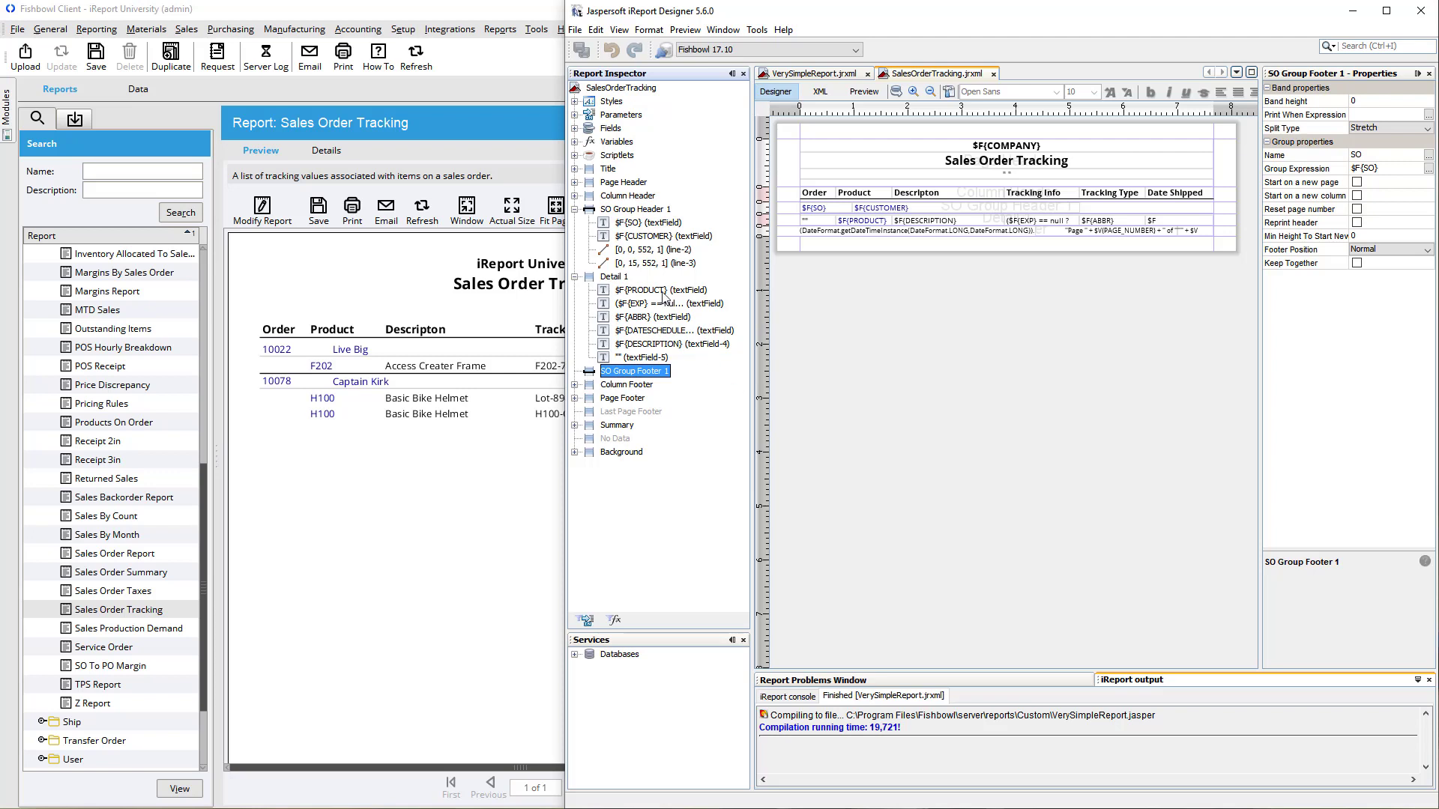
pyautogui.click(628, 212)
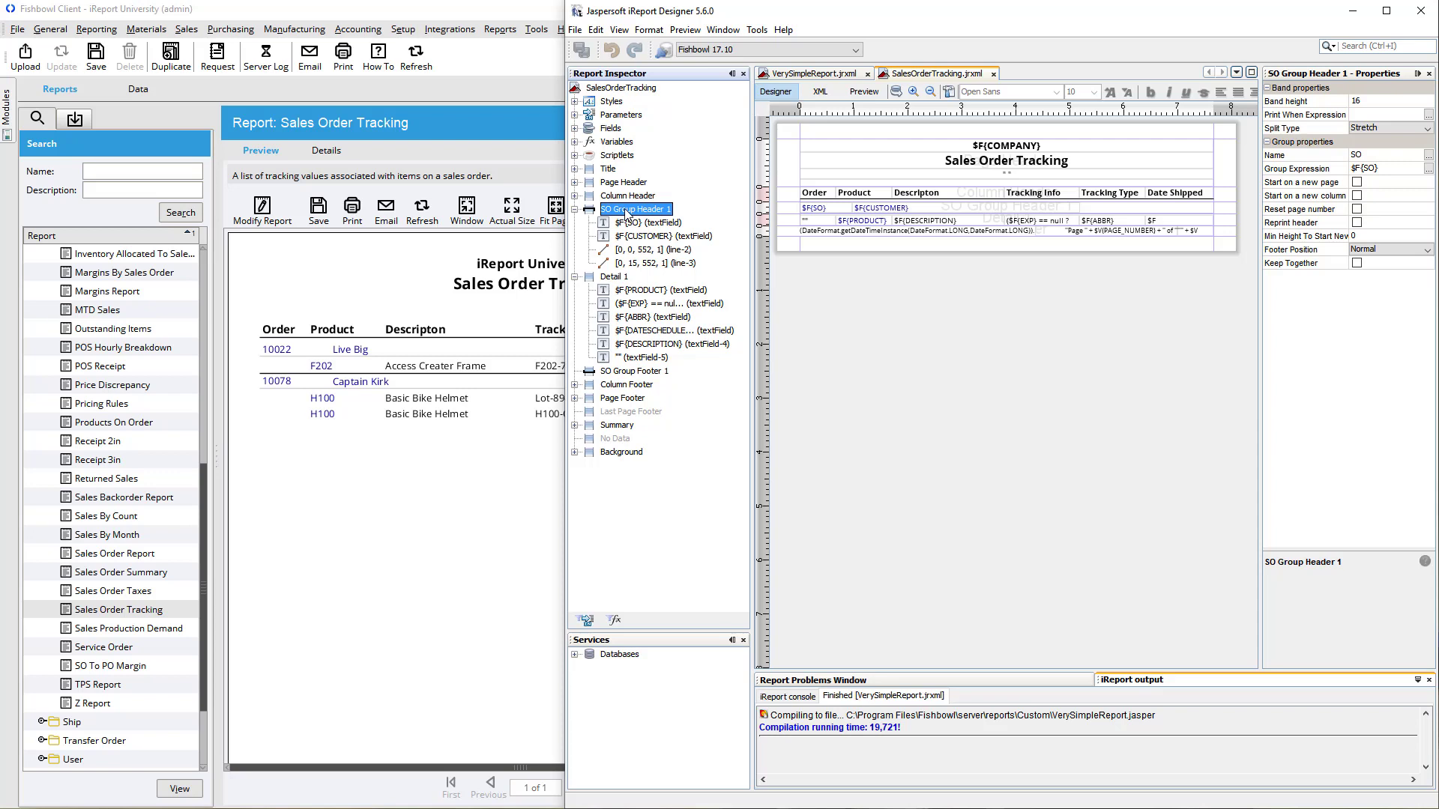
pyautogui.click(624, 279)
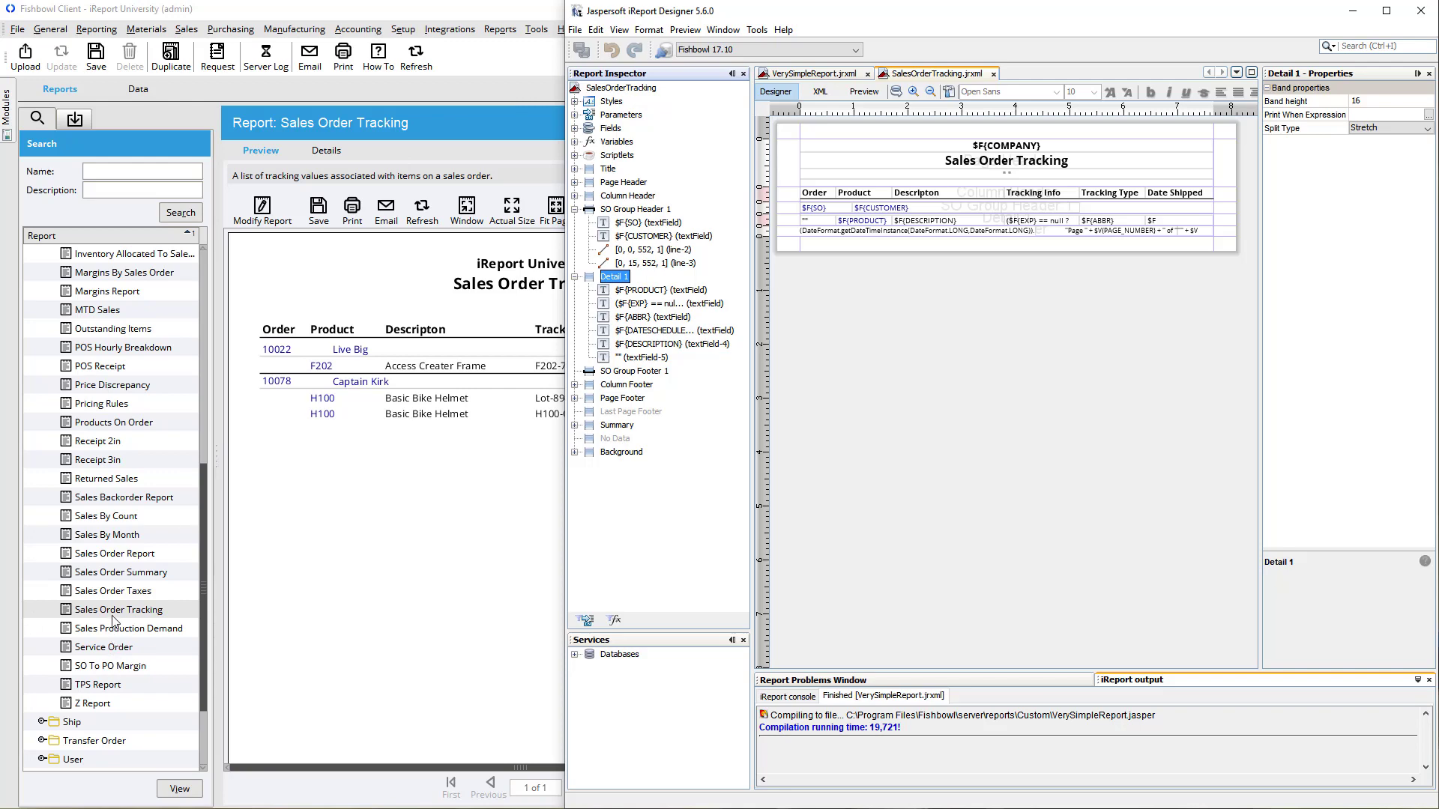
# Switch to Fishbowl and run the Sales Order Summary report with Show SO Details enabled.
pyautogui.click(120, 574)
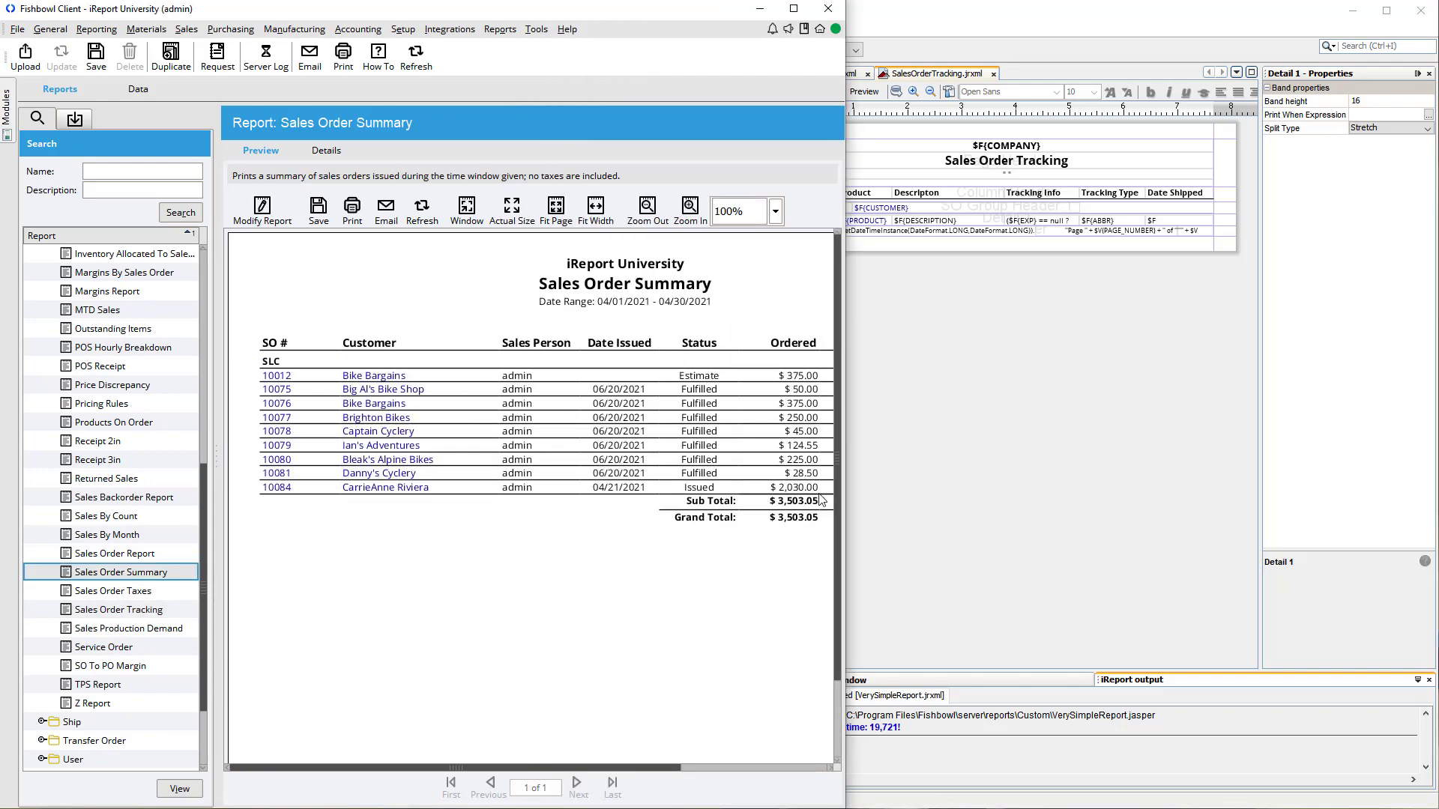
pyautogui.click(264, 219)
pyautogui.scroll(-3, 263, 514)
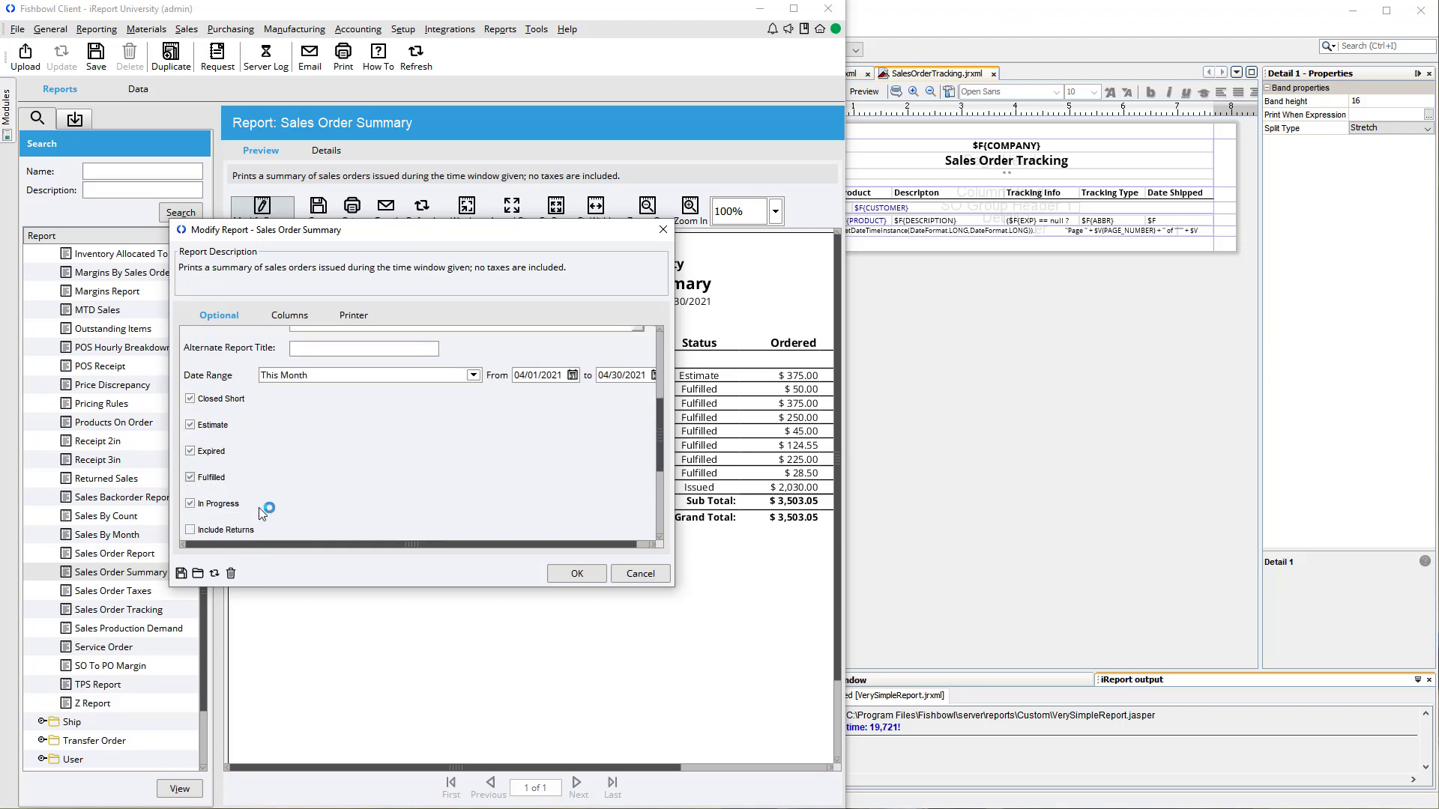
pyautogui.scroll(-3, 262, 514)
pyautogui.scroll(-1, 262, 513)
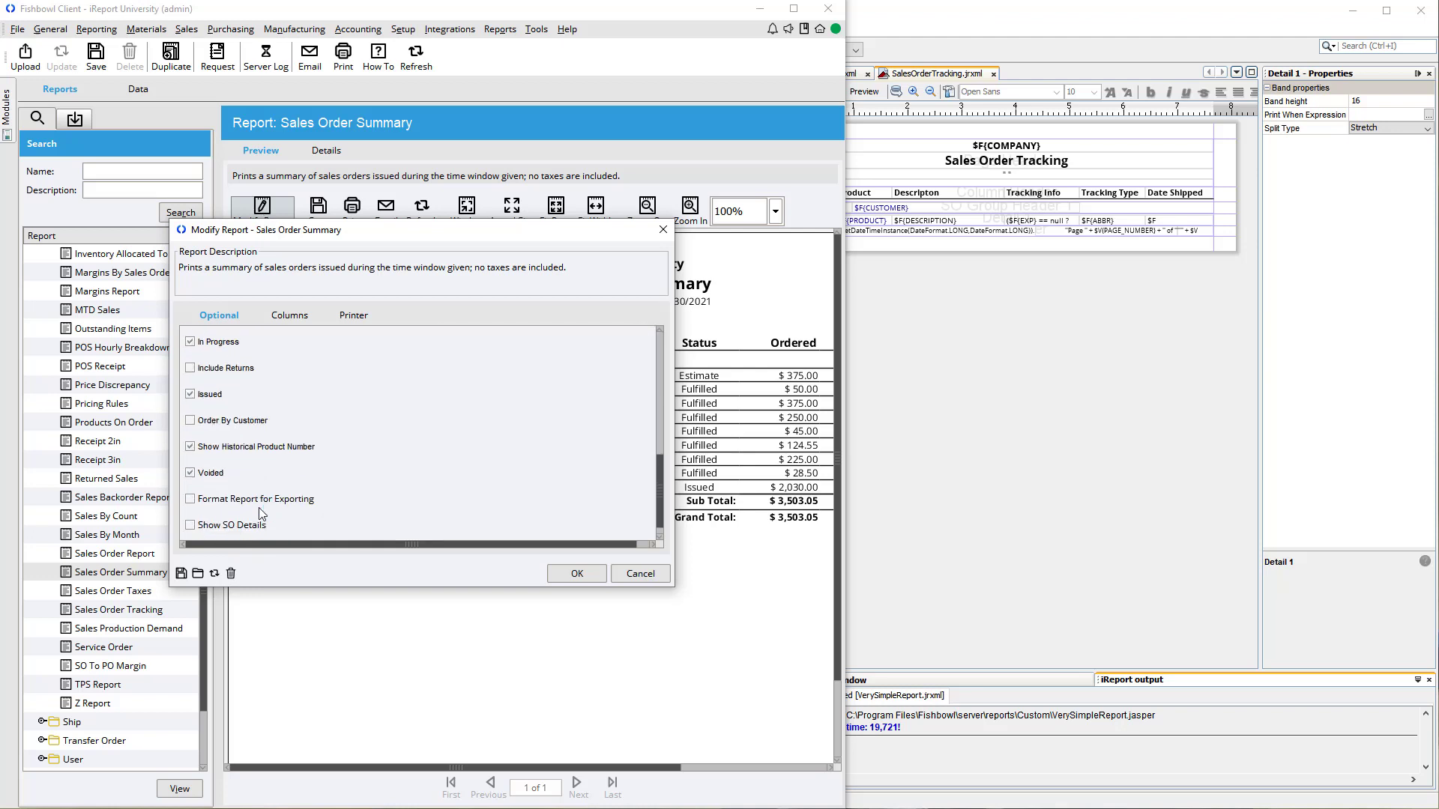
pyautogui.scroll(-1, 262, 514)
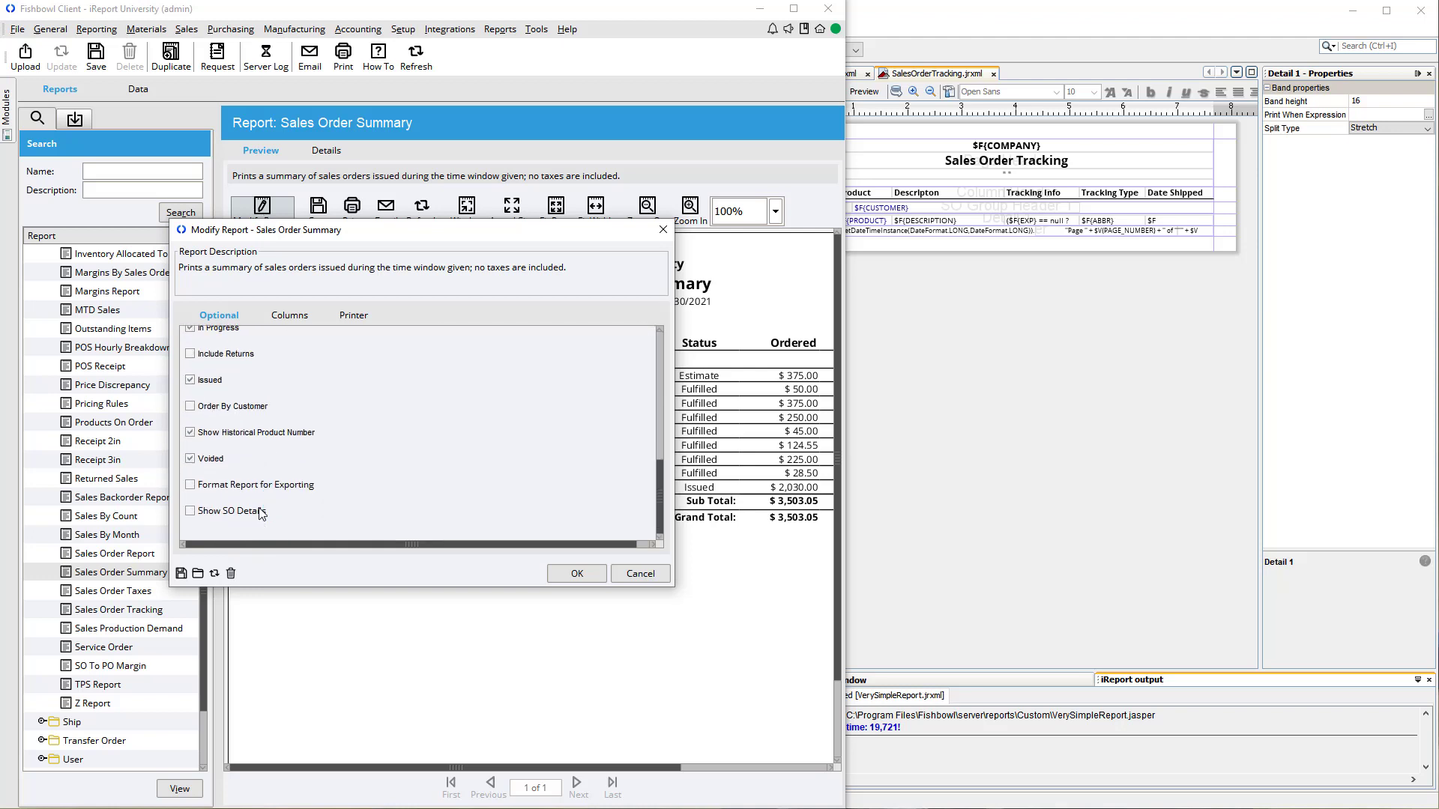
pyautogui.click(191, 512)
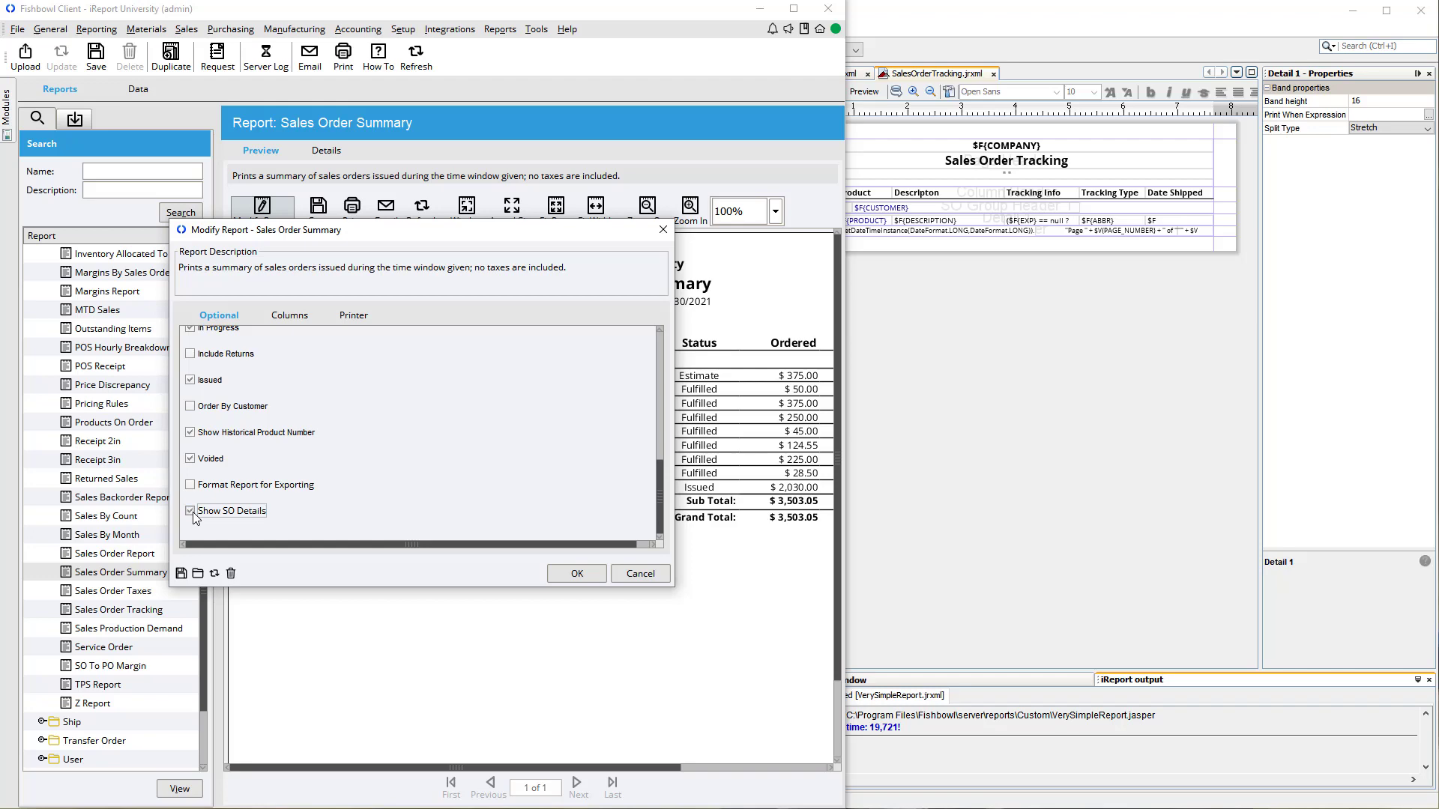
pyautogui.click(591, 574)
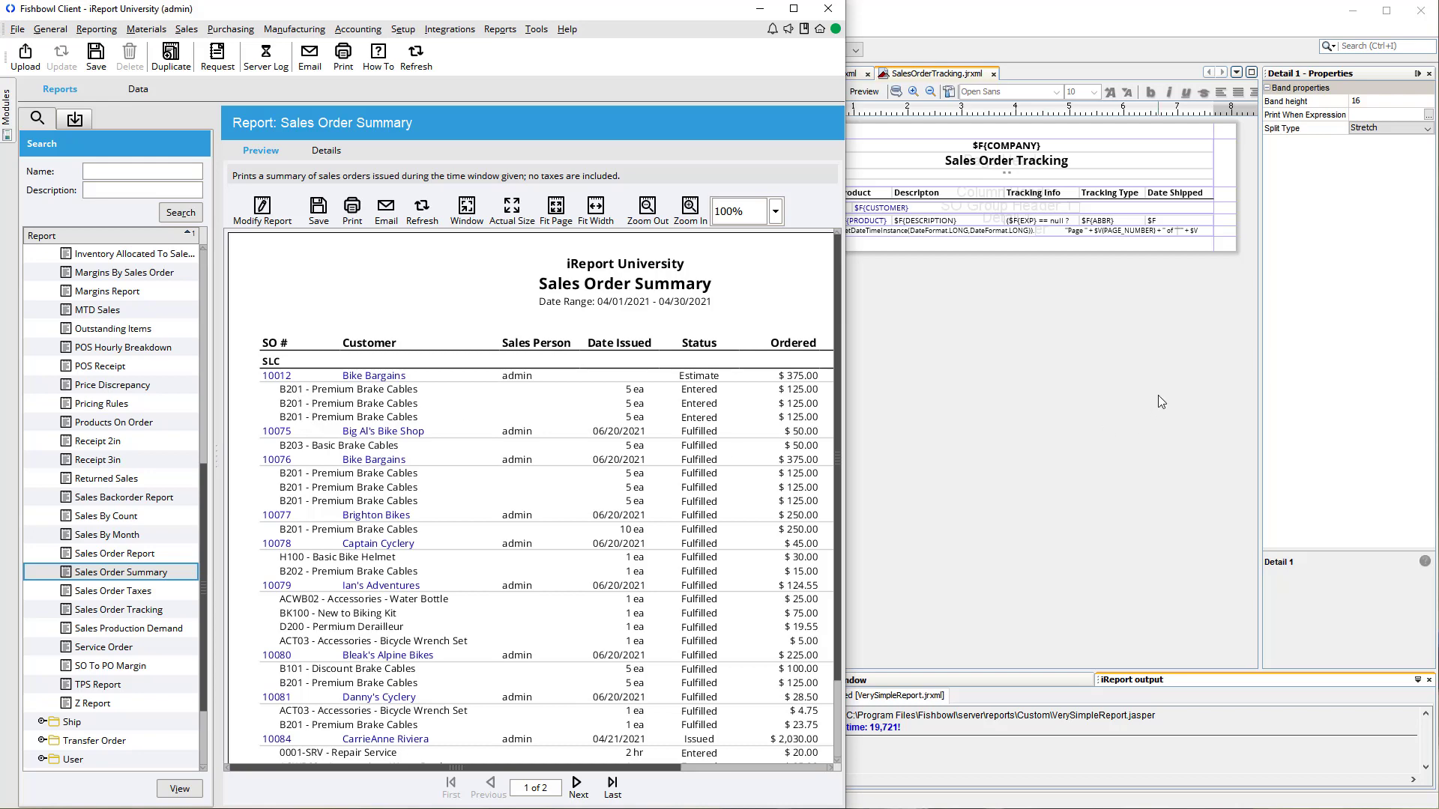
# Switch to iReport Designer and open the recent file SalesOrderSummary.jrxml.
pyautogui.click(1056, 332)
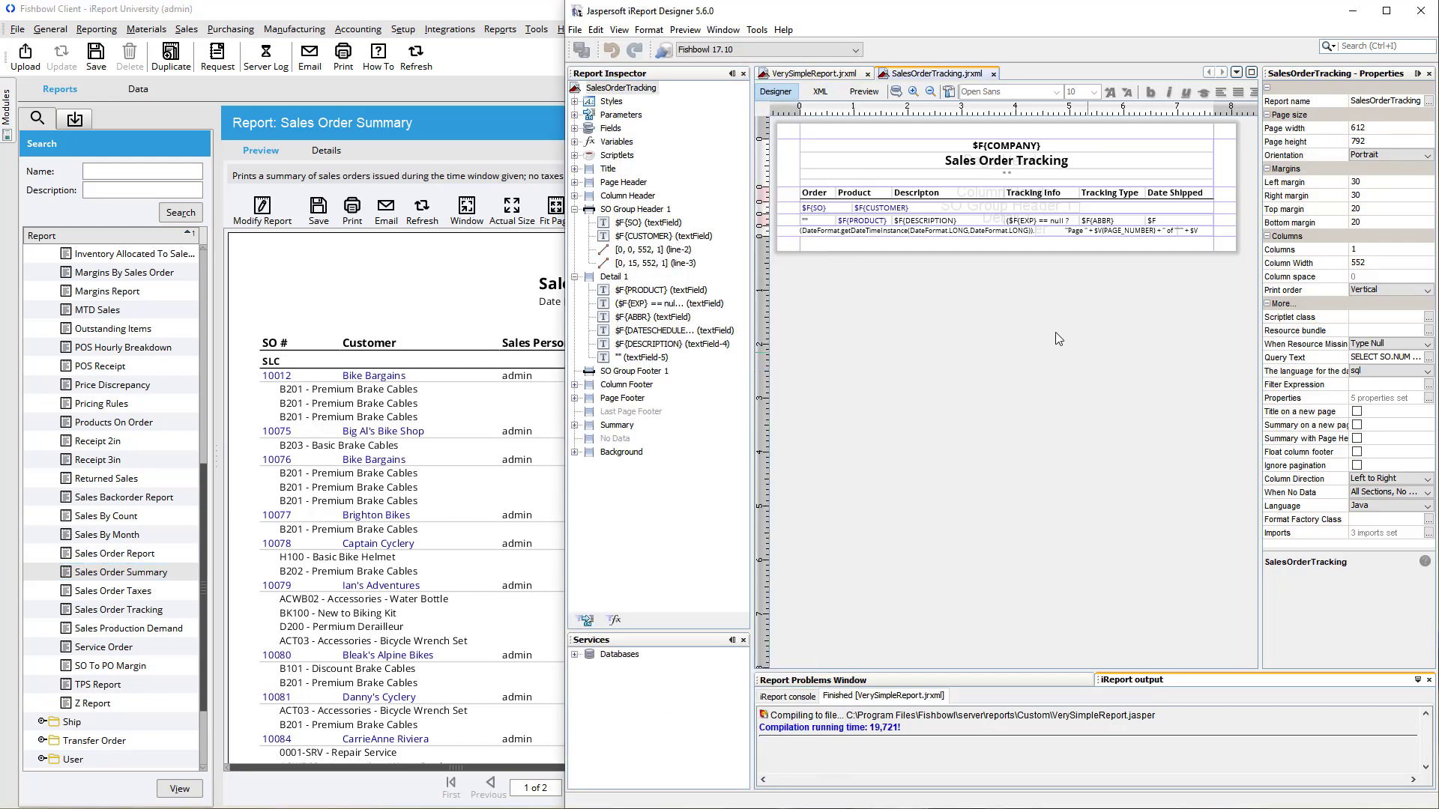
pyautogui.click(574, 29)
pyautogui.moveTo(707, 98)
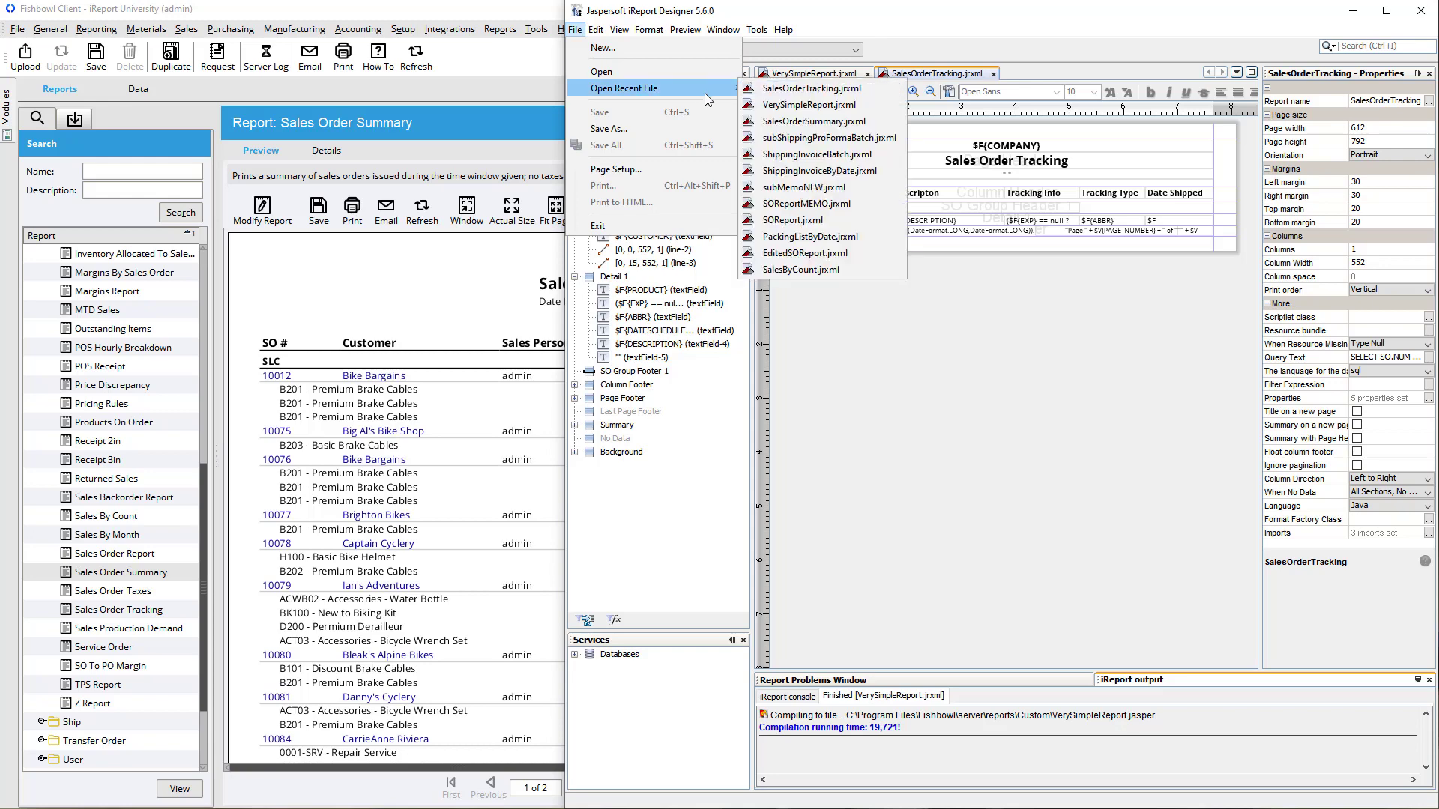
pyautogui.click(811, 120)
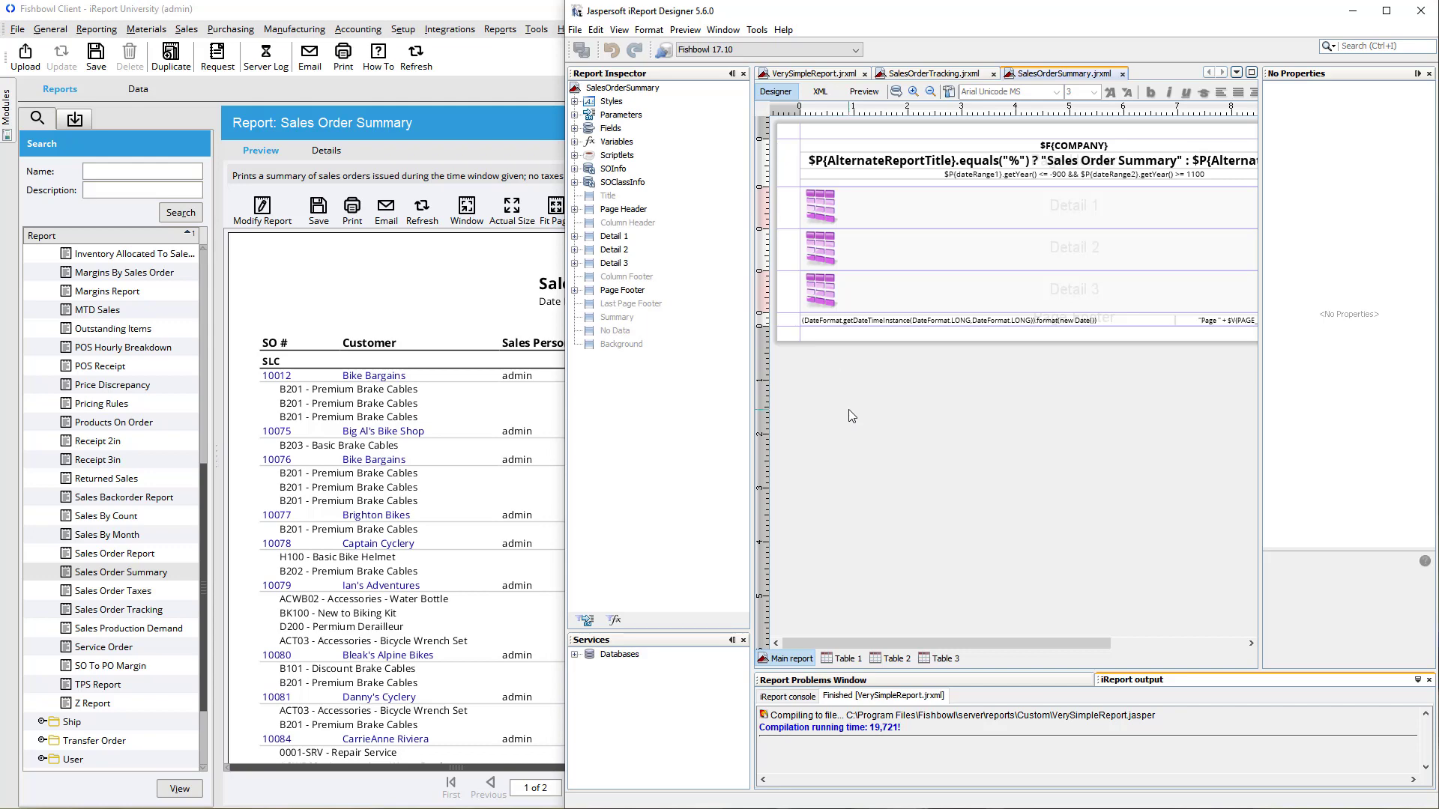
# Examine the Detail 1 band's table and its full Print When Expression, leaving the expression unchanged.
pyautogui.click(930, 213)
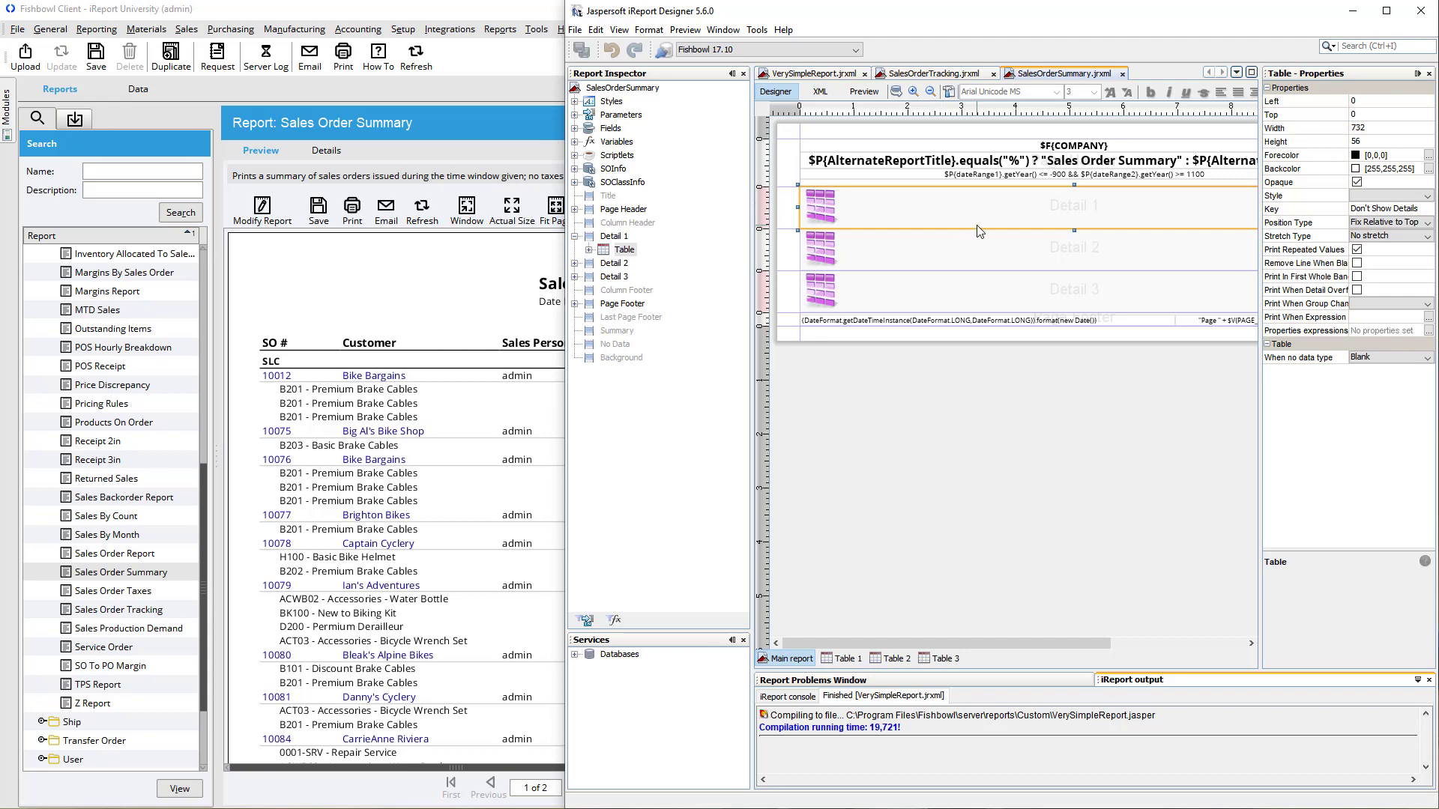
pyautogui.click(613, 237)
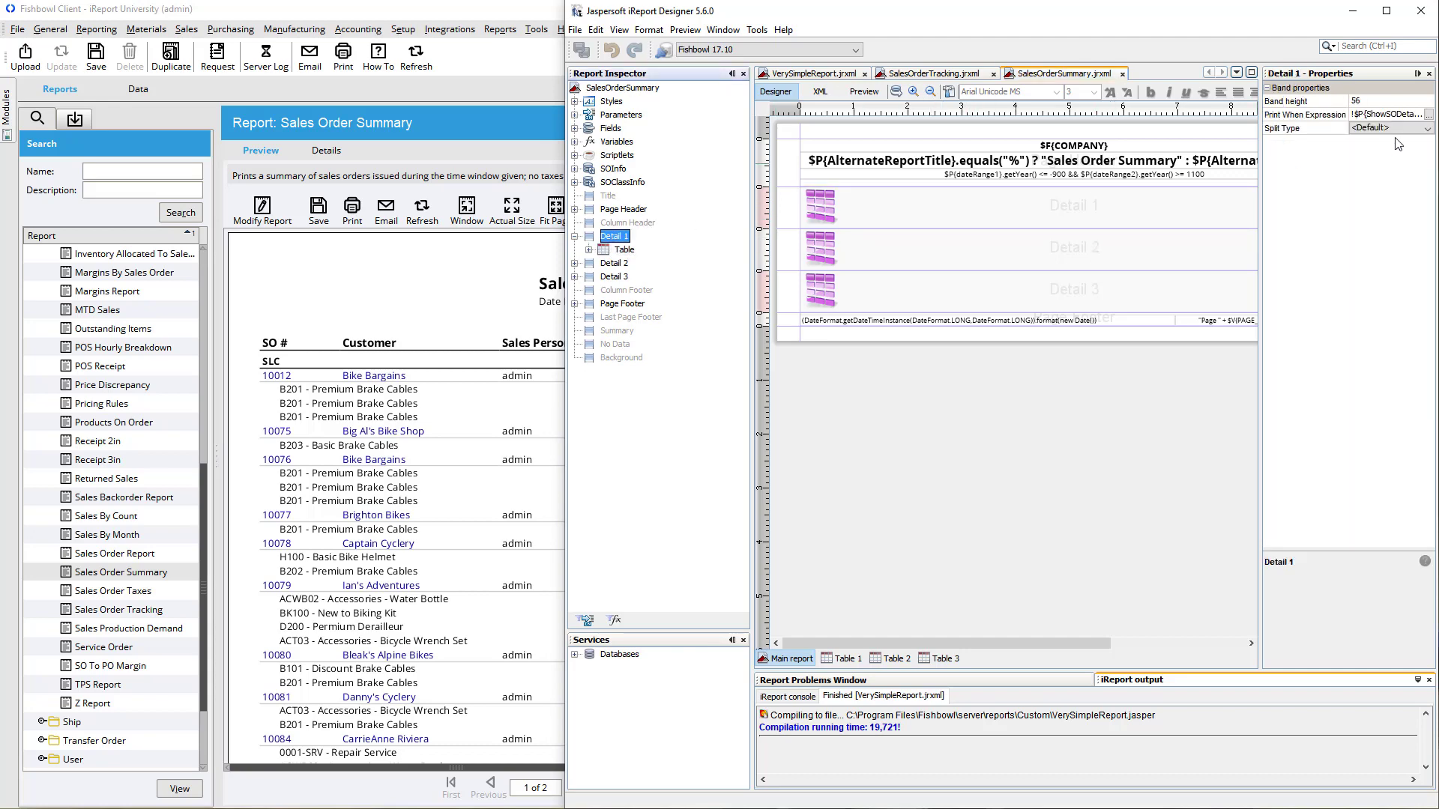
pyautogui.click(1429, 114)
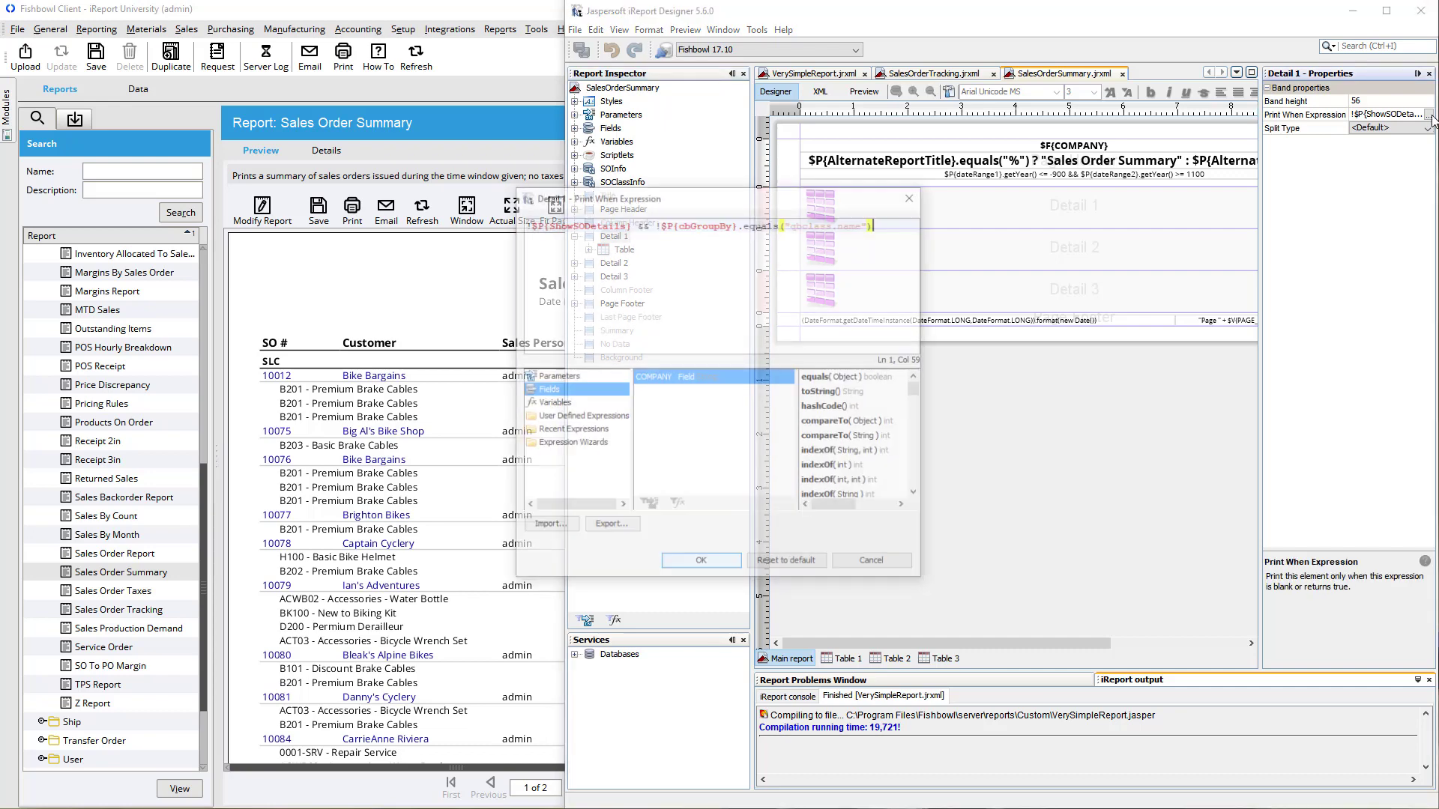
pyautogui.click(529, 245)
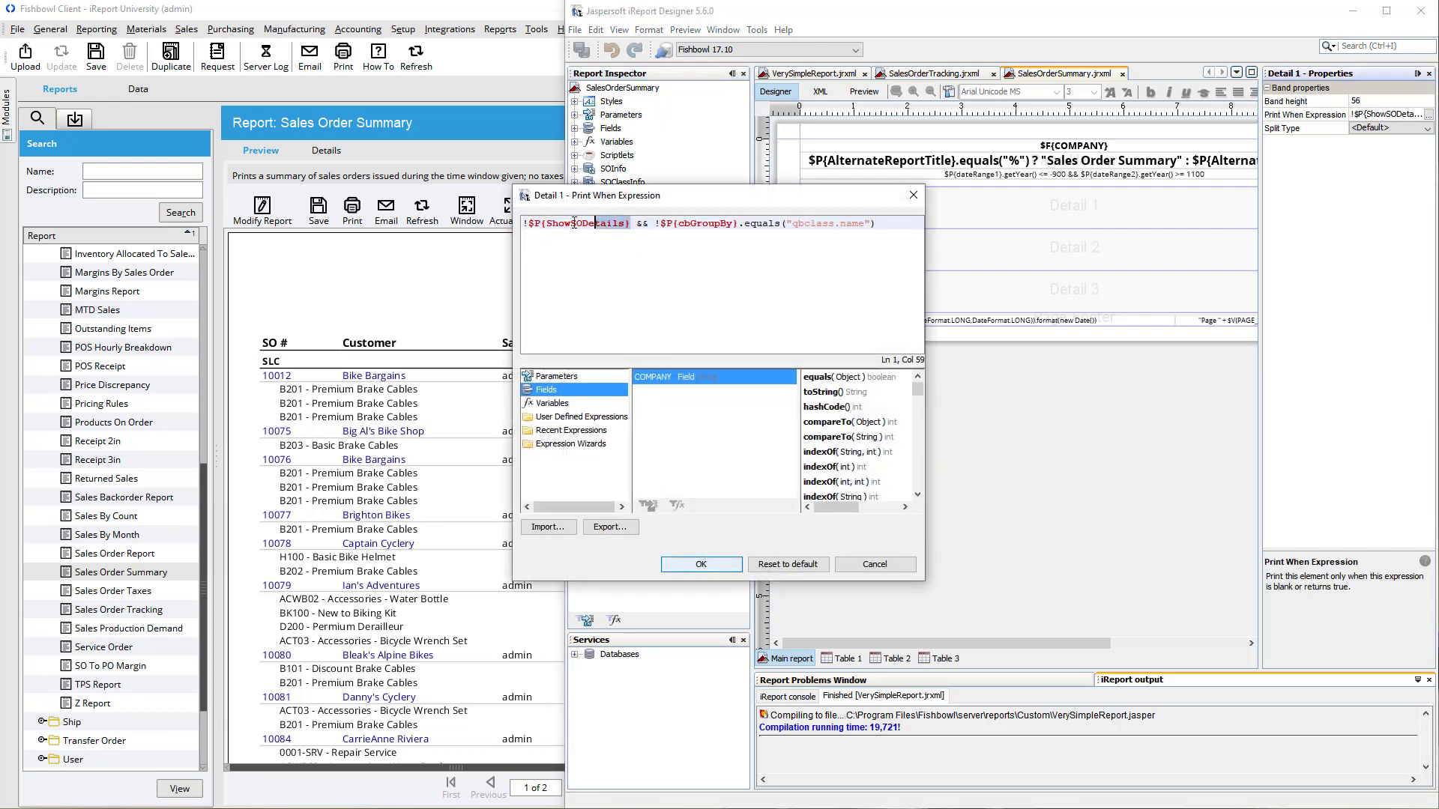
pyautogui.click(529, 225)
pyautogui.press('Left')
pyautogui.click(873, 564)
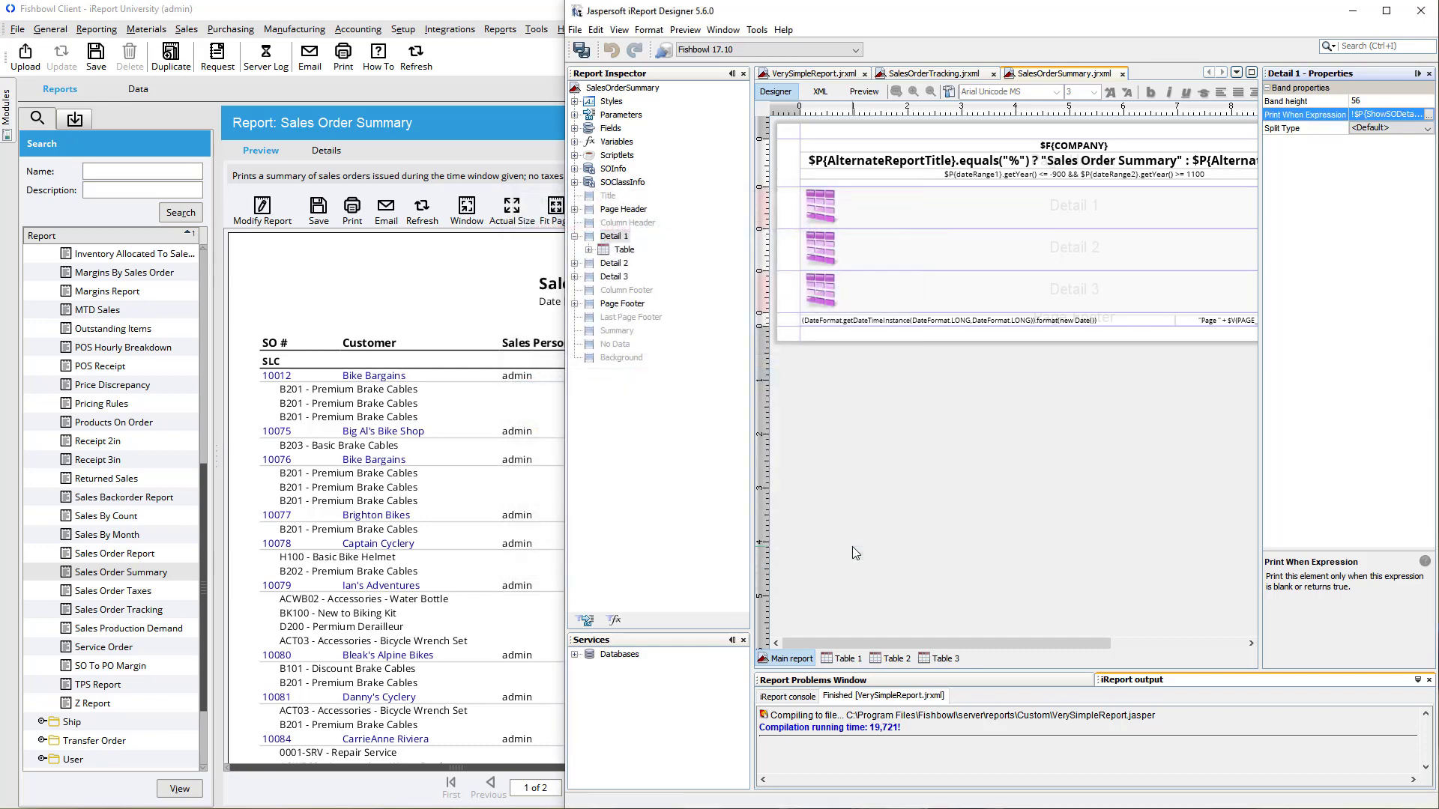
# Examine the Detail 2 band's Print When Expression and the element that the band contains.
pyautogui.click(614, 264)
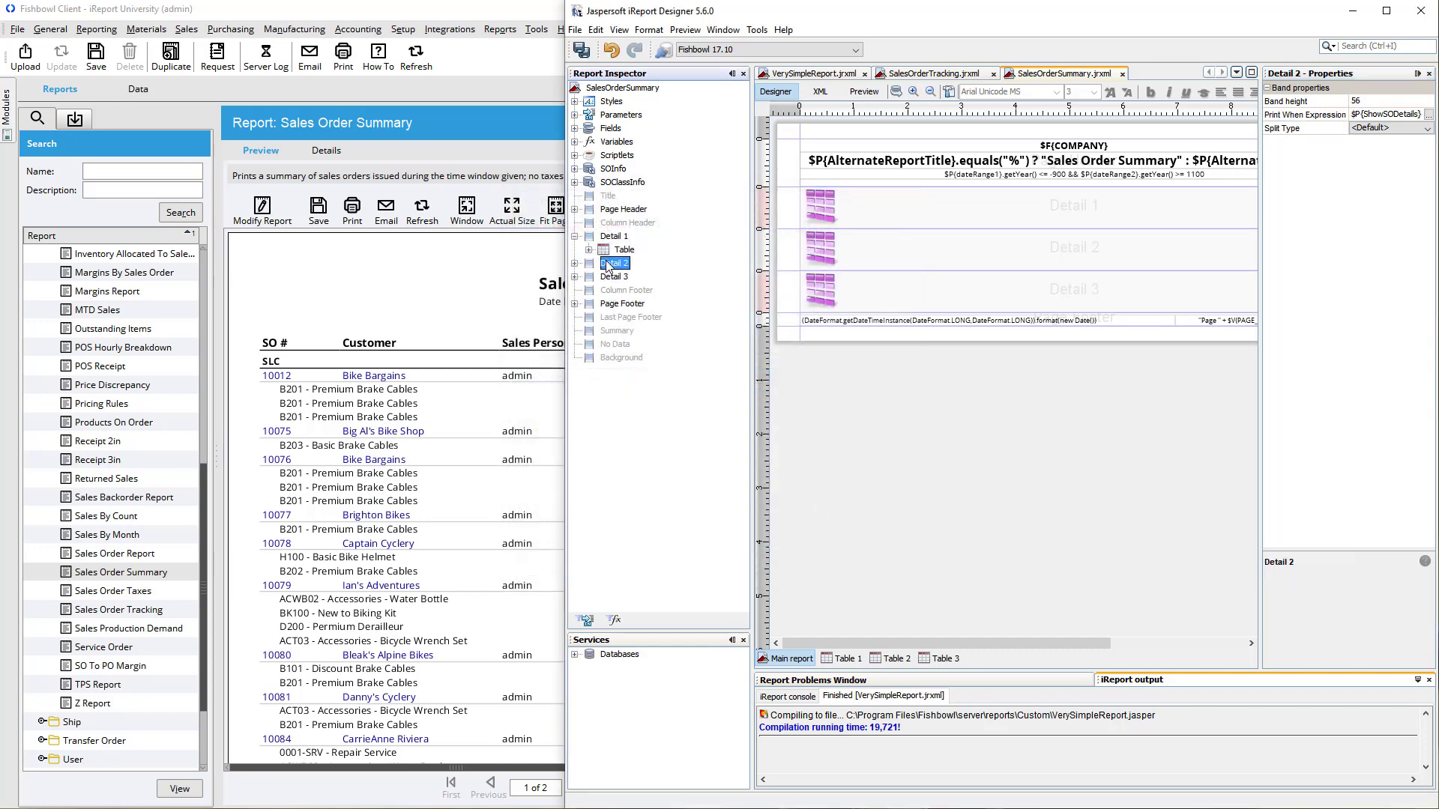
pyautogui.click(1357, 113)
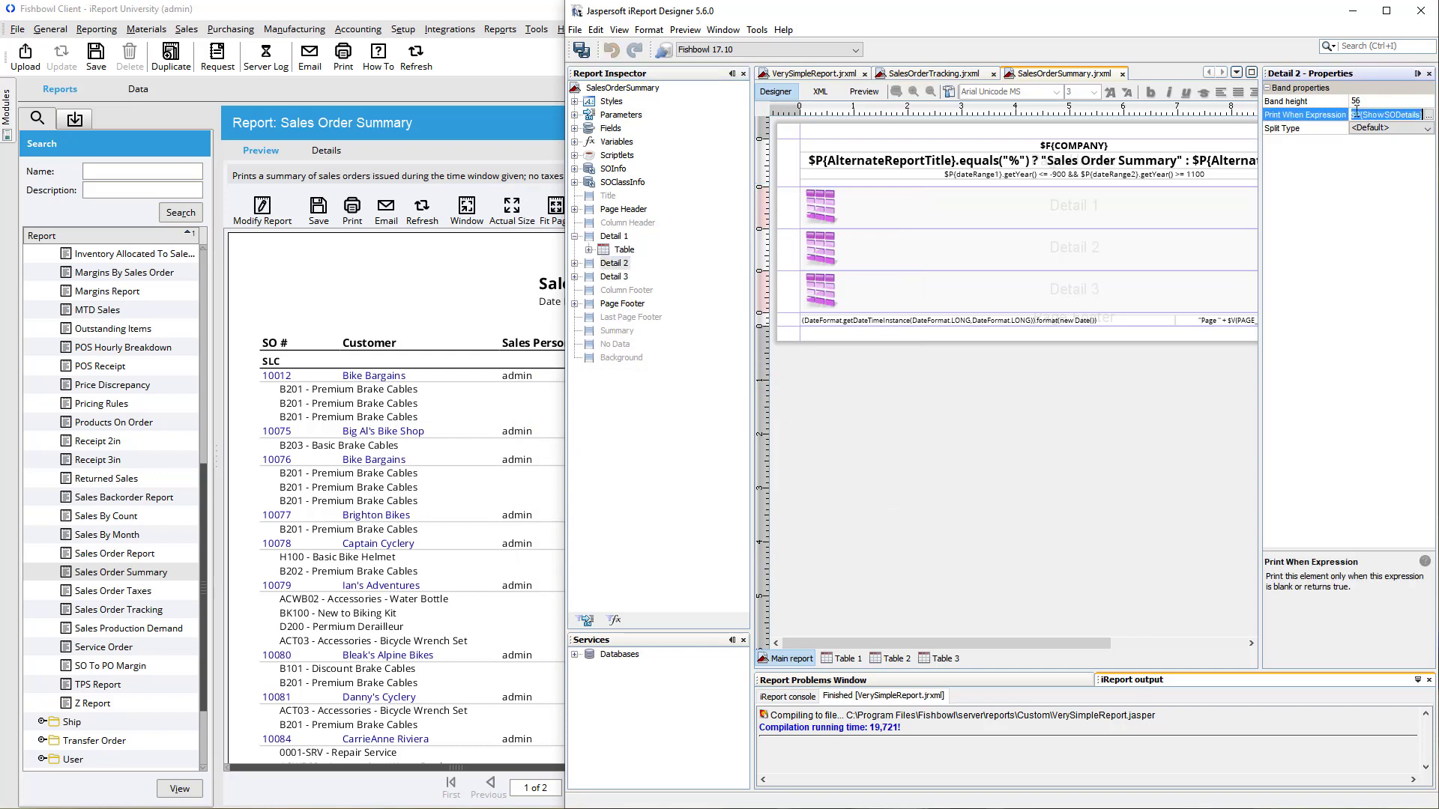
pyautogui.click(1395, 115)
pyautogui.click(574, 264)
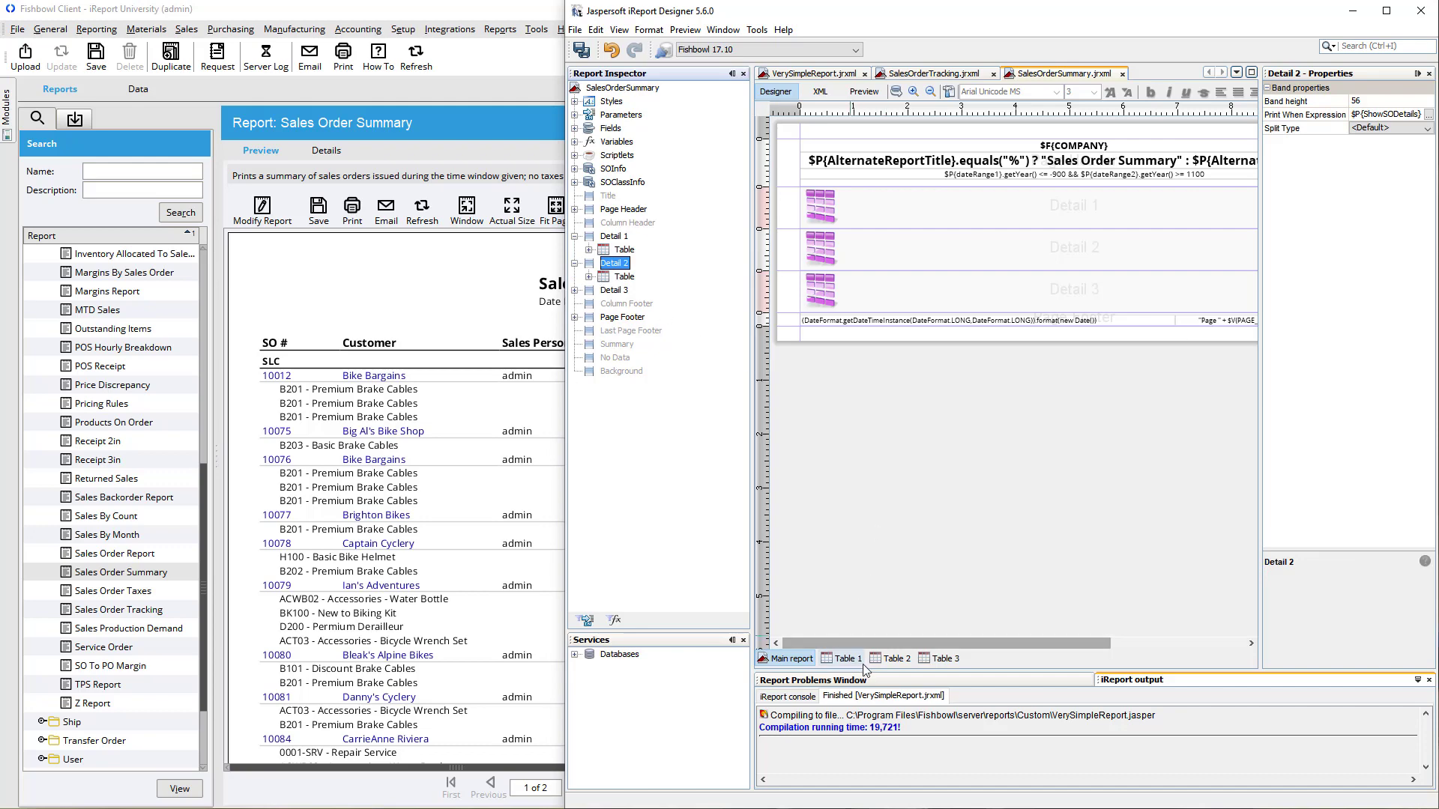
# Open the Table 2 design and inspect the $F{SO} and $F{GROUPBY} fields in its group headers.
pyautogui.click(893, 659)
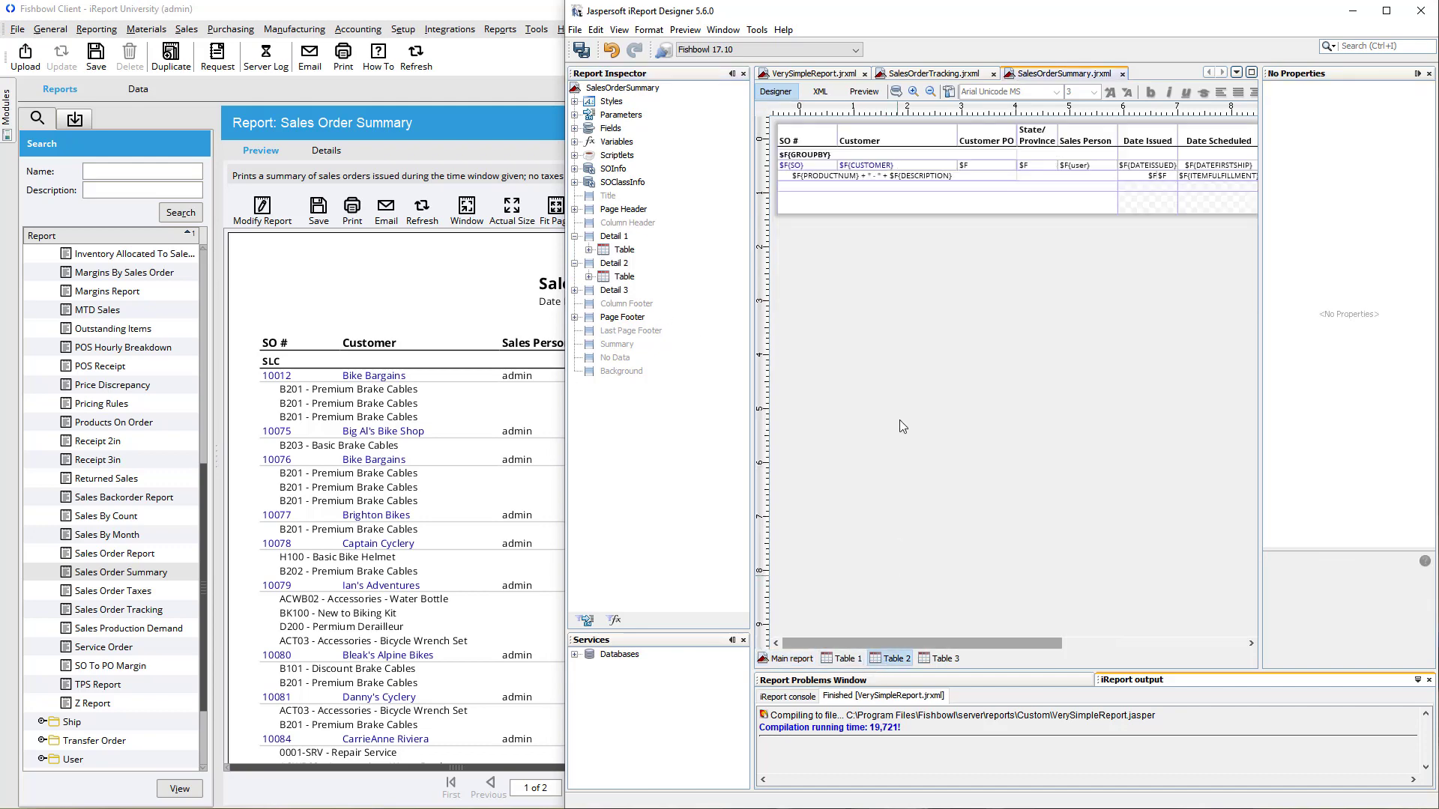
pyautogui.click(825, 168)
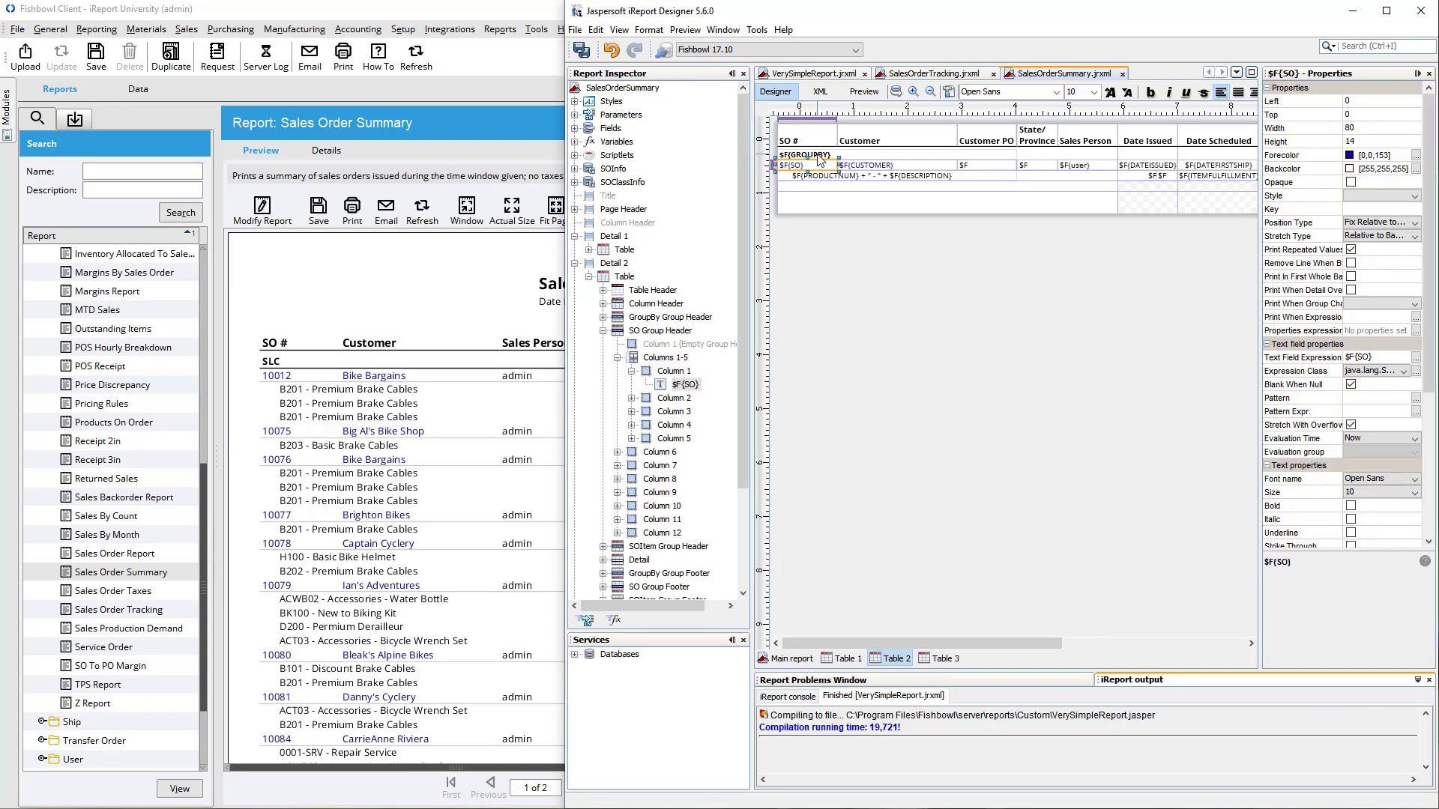
pyautogui.click(820, 155)
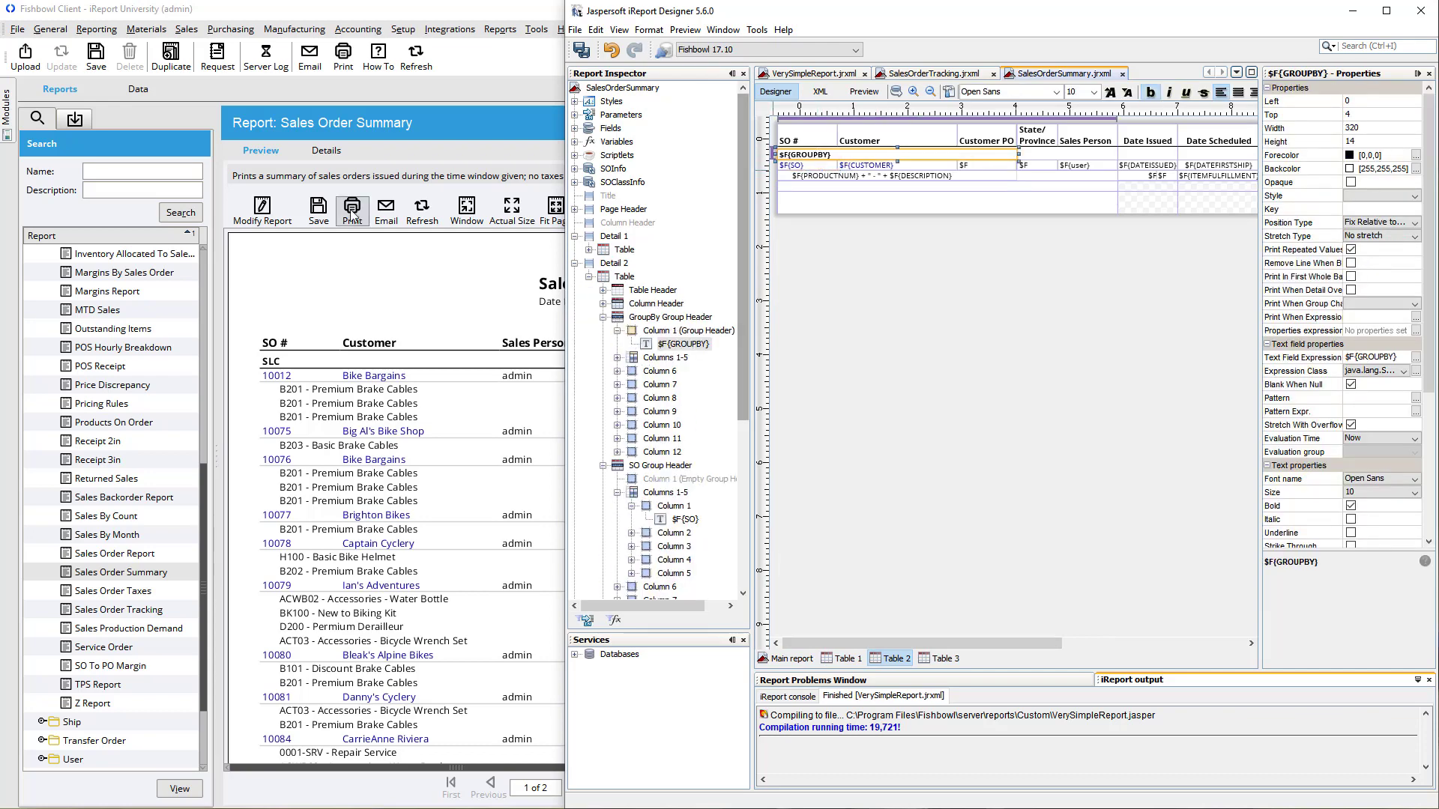
# Switch to Fishbowl and check the Group By choices in the Sales Order Summary report options, leaving the options unchanged.
pyautogui.click(255, 214)
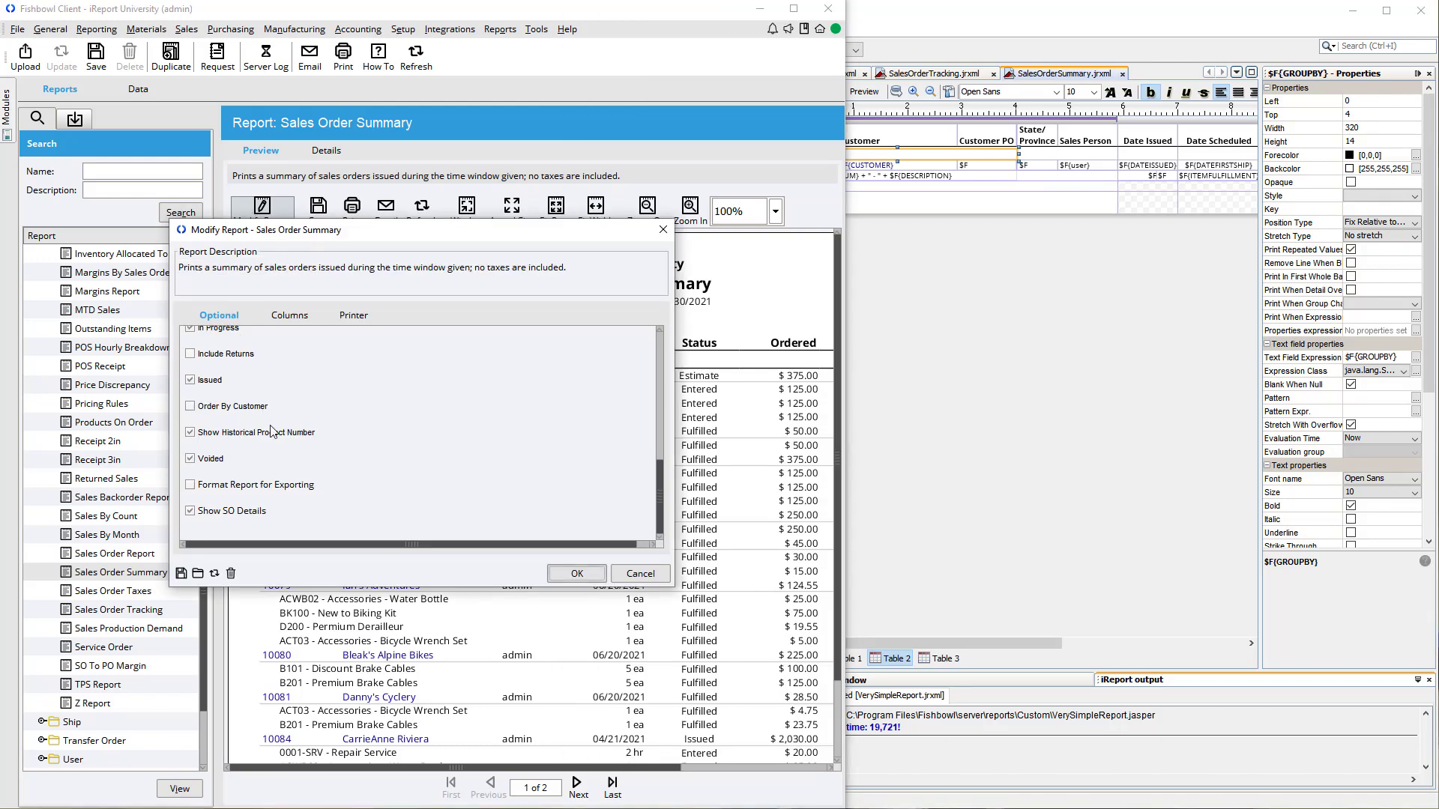
pyautogui.scroll(10, 281, 397)
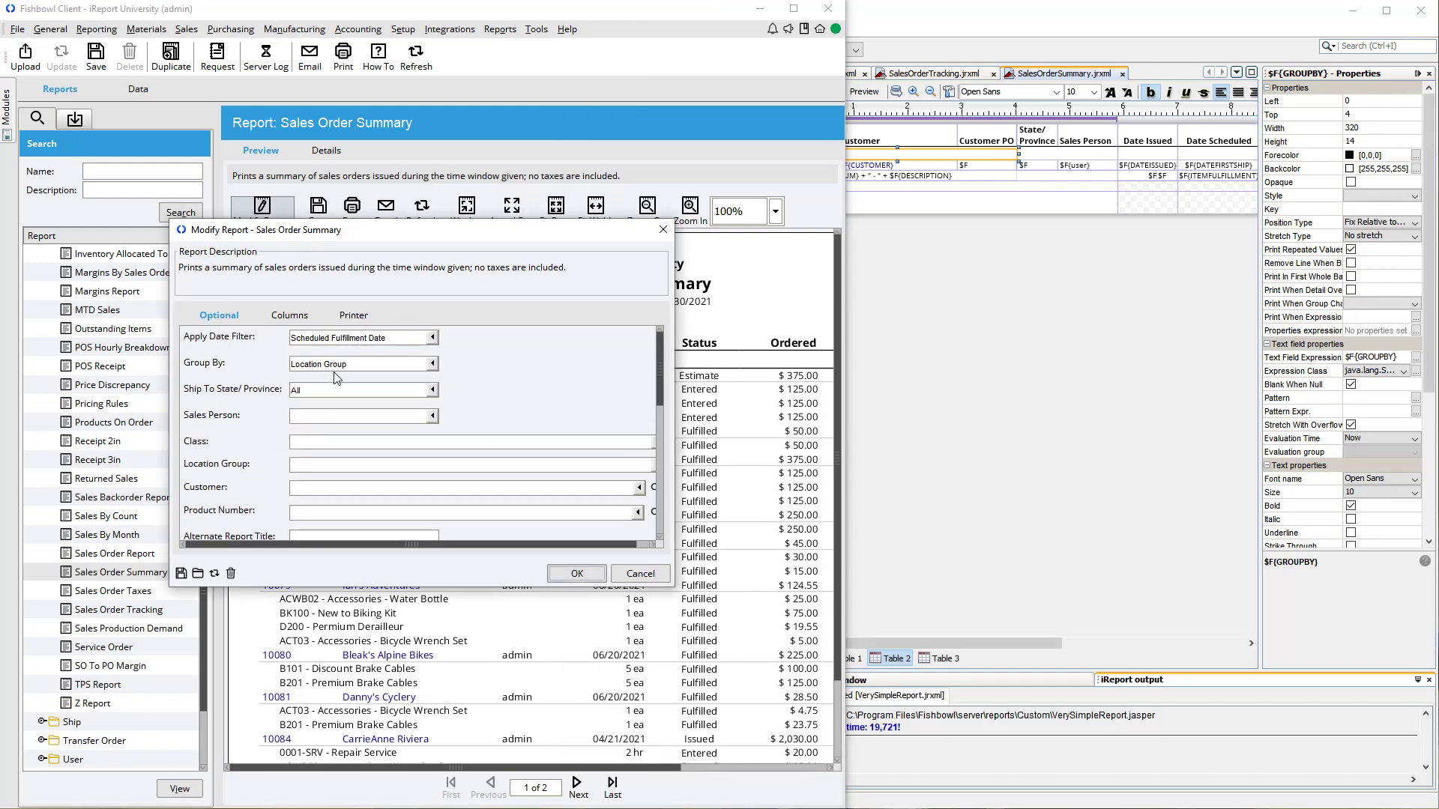
pyautogui.click(432, 366)
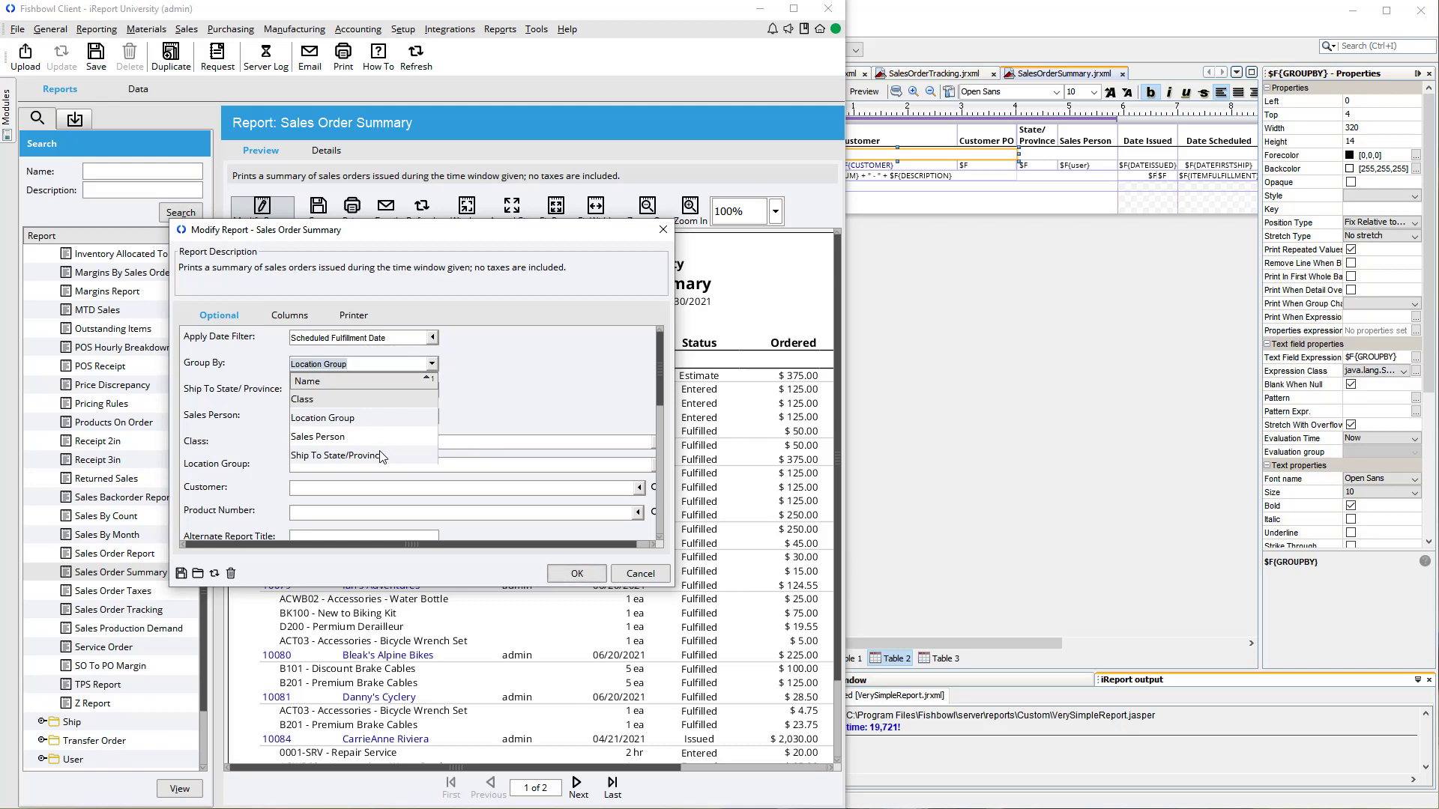
pyautogui.click(641, 576)
pyautogui.click(641, 577)
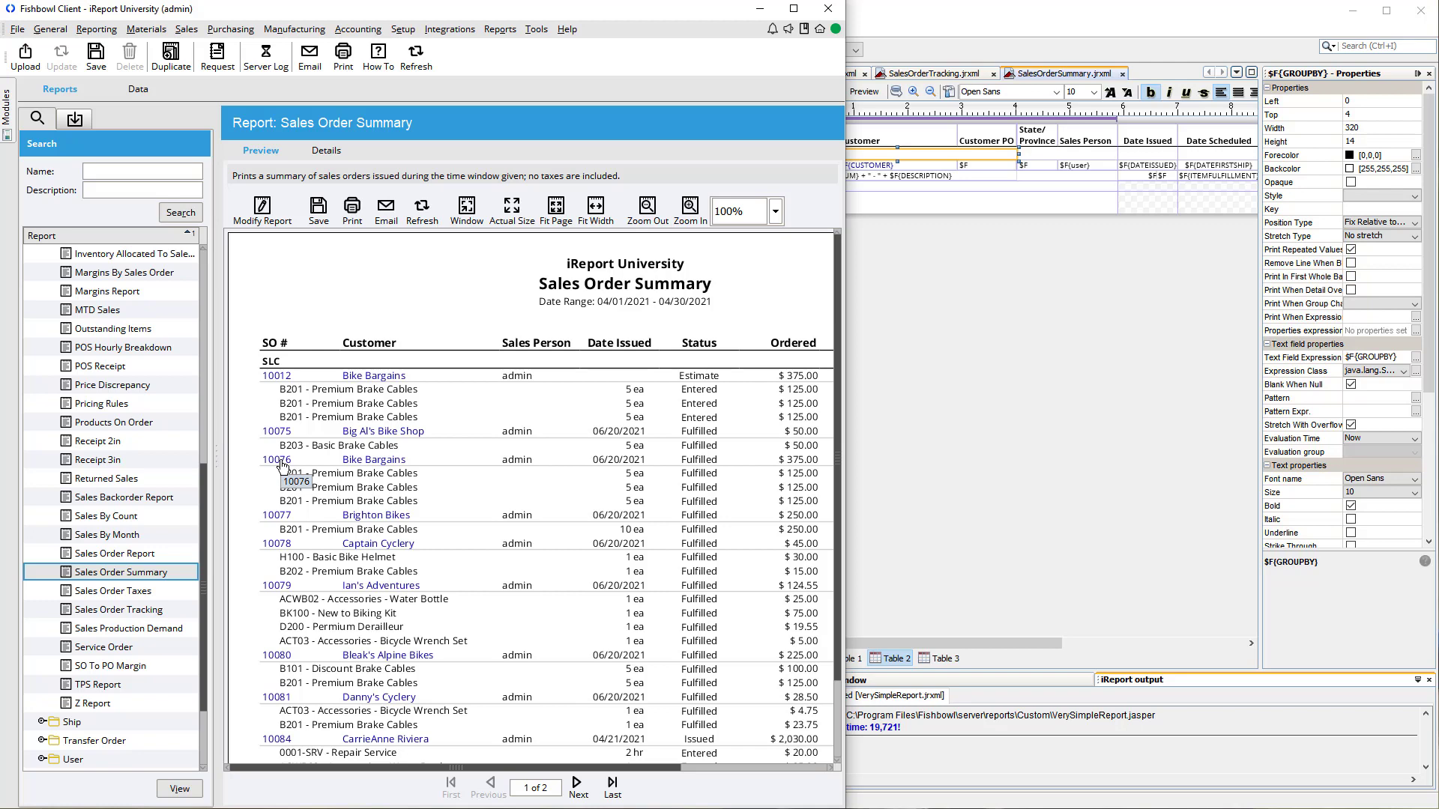
# Switch to iReport Designer and inspect the GroupBy, SO and SOItem group headers of Table 2 together with their fields.
pyautogui.click(917, 338)
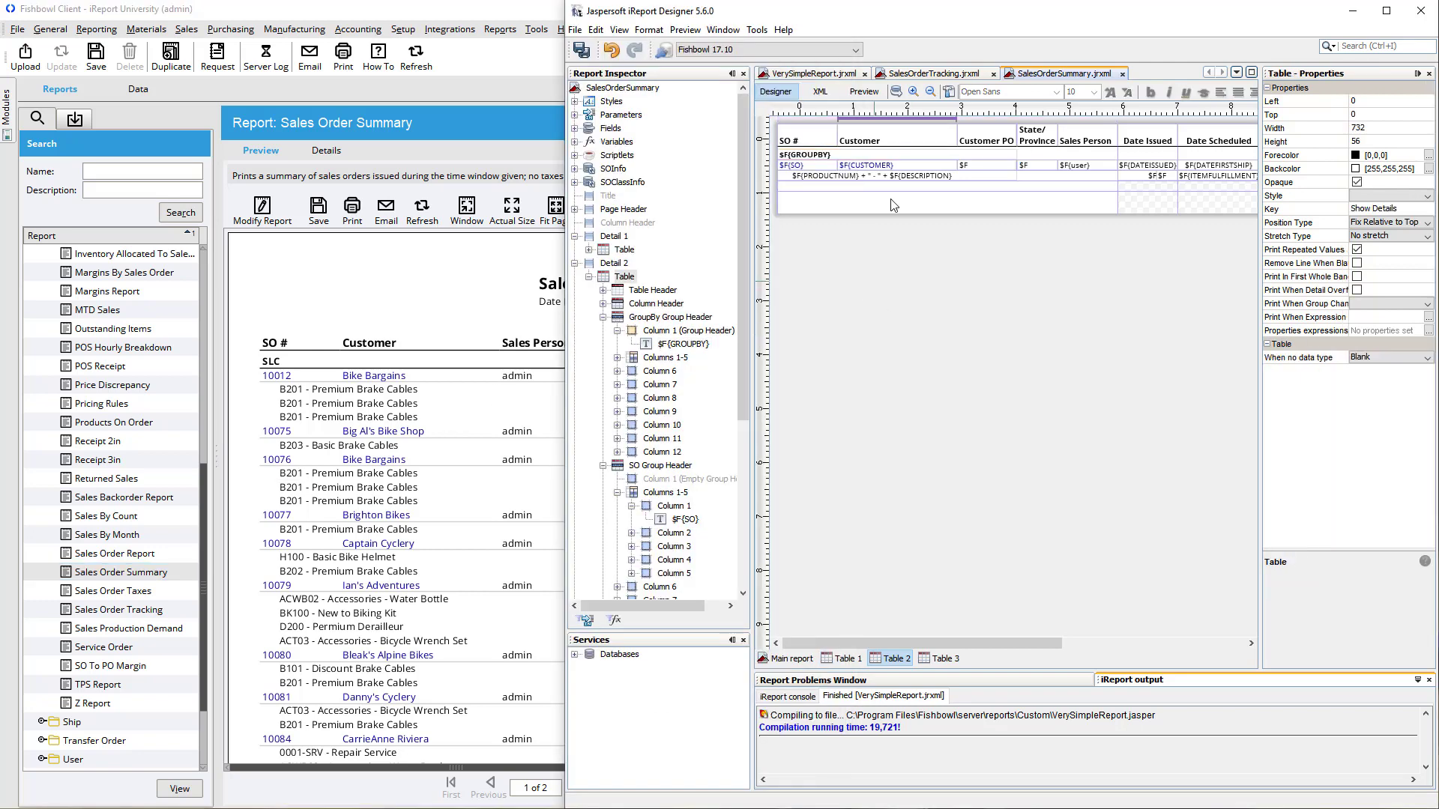
pyautogui.click(874, 158)
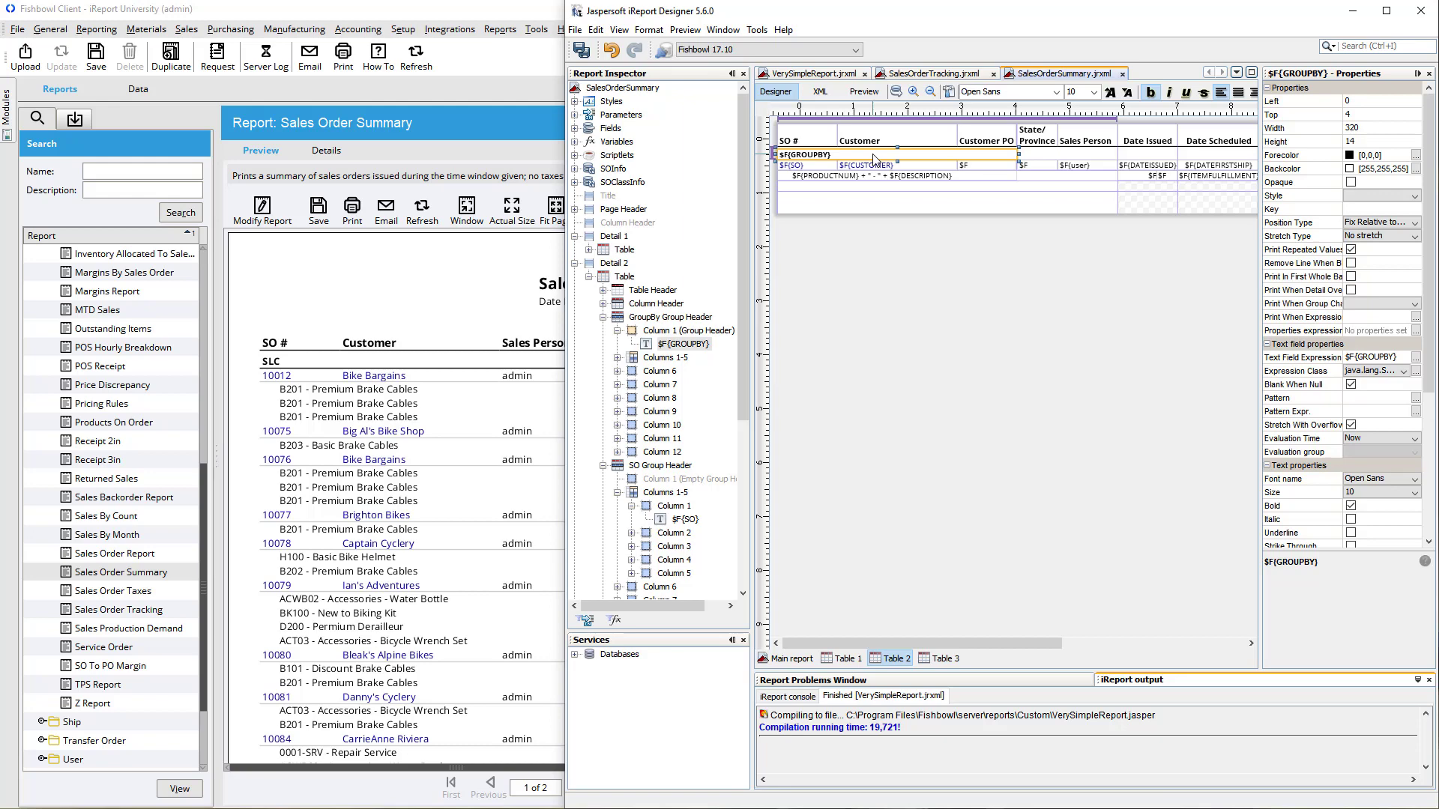
pyautogui.click(666, 319)
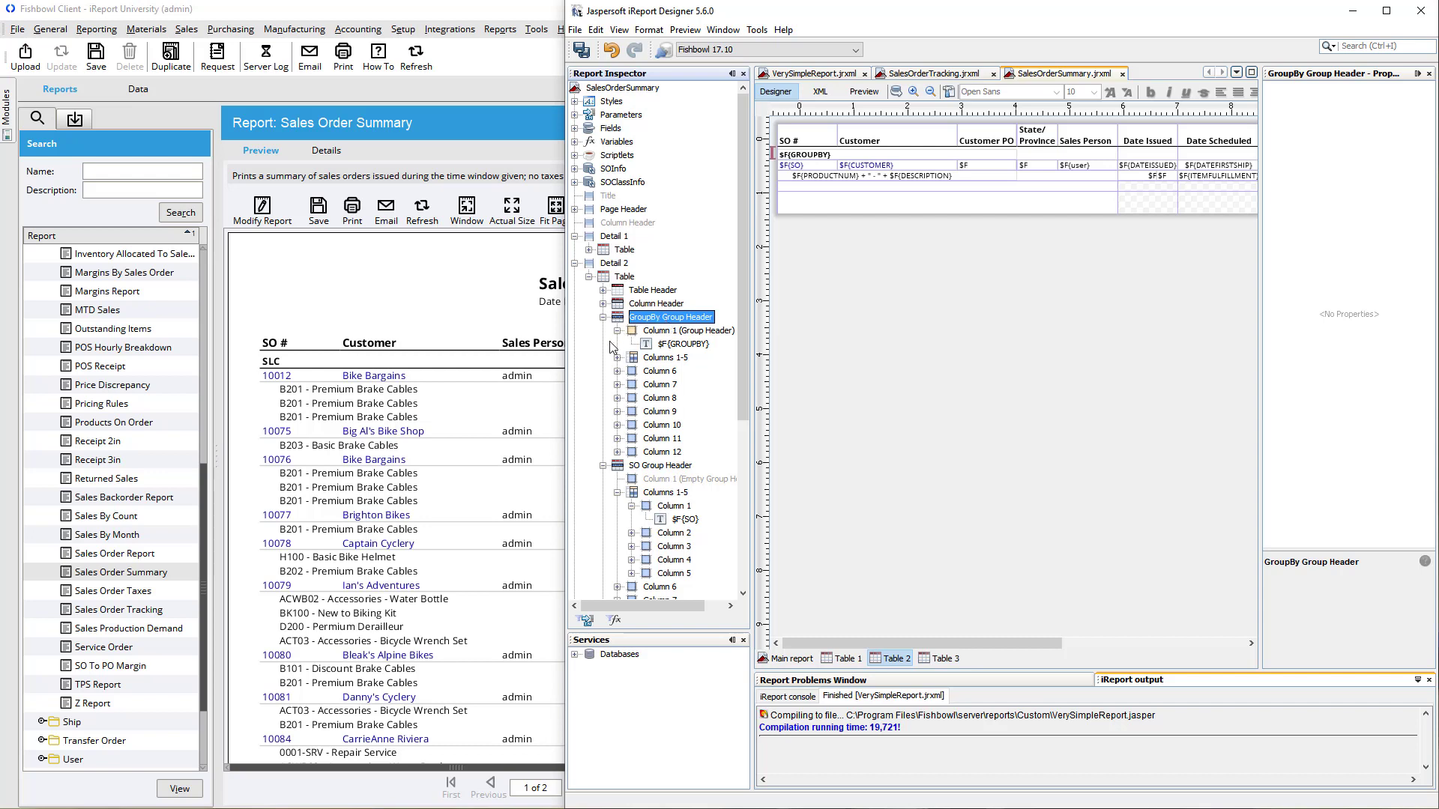
pyautogui.click(665, 467)
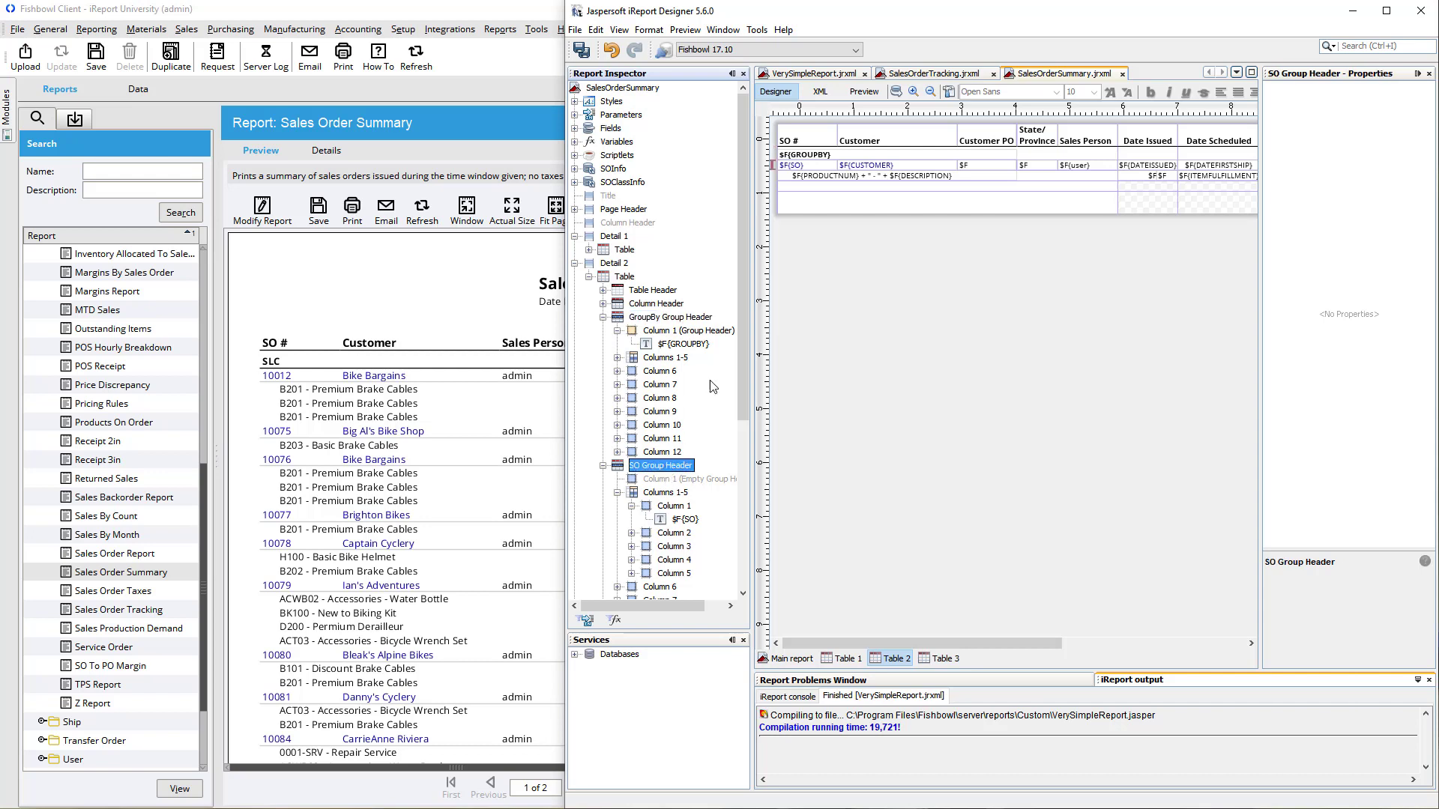
pyautogui.click(817, 169)
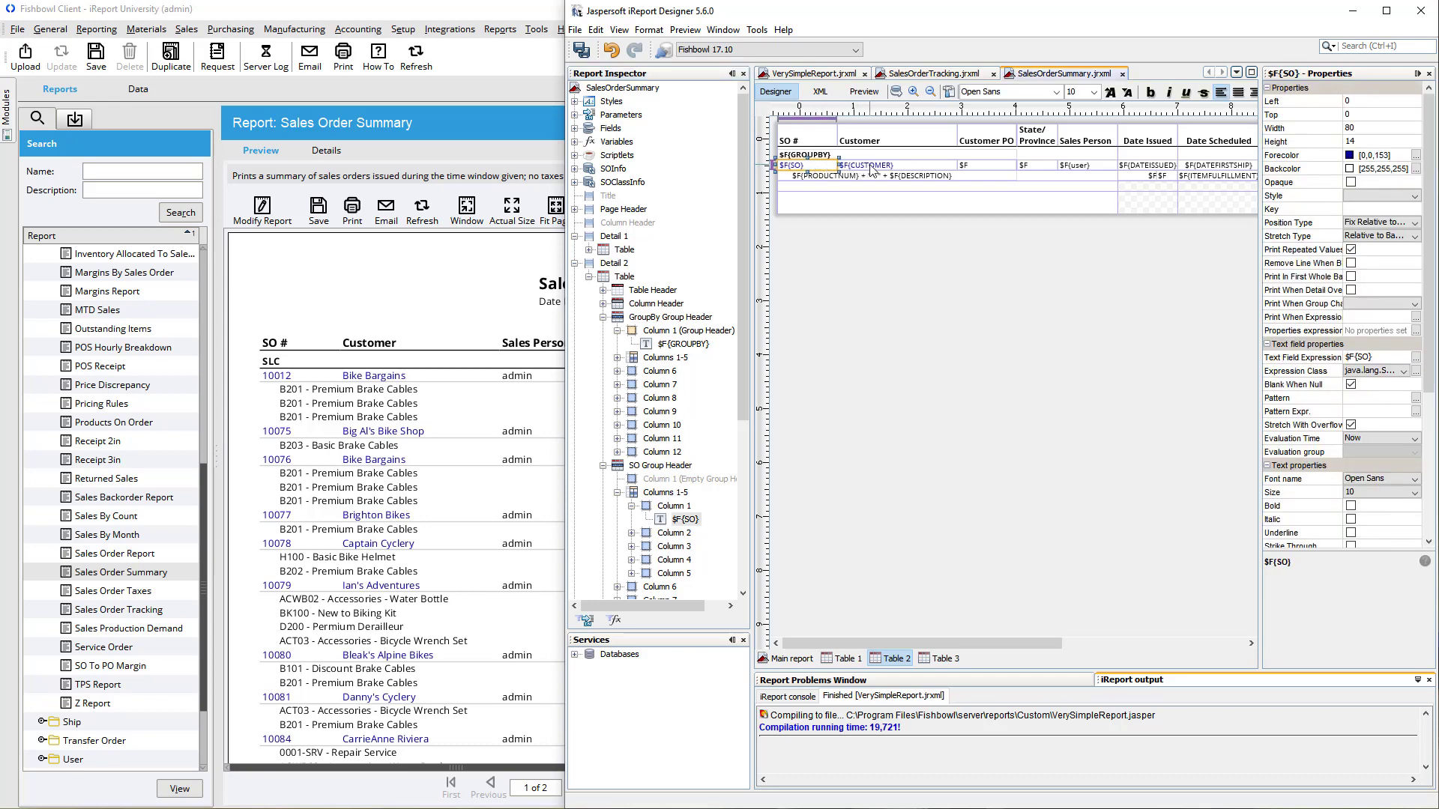
pyautogui.click(847, 178)
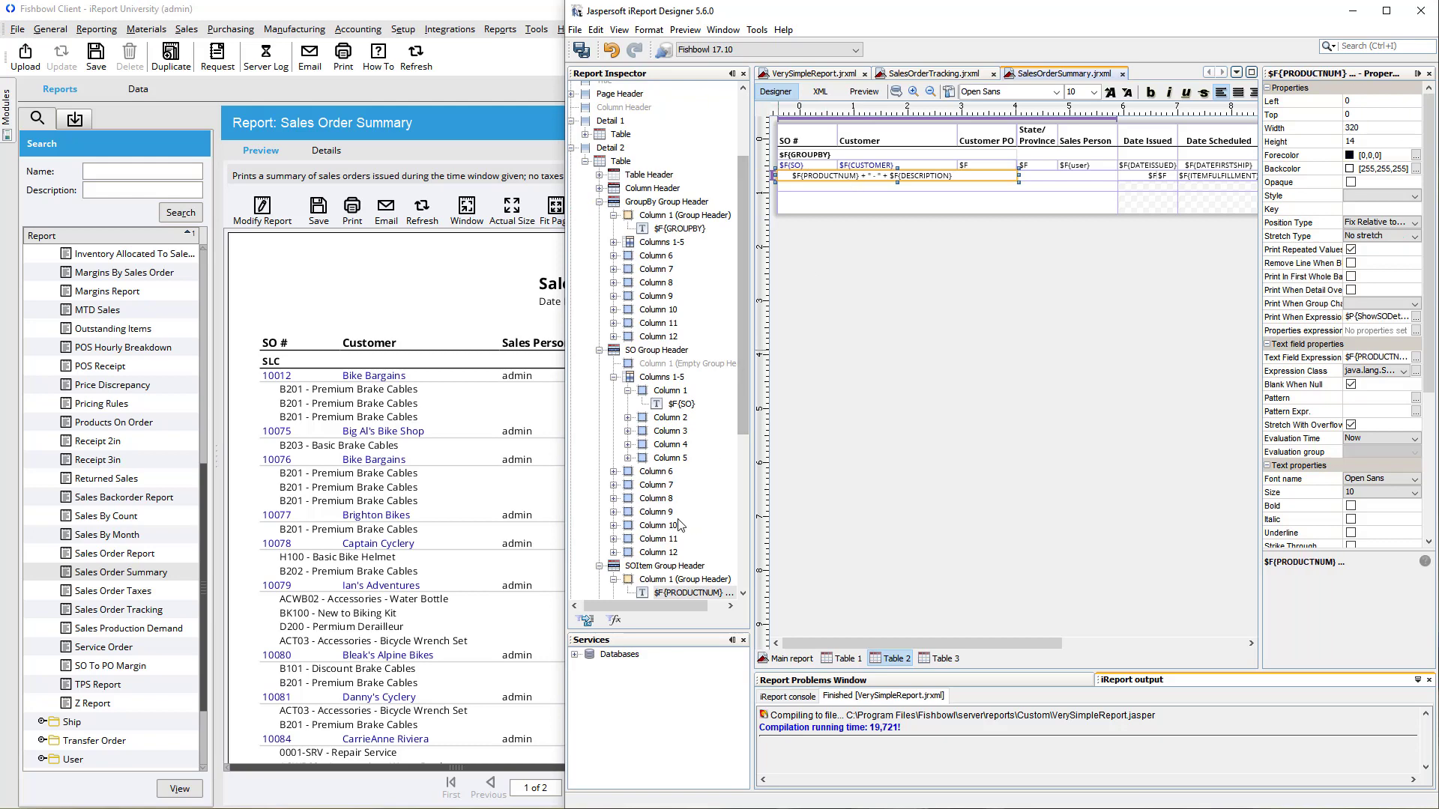
pyautogui.click(649, 566)
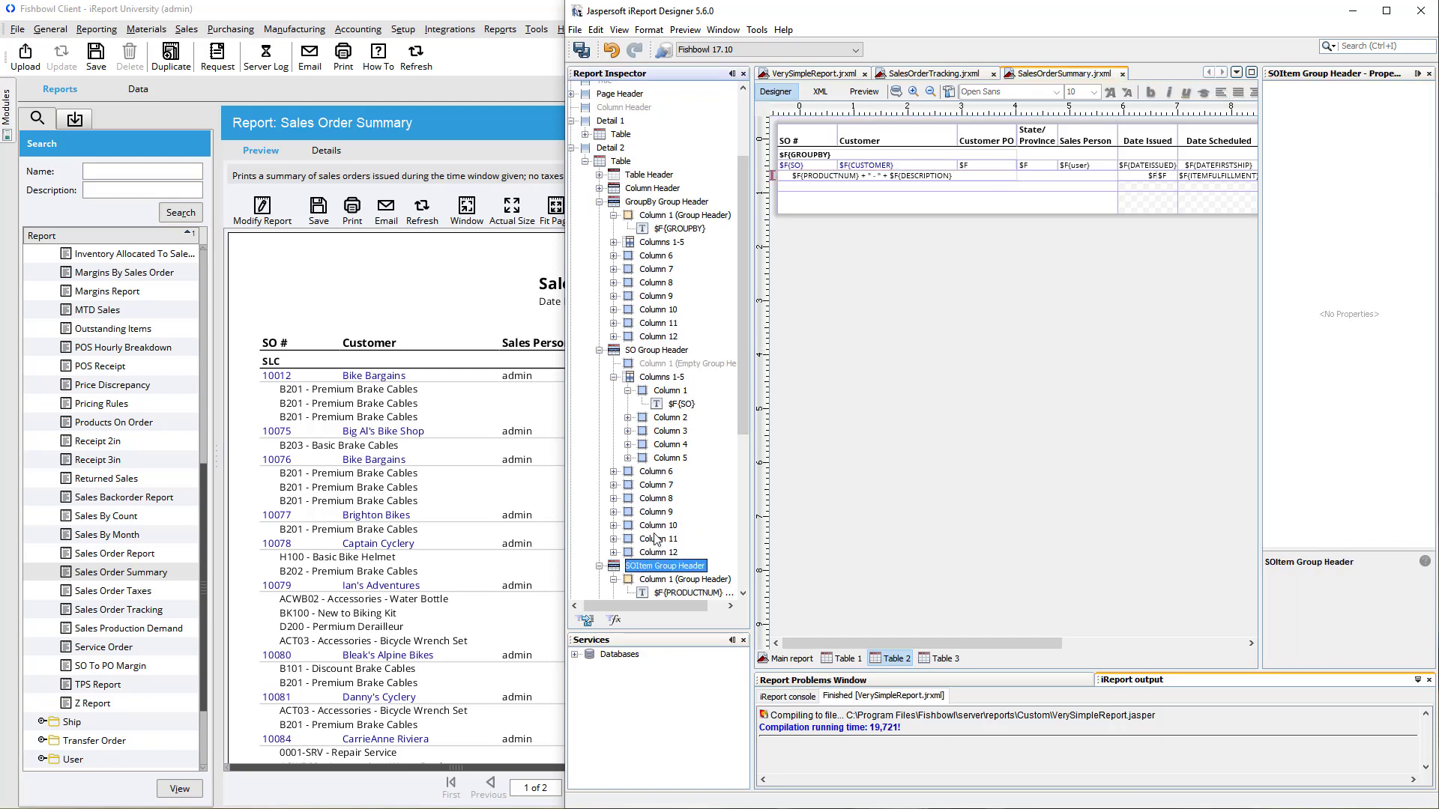
# Expand the Detail section of the Detail 2 table and examine its columns, including the properties of Column 3.
pyautogui.scroll(-3, 656, 540)
pyautogui.scroll(-2, 656, 538)
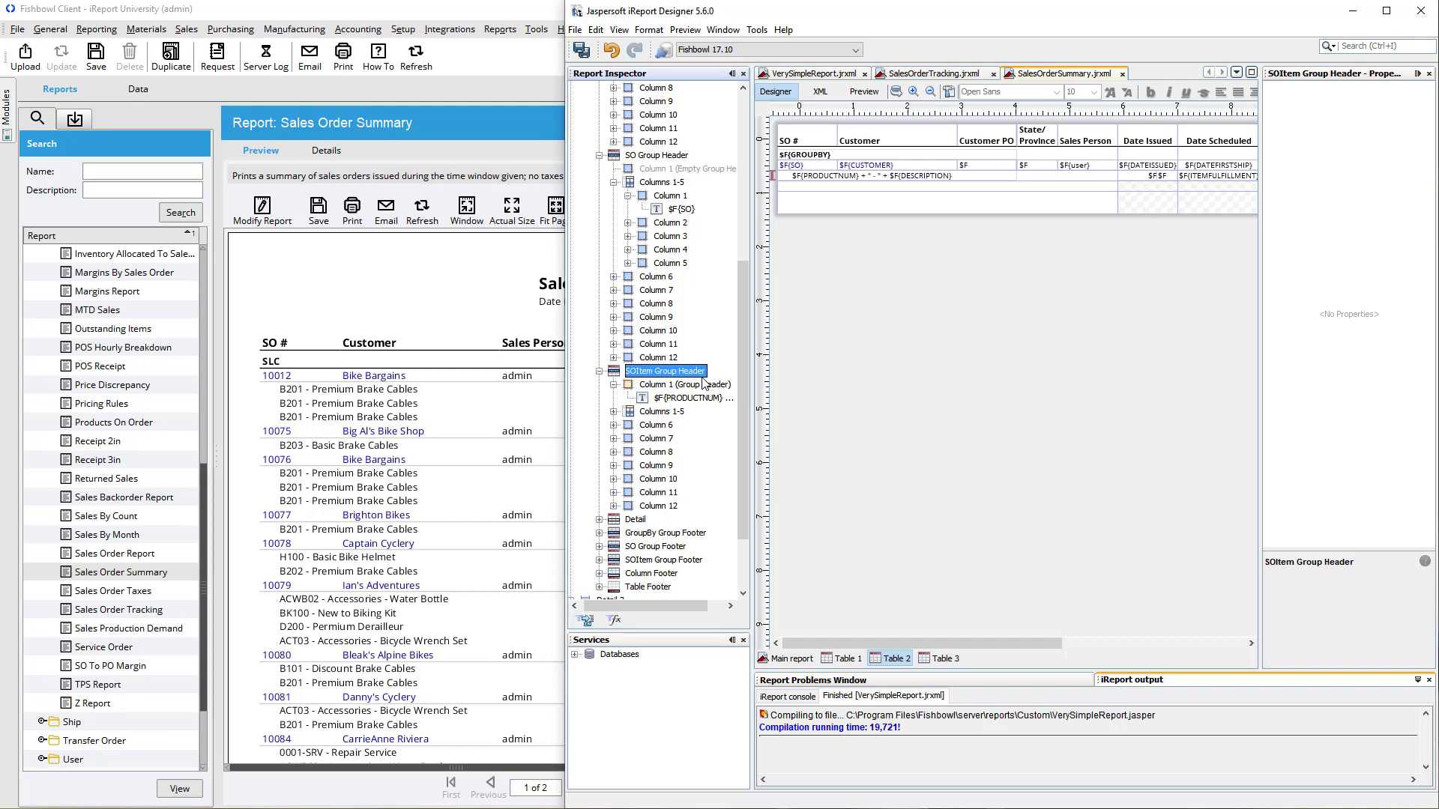
pyautogui.click(629, 520)
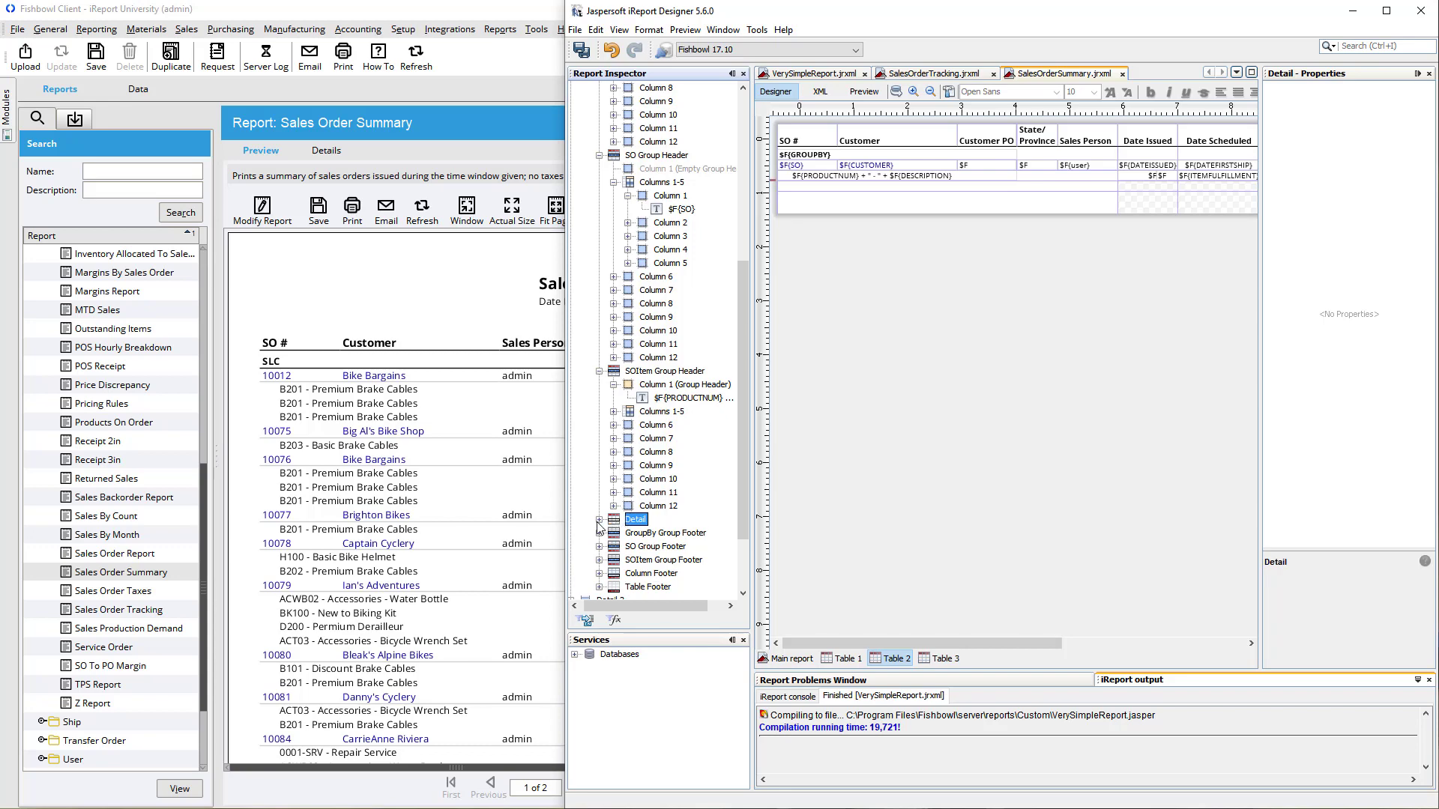
pyautogui.click(599, 519)
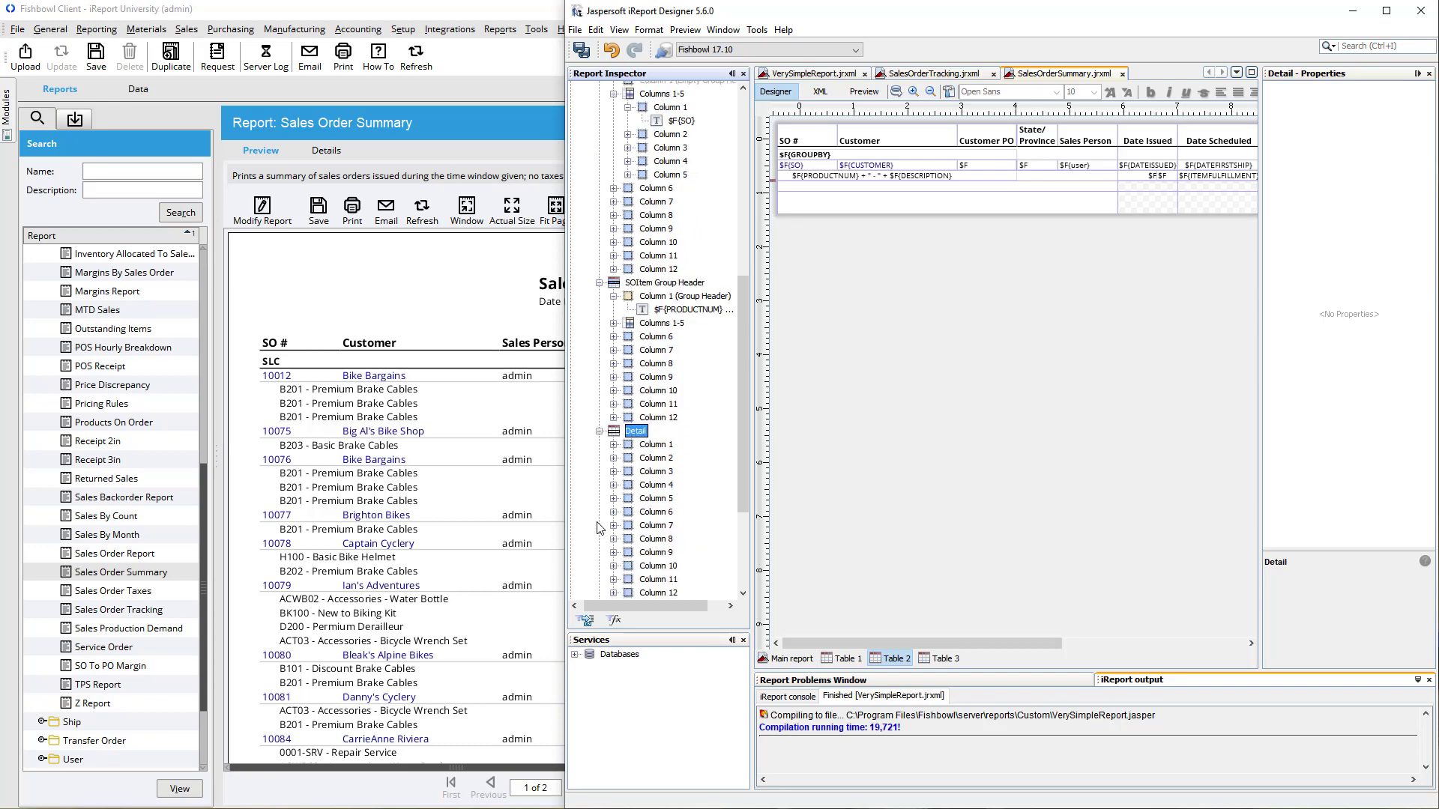
pyautogui.click(613, 444)
pyautogui.click(663, 475)
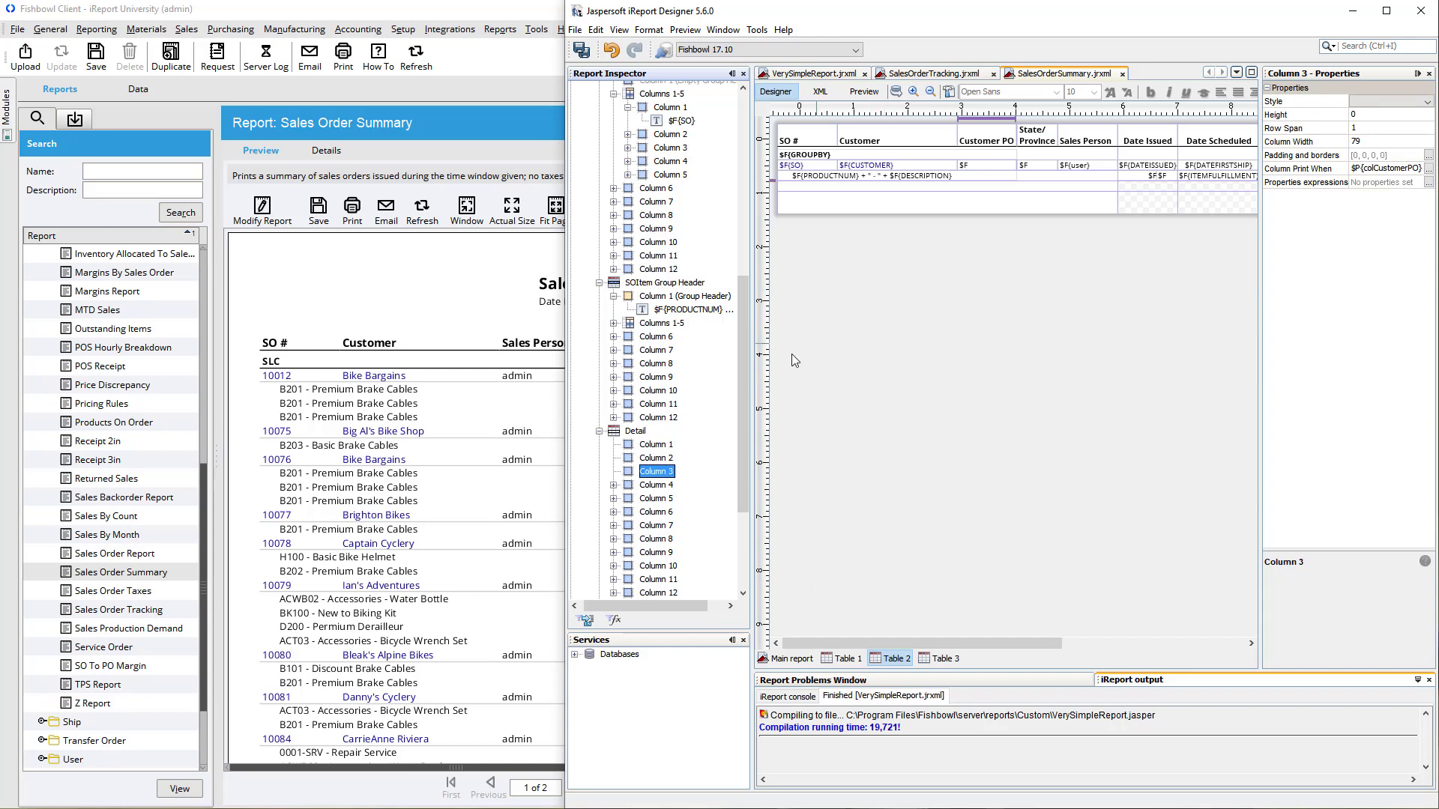
# Revisit the SOItem Group Header and review the commands available for the Detail 2 table without running any.
pyautogui.click(659, 283)
pyautogui.scroll(3, 709, 331)
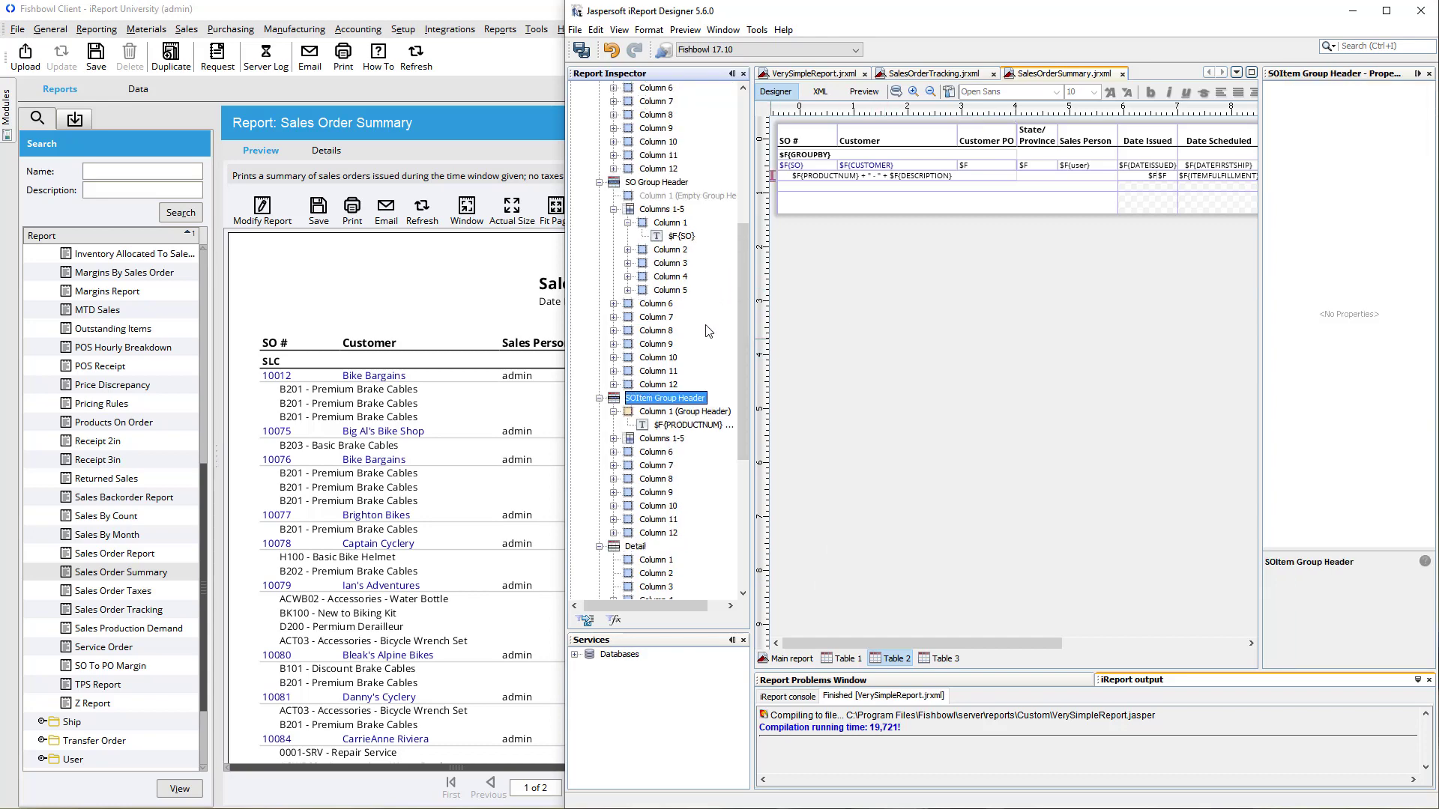
pyautogui.scroll(7, 709, 330)
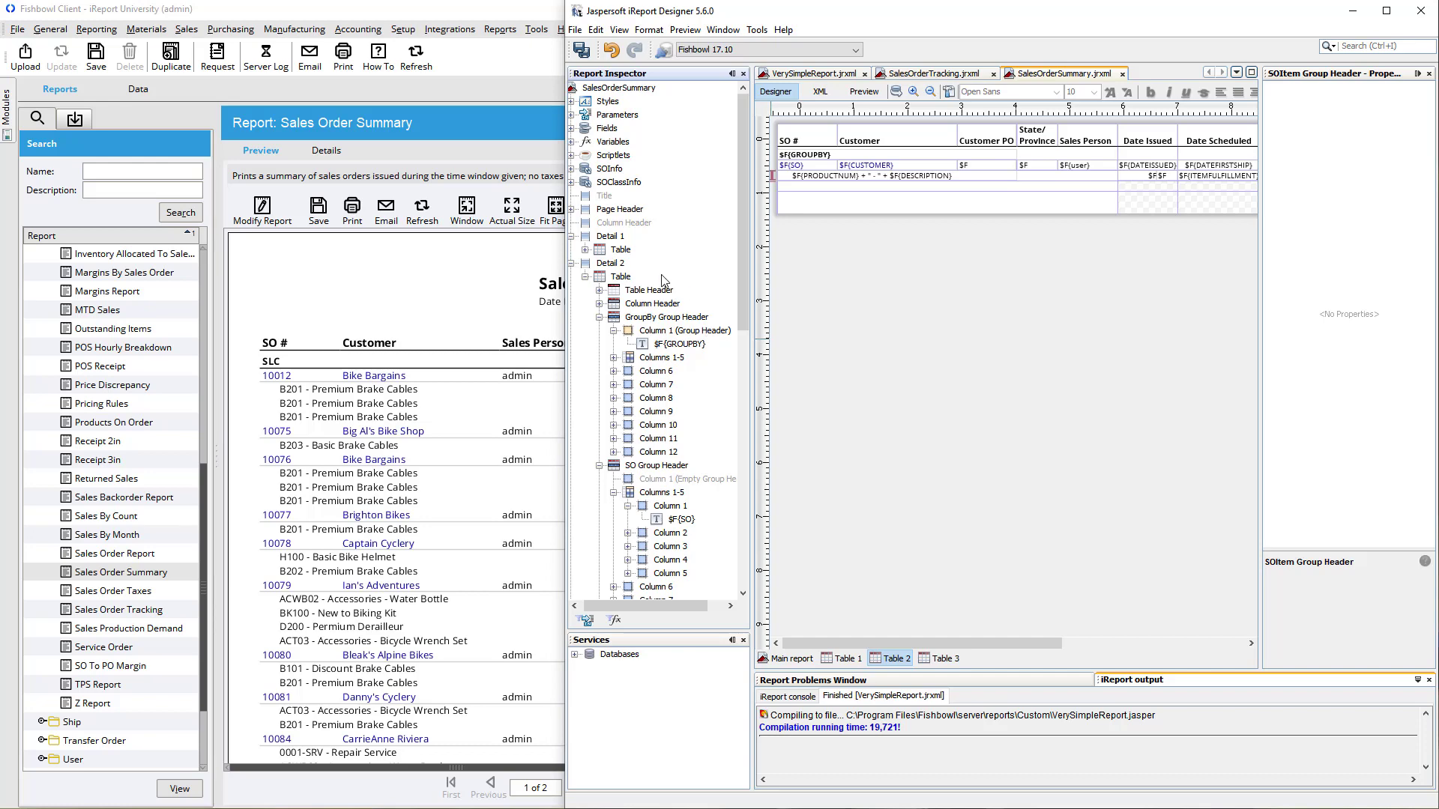
pyautogui.rightClick(620, 278)
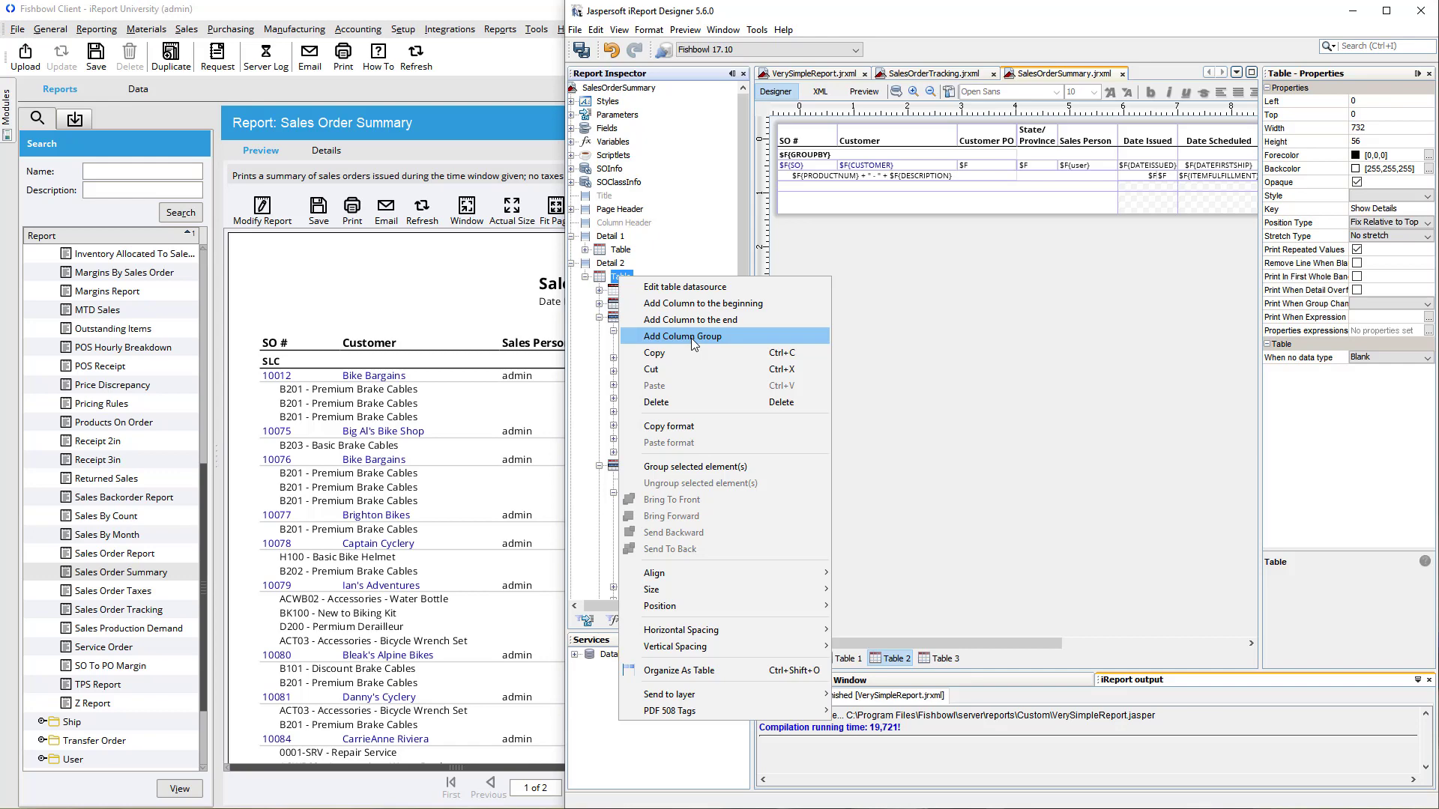
pyautogui.press('Escape')
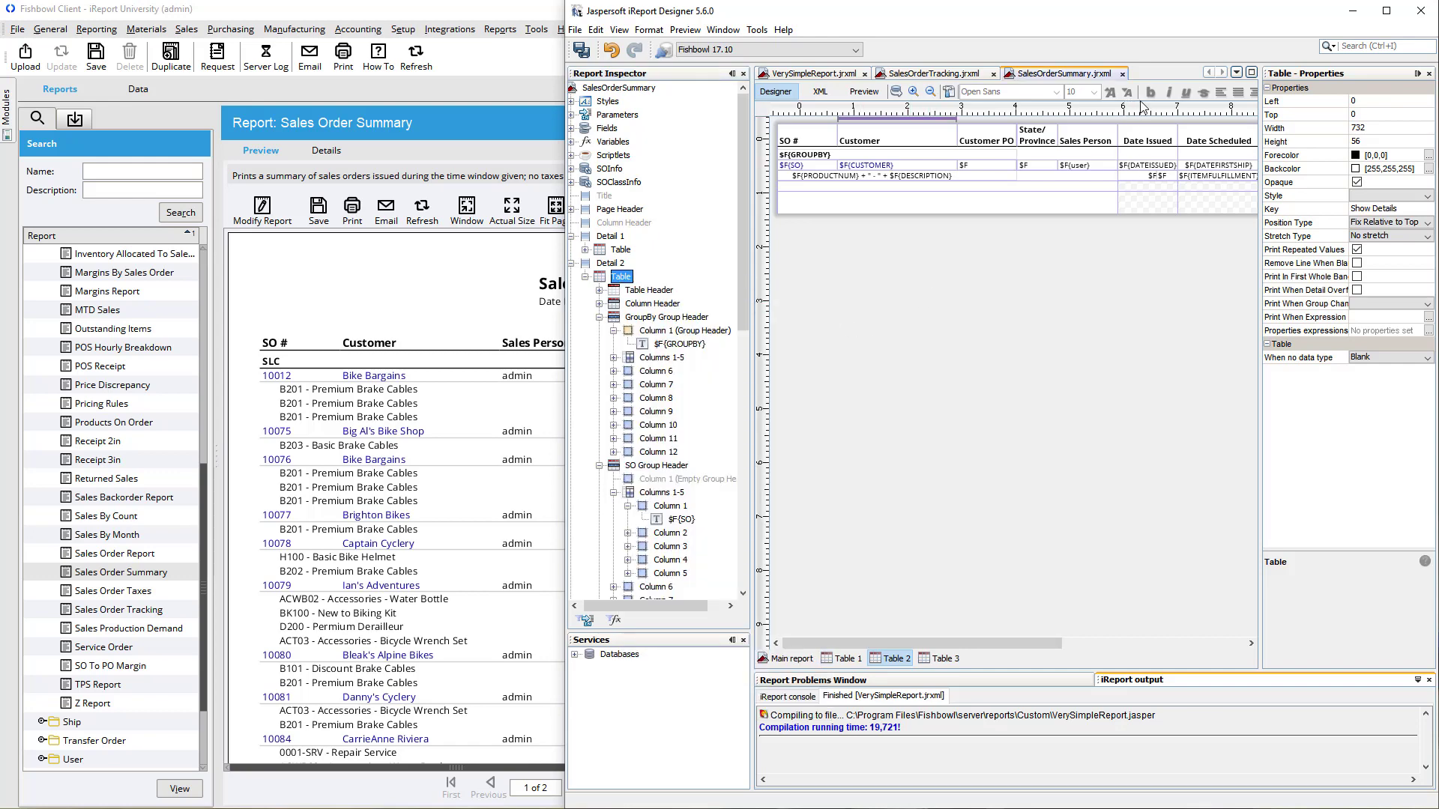
# Close SalesOrderSummary.jrxml without saving its changes and bring up VerySimpleReport.jrxml.
pyautogui.click(1122, 75)
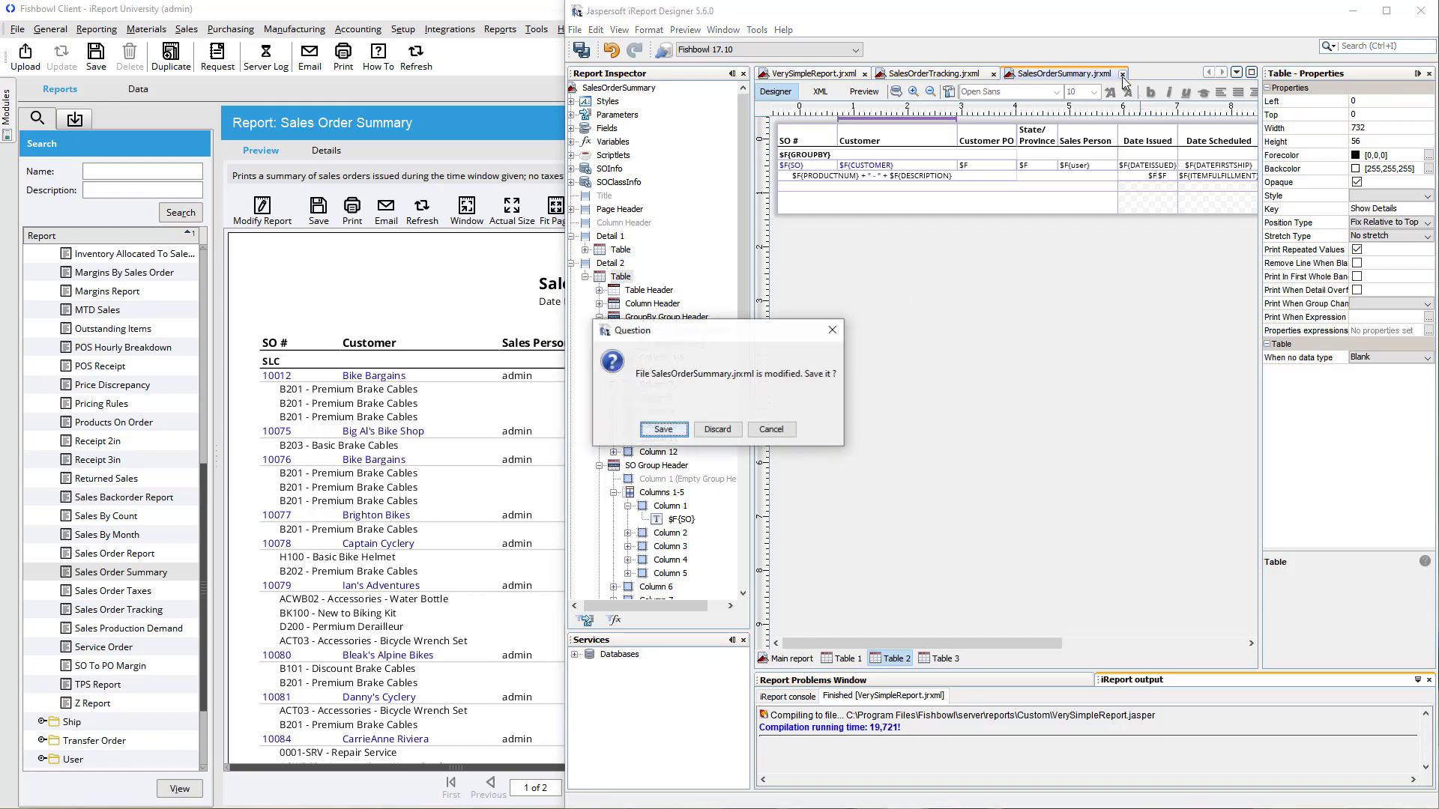
pyautogui.click(708, 429)
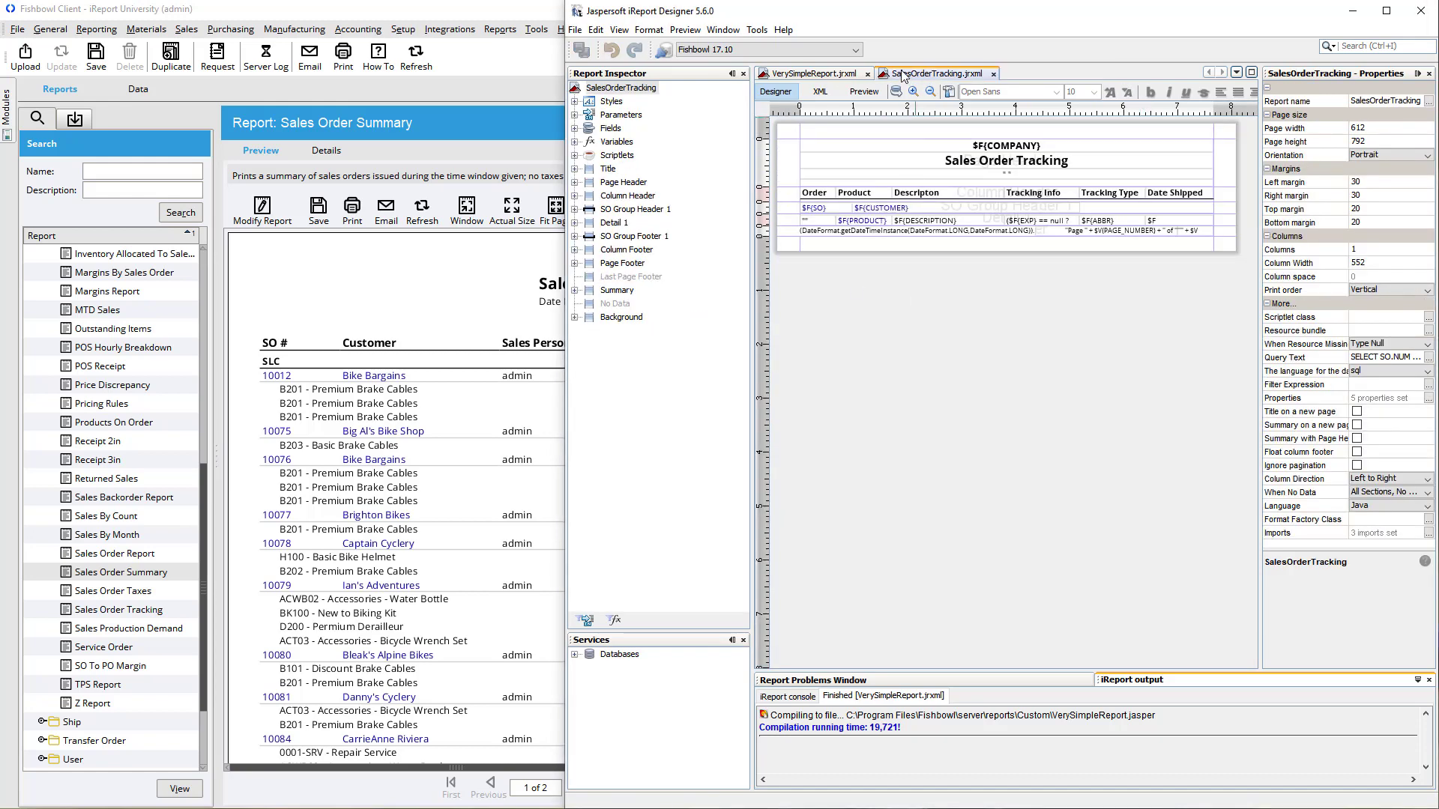
pyautogui.click(803, 75)
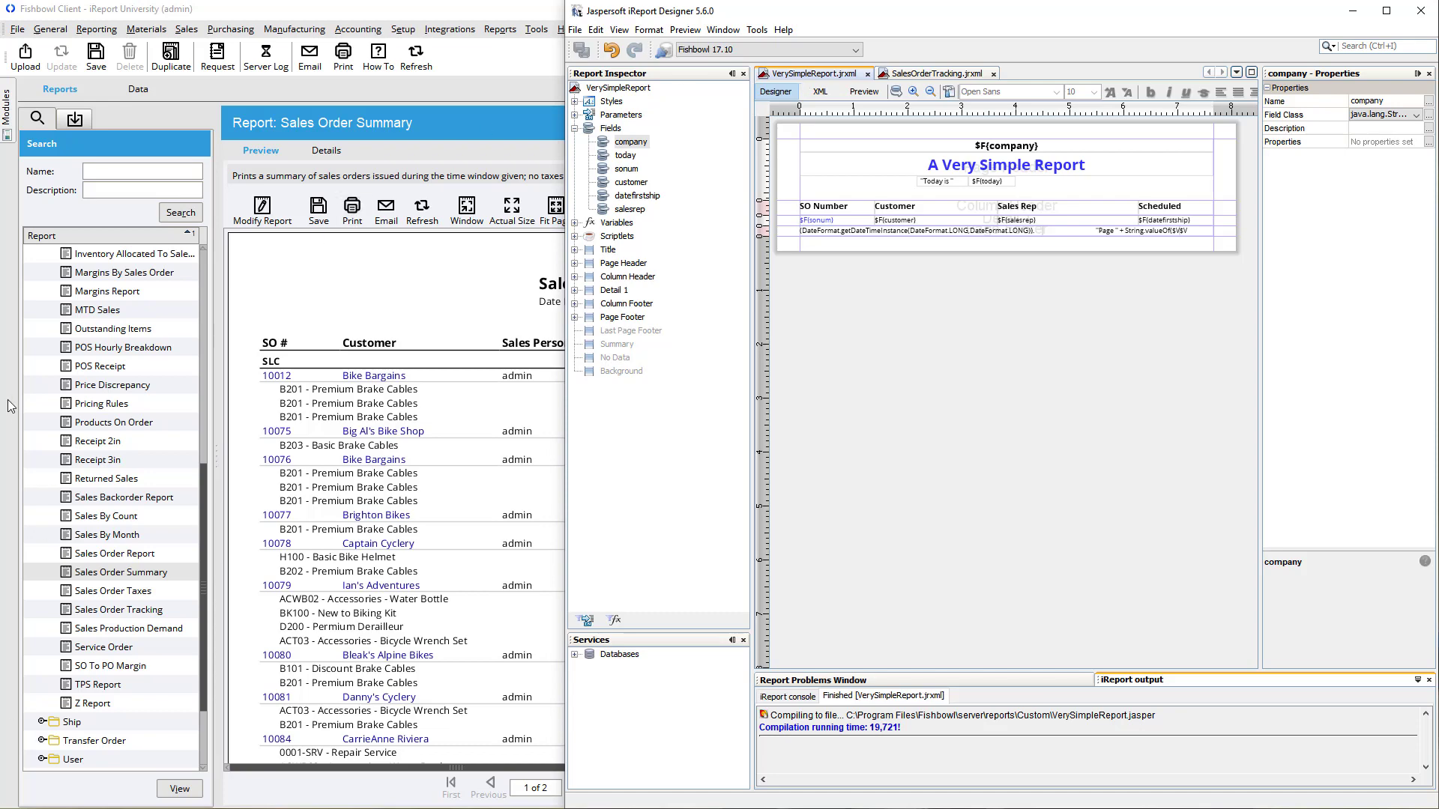
# Preview the Very Simple Report in Fishbowl, and return to its design in iReport Designer.
pyautogui.scroll(-2, 130, 605)
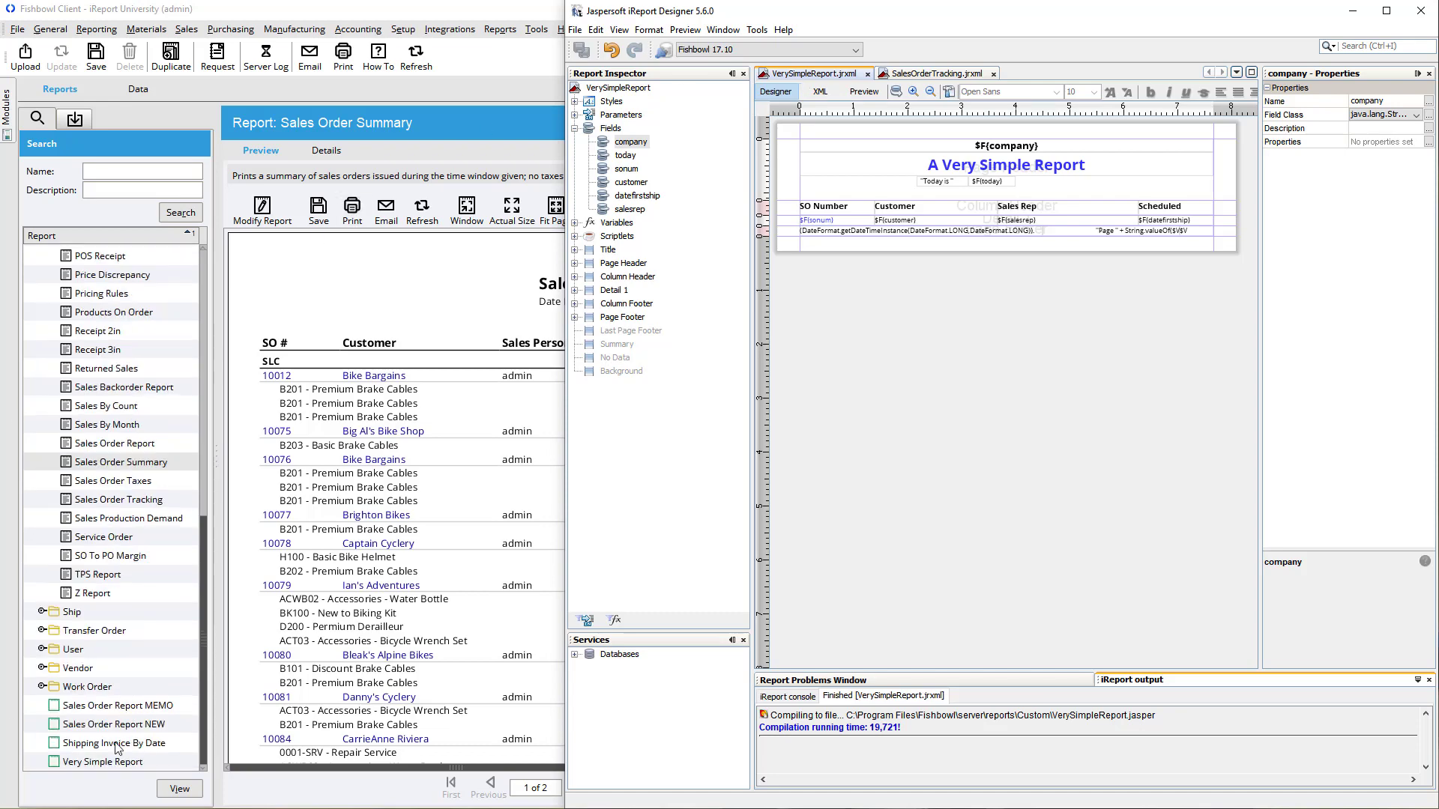
pyautogui.click(99, 763)
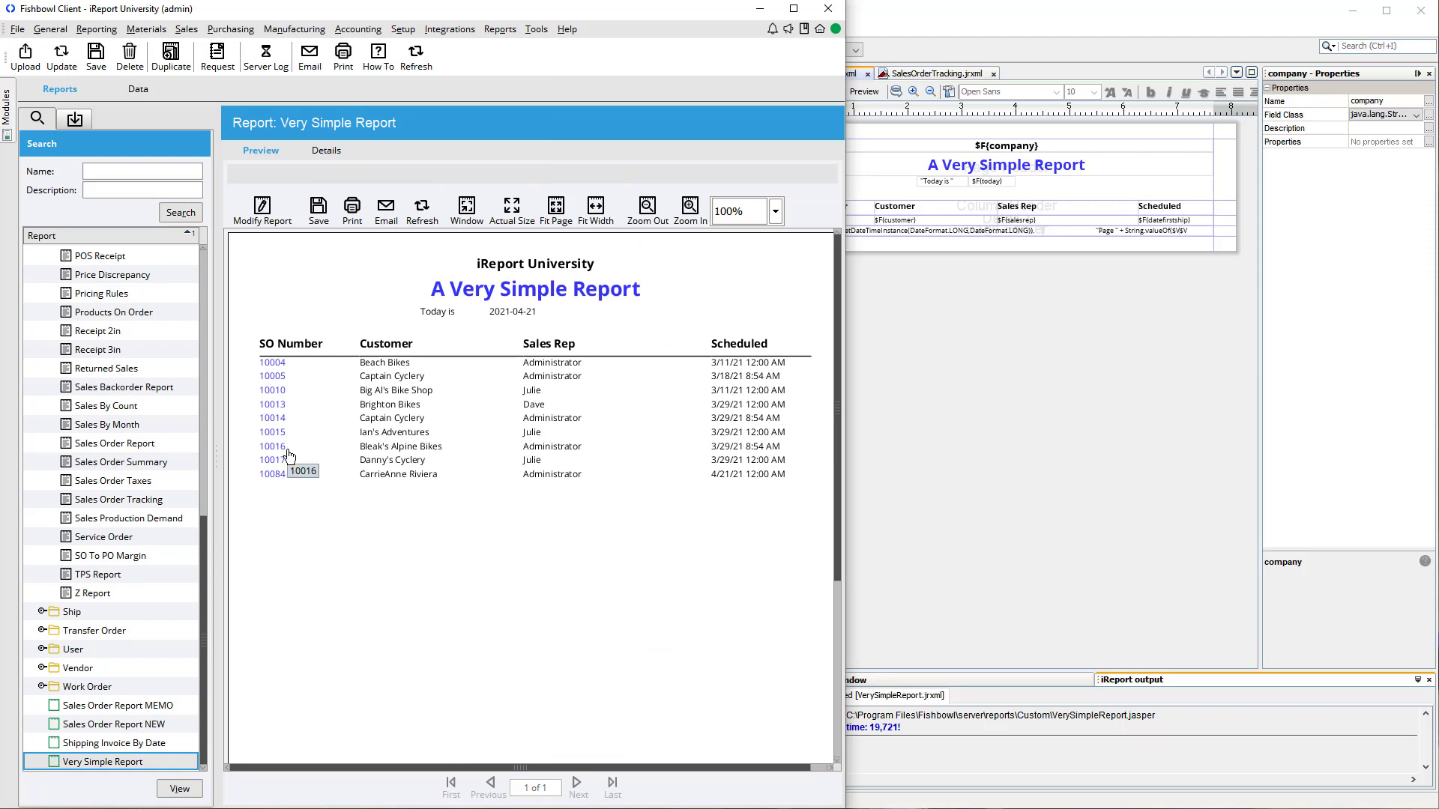
pyautogui.click(1035, 344)
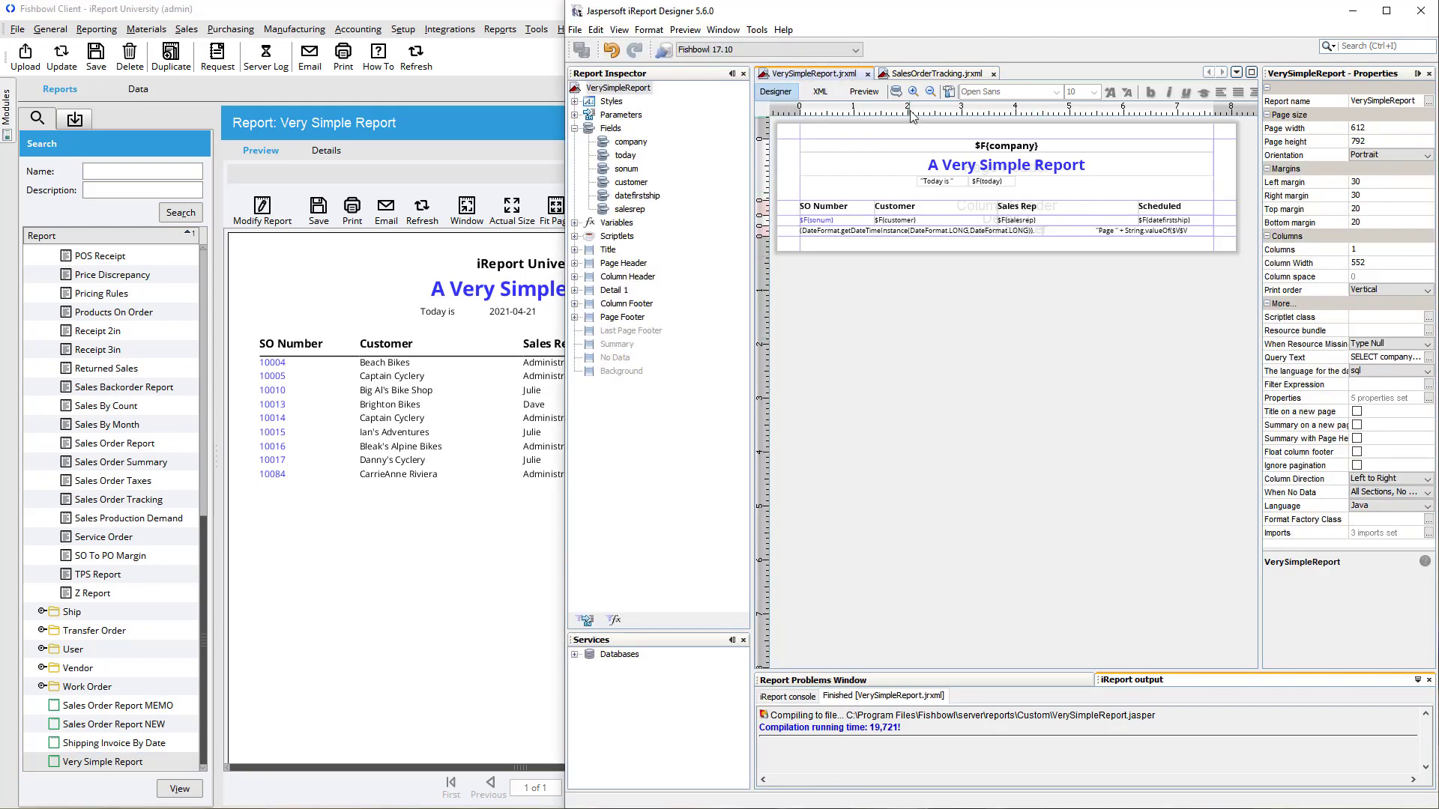
# Add soitem.productnum and soitem.qtytofulfill to the end of the SELECT list in the report query.
pyautogui.click(896, 91)
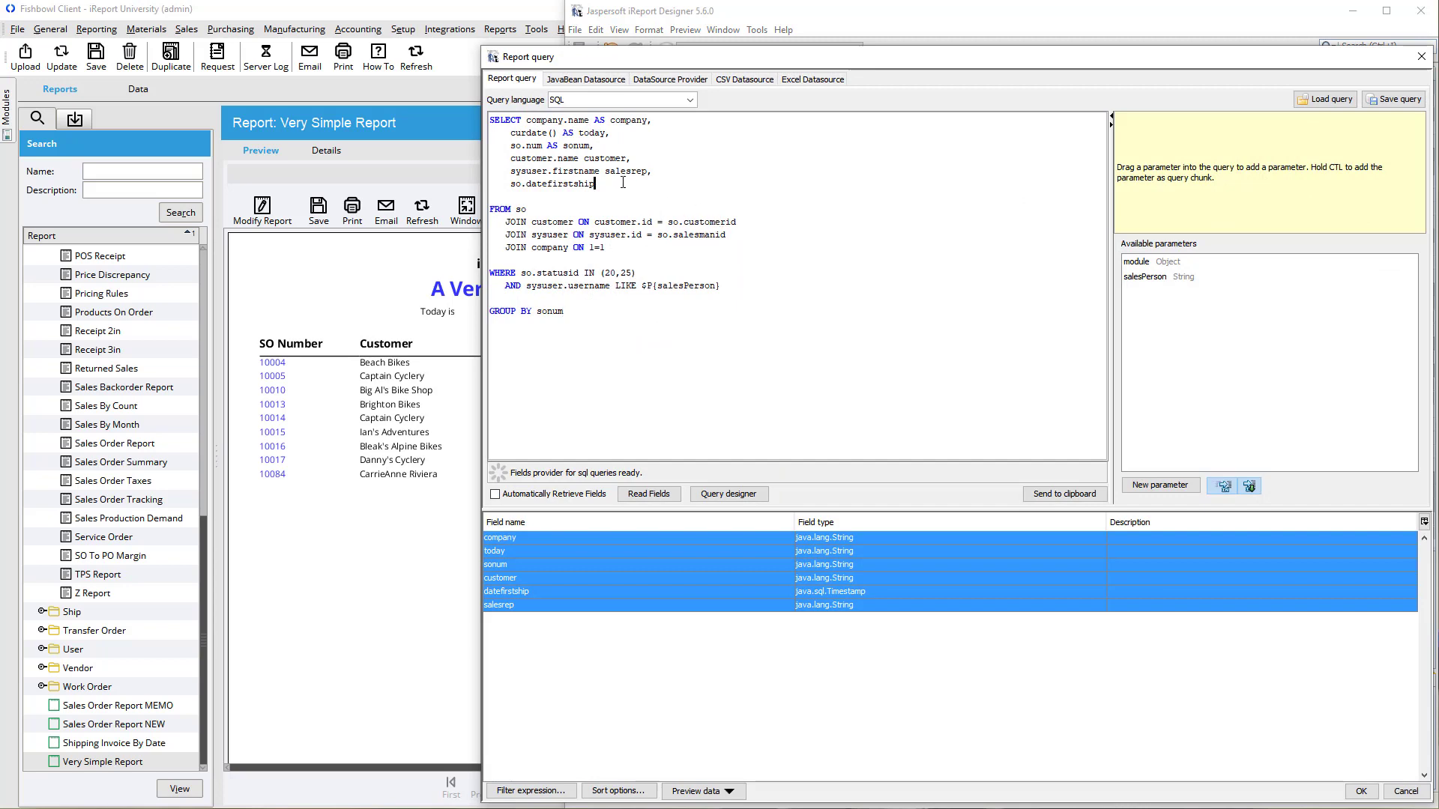
pyautogui.click(623, 183)
pyautogui.write(',')
pyautogui.press('Return')
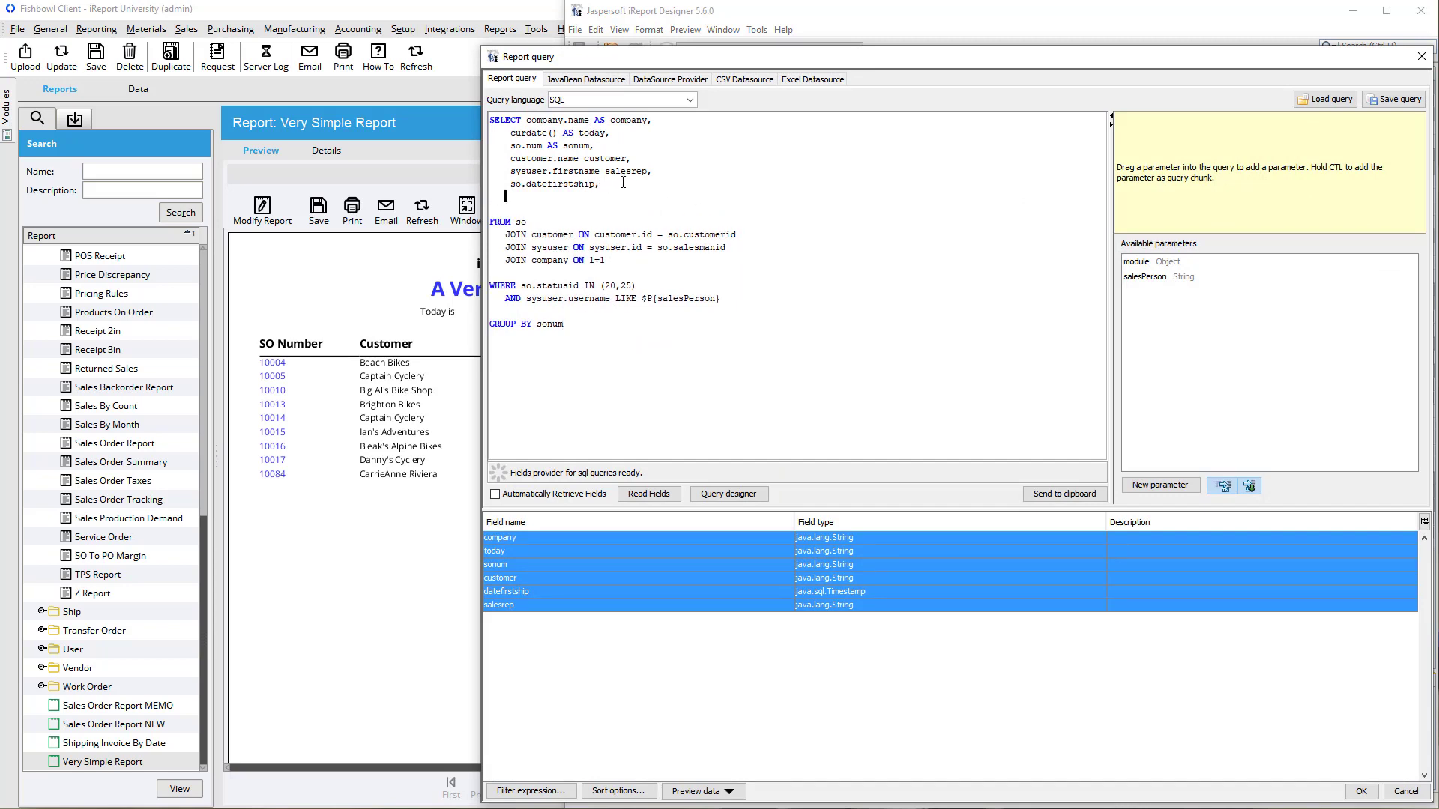
pyautogui.write('soitem.productnum,')
pyautogui.press('Return')
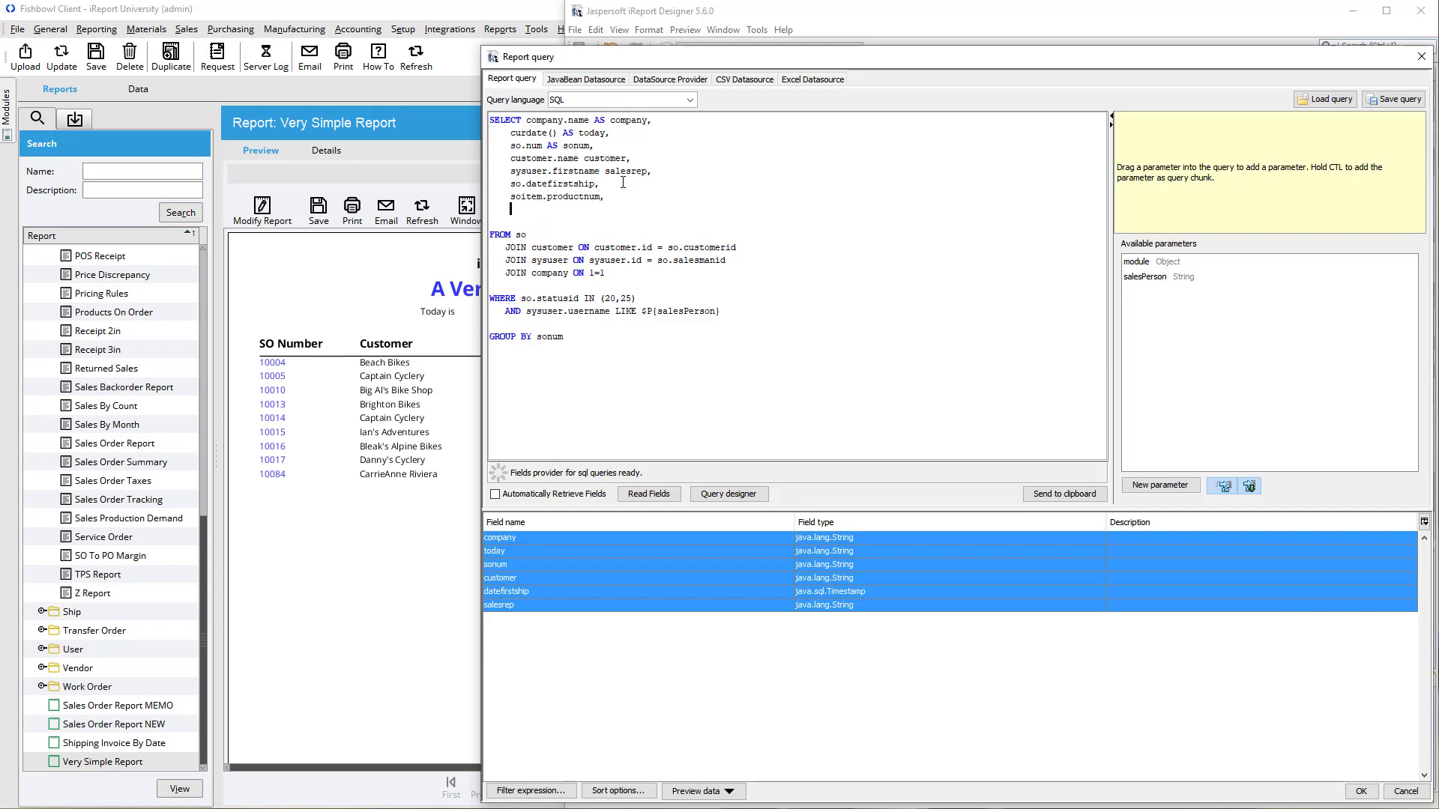
pyautogui.write('soitem.qtytofulfill')
# Add "JOIN soitem ON soitem.soid = soitem.id" below the company join and apply the report query.
pyautogui.click(640, 273)
pyautogui.press('Return')
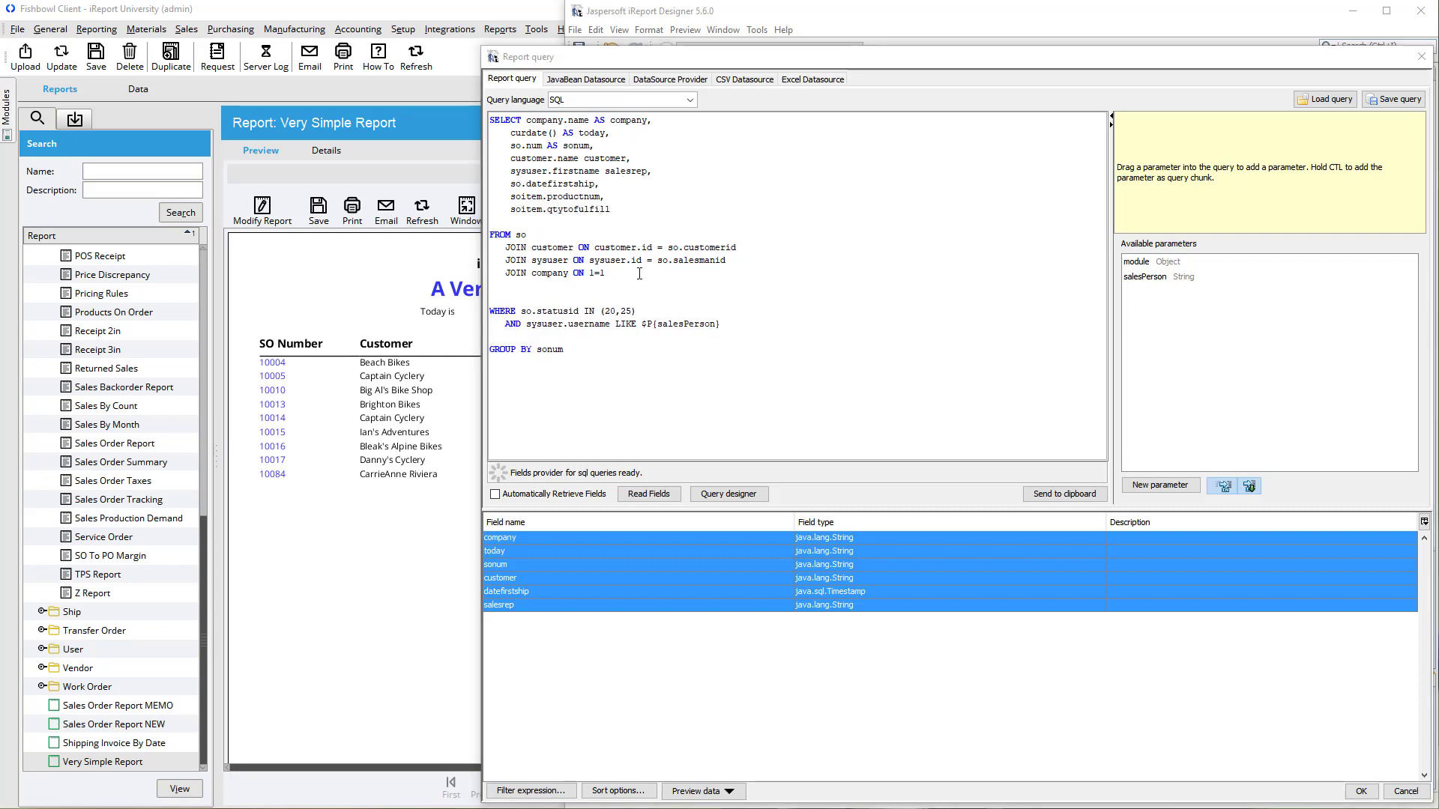
pyautogui.click(639, 274)
pyautogui.press('Return')
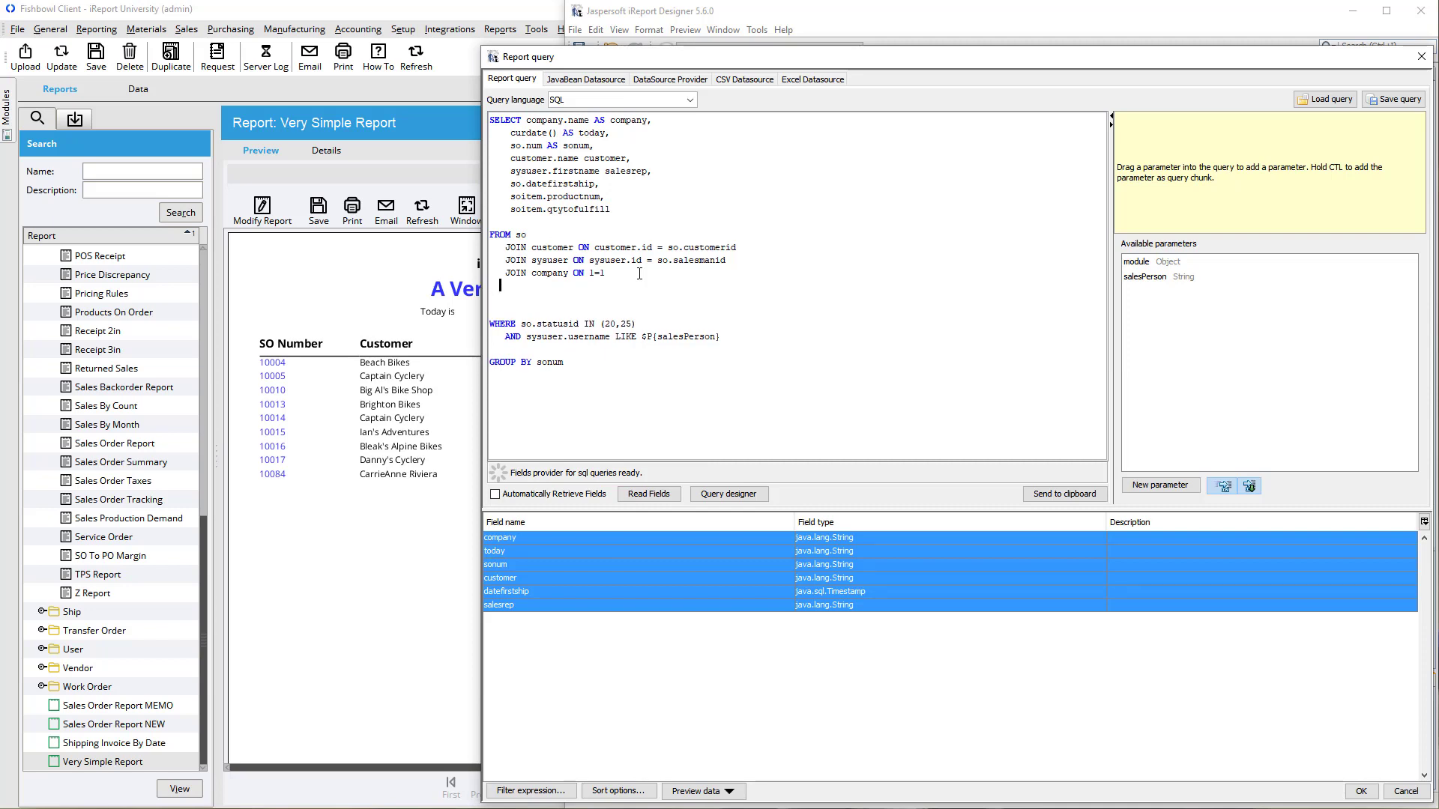
pyautogui.write('JOIN soitem ON soitem.soid = soitem.id')
pyautogui.doubleClick(578, 212)
pyautogui.click(578, 212)
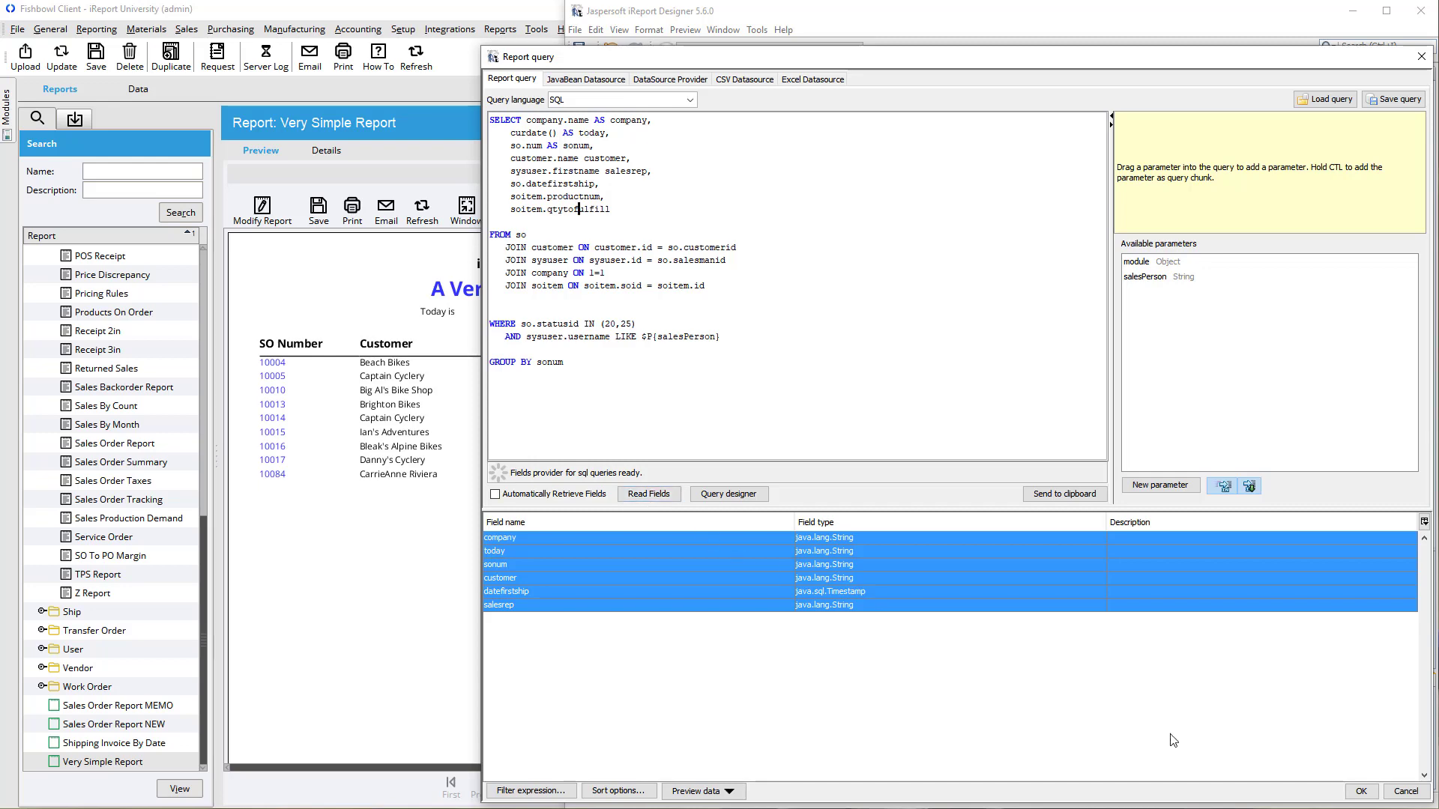
pyautogui.click(1360, 792)
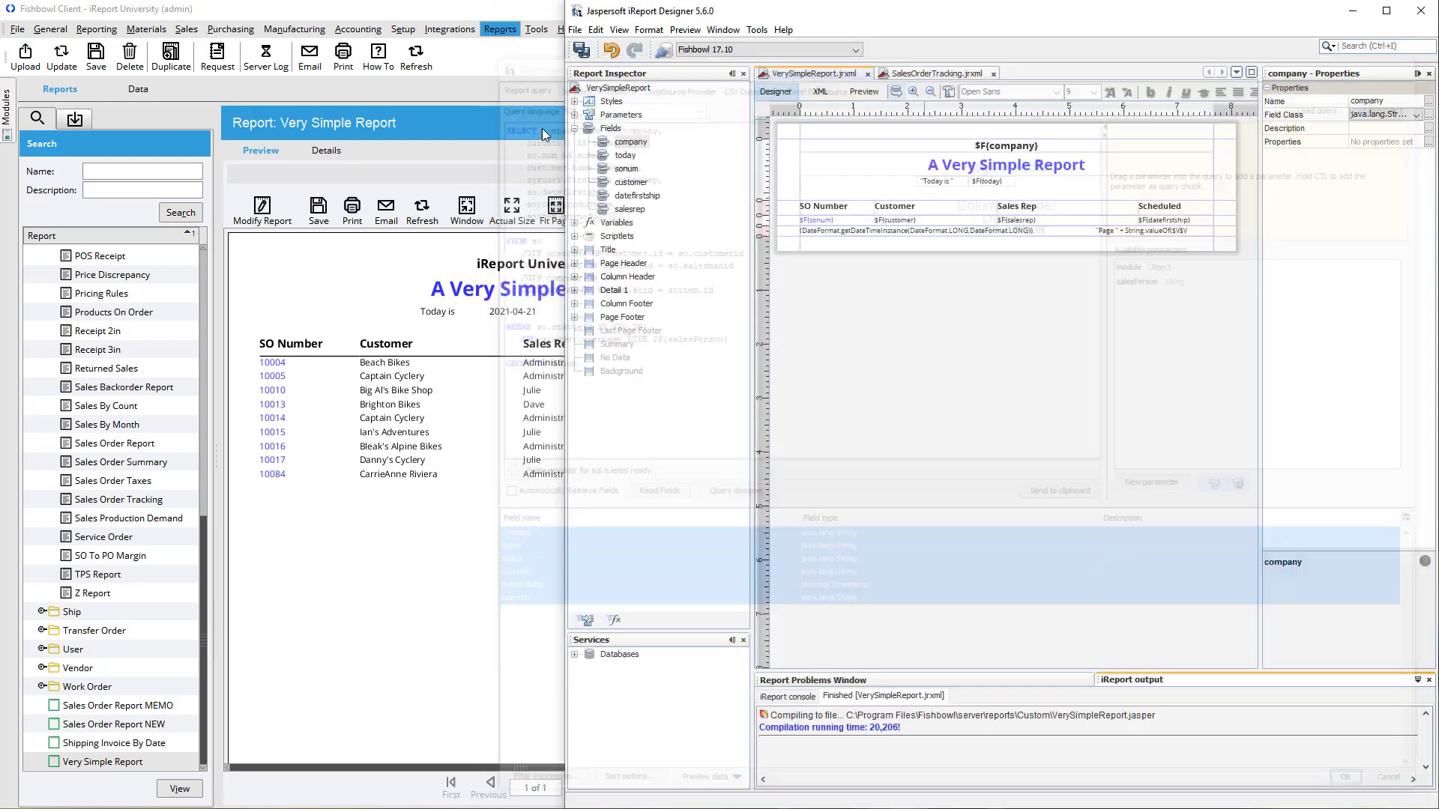
# Add two new fields to VerySimpleReport and name the second one qtytofulfill.
pyautogui.rightClick(611, 129)
pyautogui.click(613, 138)
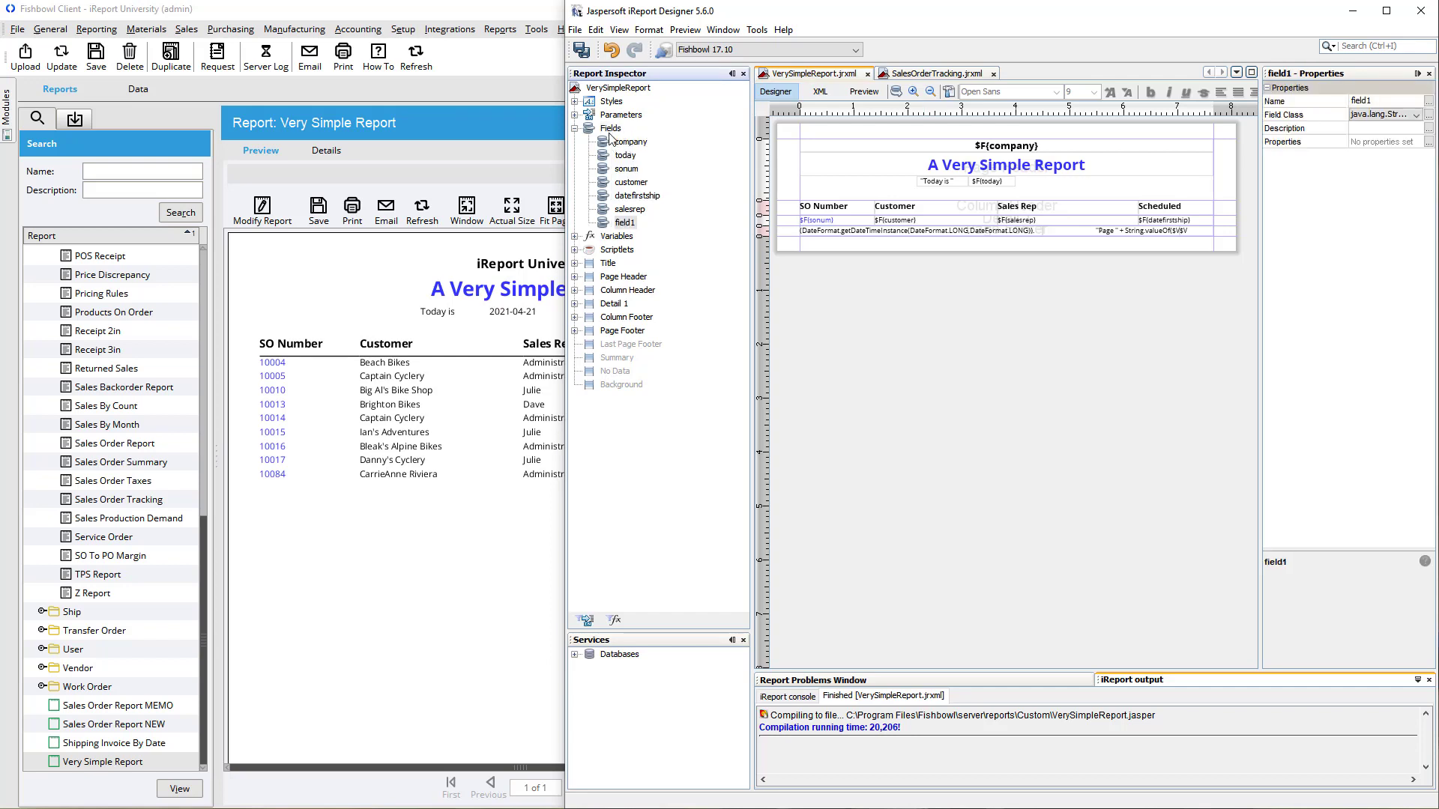
pyautogui.rightClick(611, 130)
pyautogui.click(622, 142)
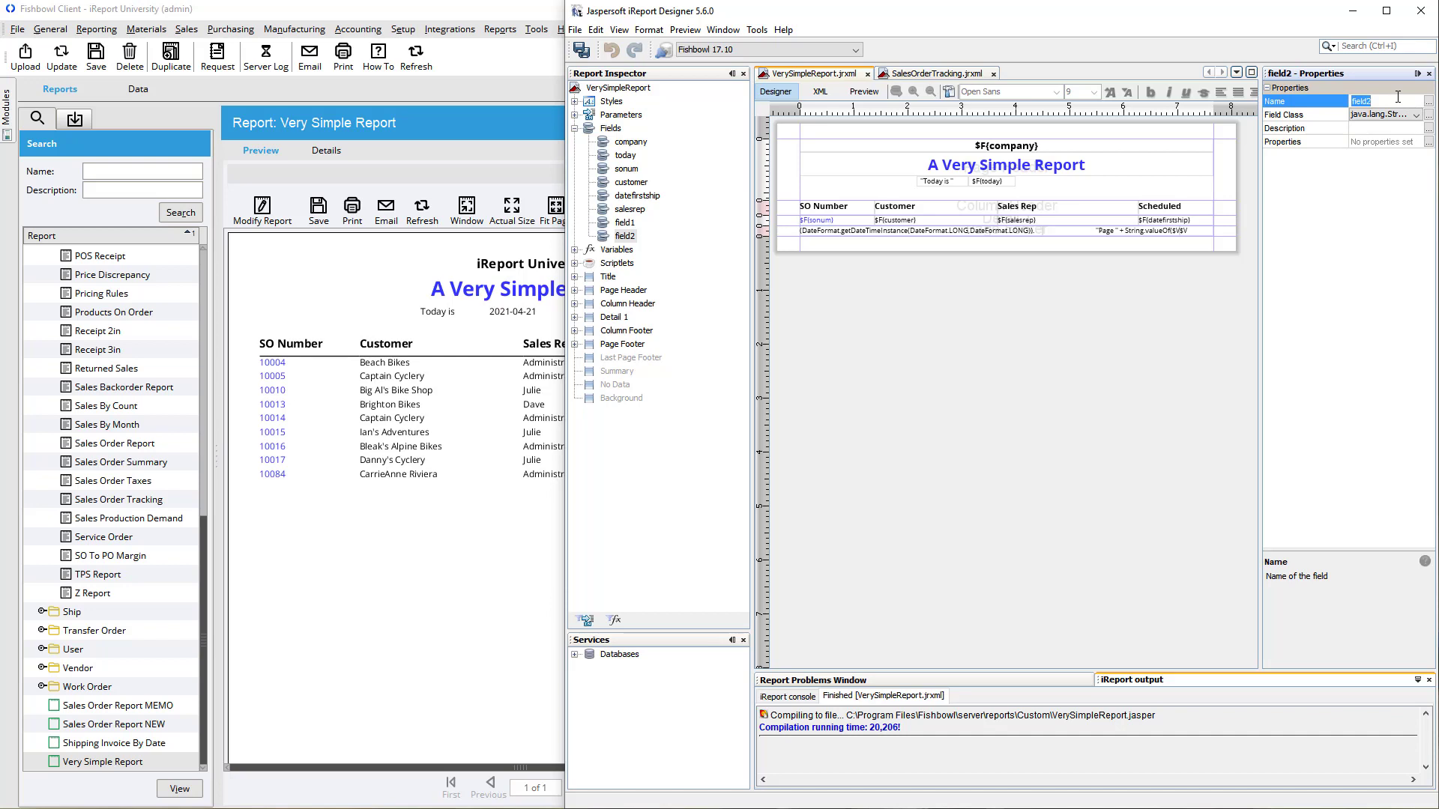
pyautogui.write('qtytofulfill')
pyautogui.press('Return')
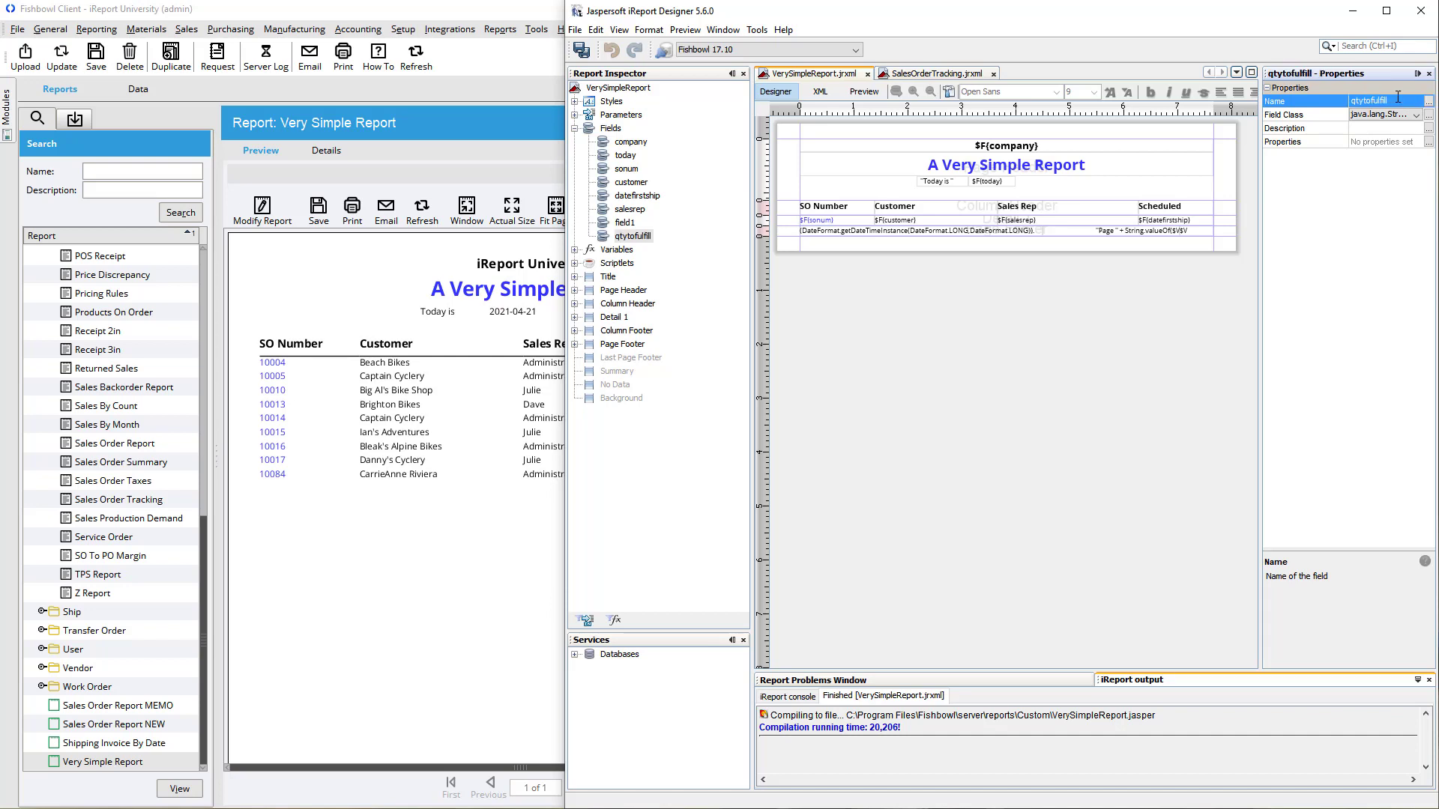
# Set the qtytofulfill field's class to java.lang.Double and rename field1 to productnum.
pyautogui.click(1415, 114)
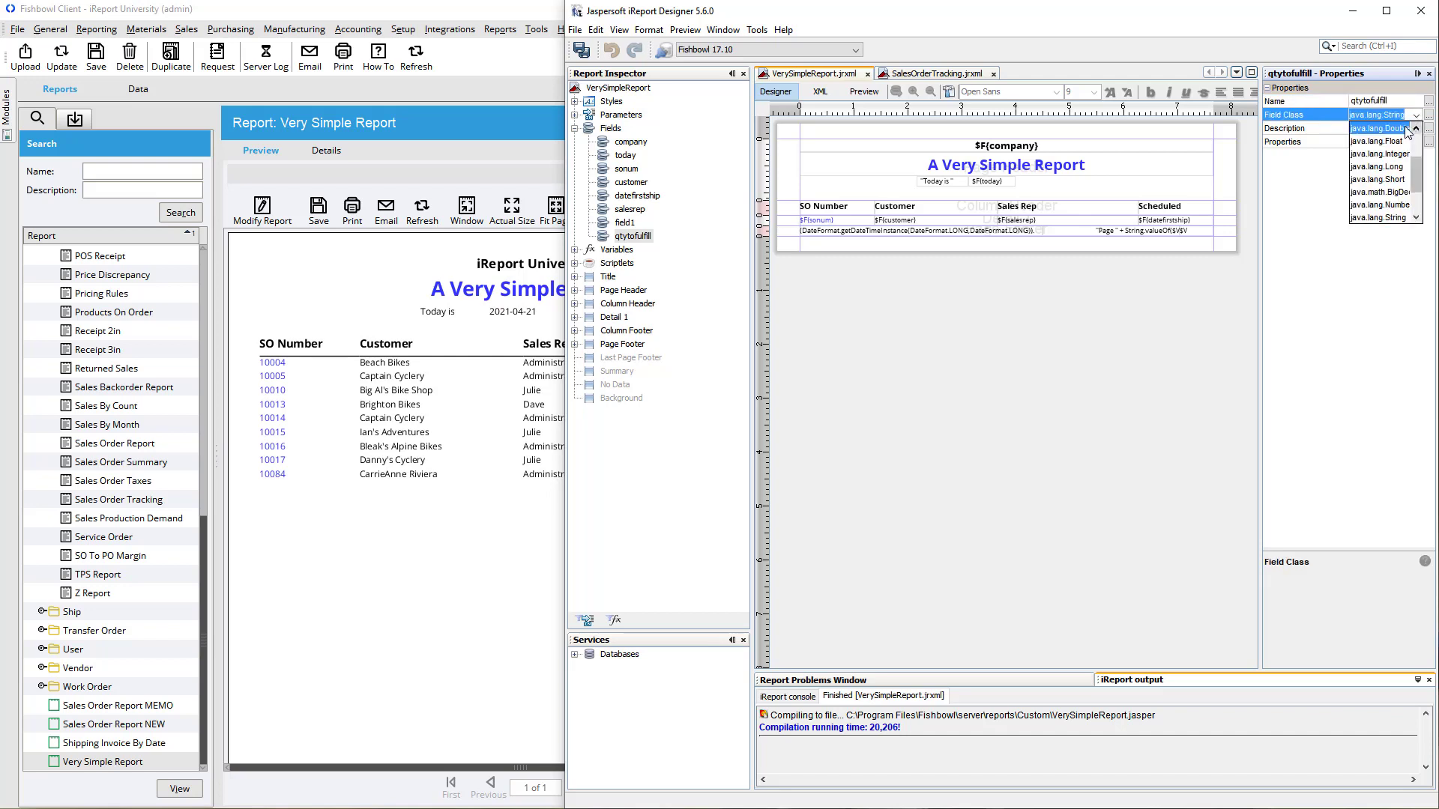
pyautogui.click(1379, 218)
pyautogui.click(628, 223)
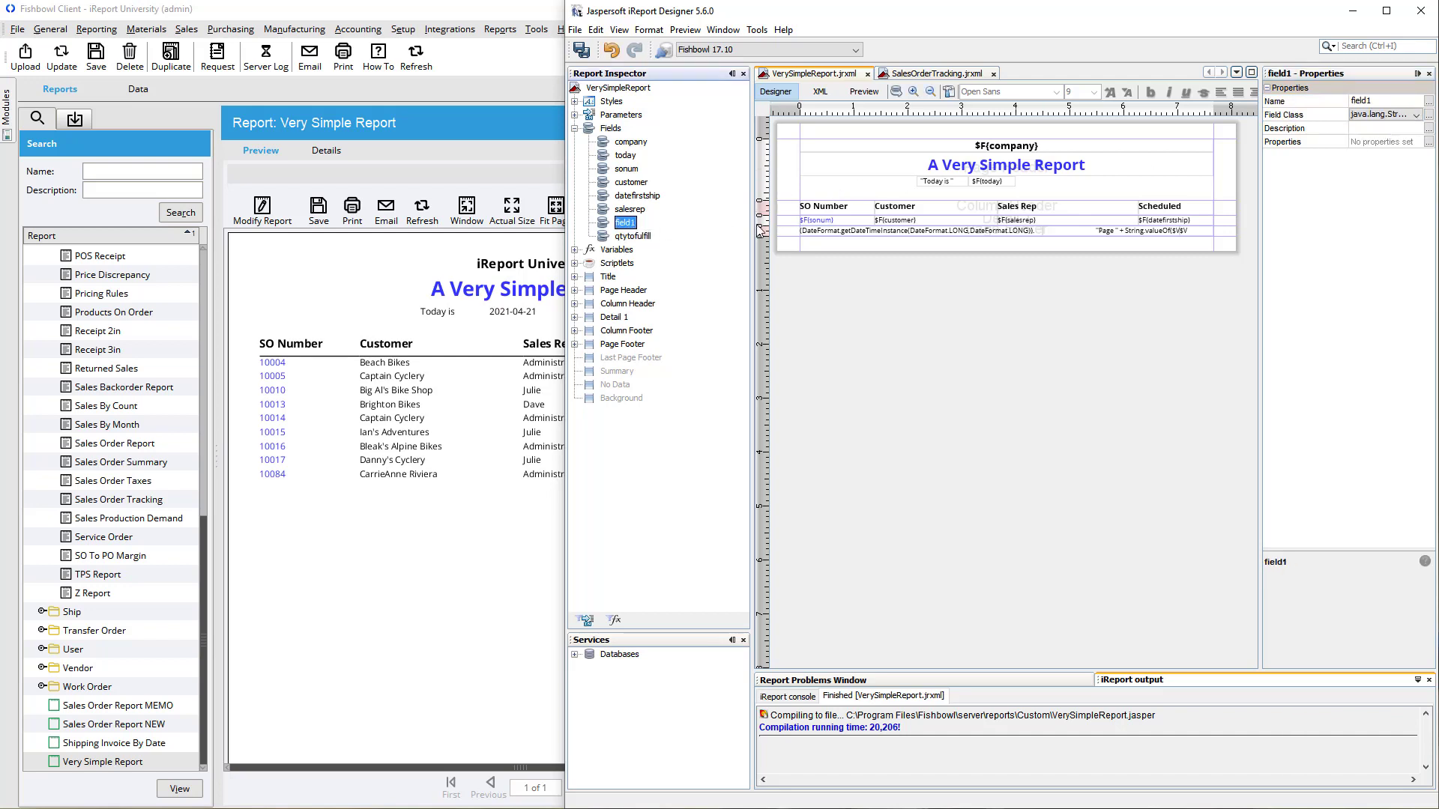
pyautogui.click(1384, 100)
pyautogui.press('BackSpace')
pyautogui.press('BackSpace')
pyautogui.press('BackSpace')
pyautogui.press('BackSpace')
pyautogui.press('BackSpace')
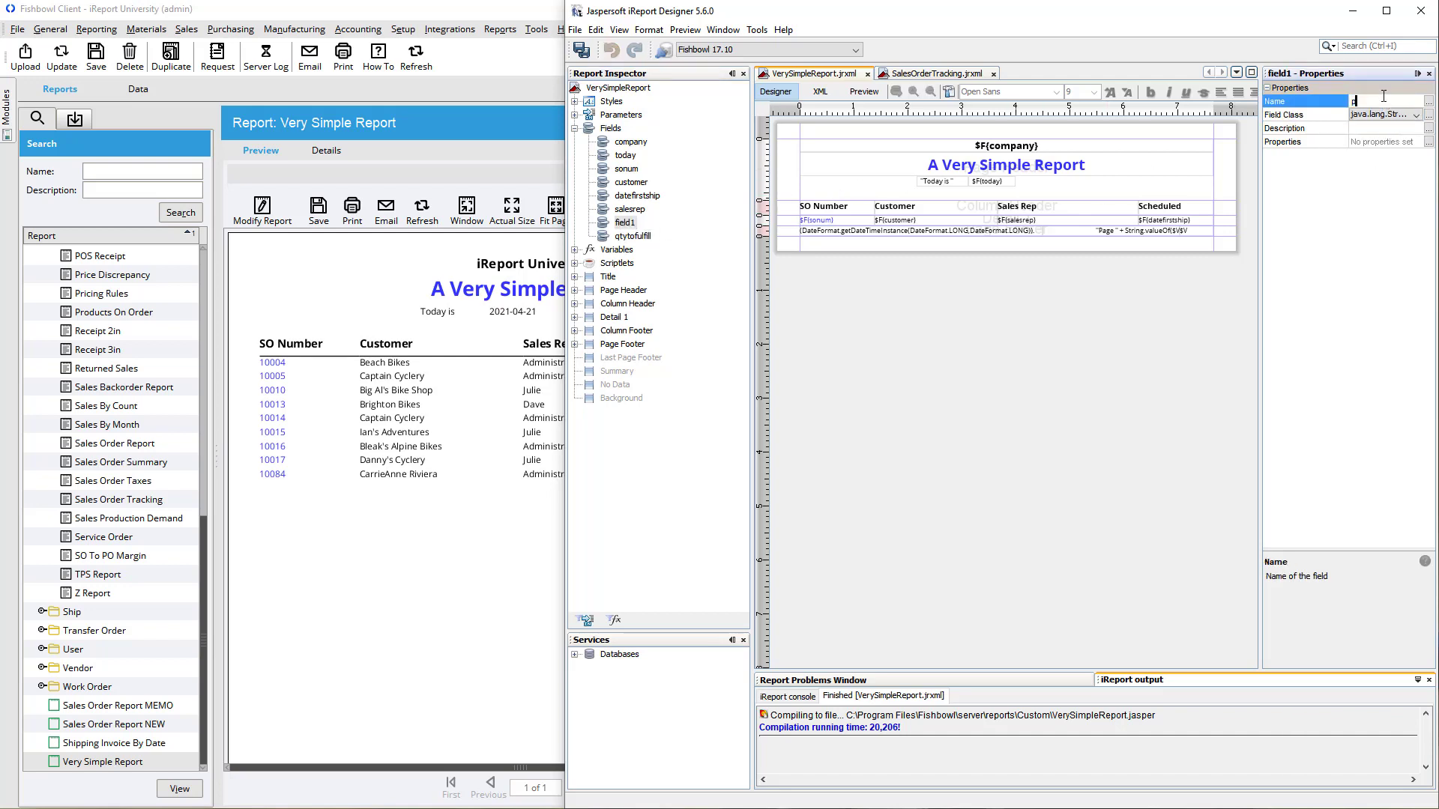
pyautogui.write('productnum')
pyautogui.press('Return')
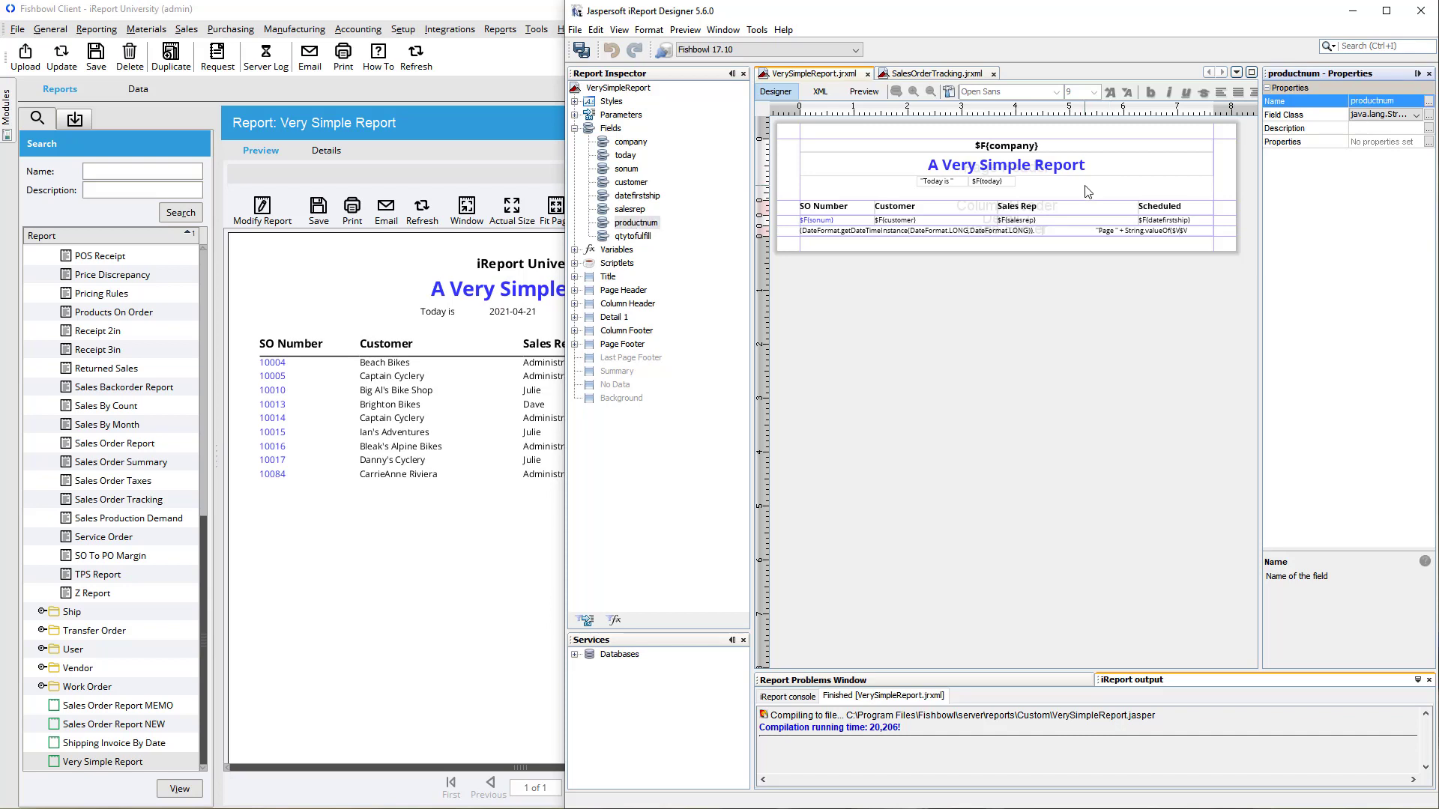
# Add a report group named SO Num, grouped by the sonum field, with both a group header and a group footer.
pyautogui.rightClick(641, 88)
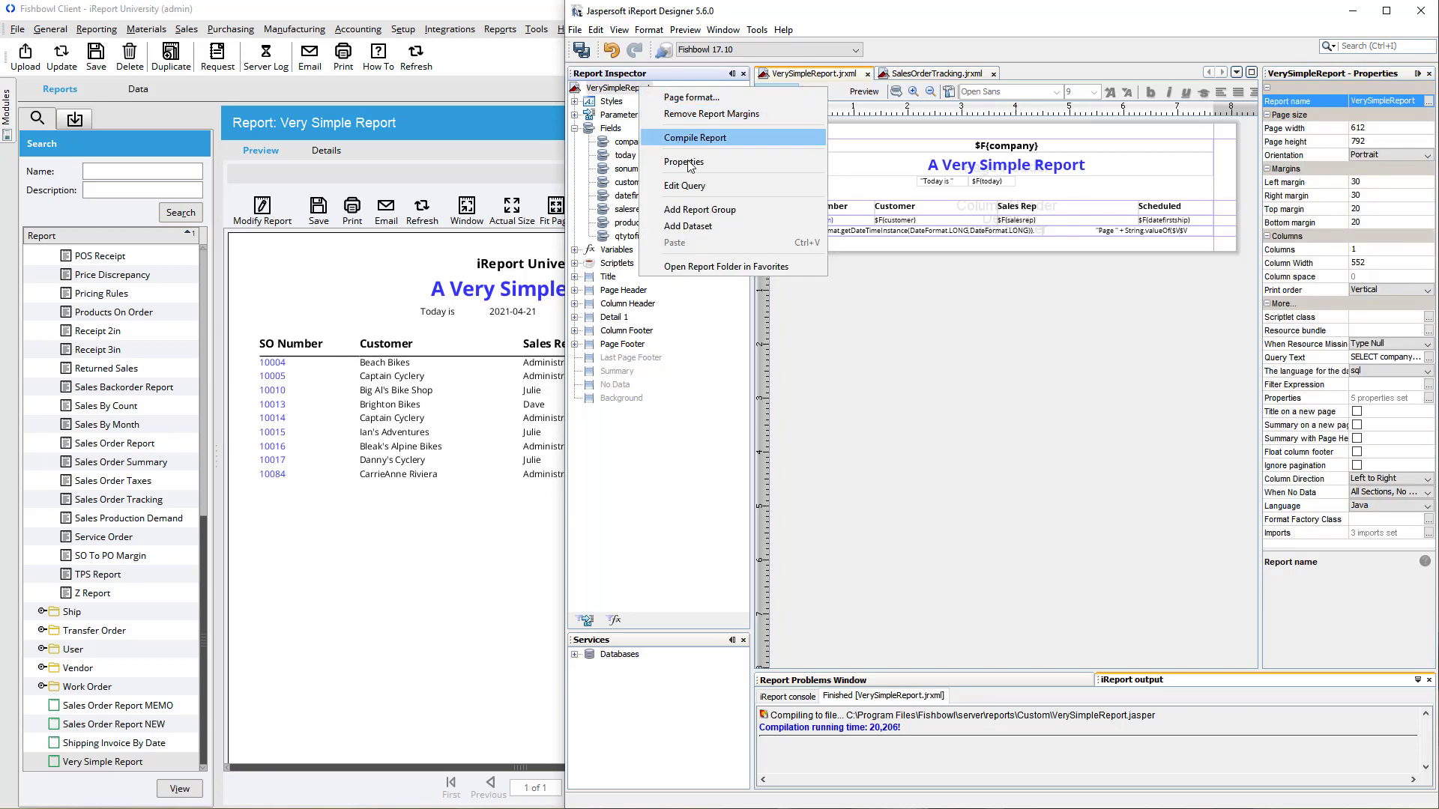
pyautogui.click(714, 211)
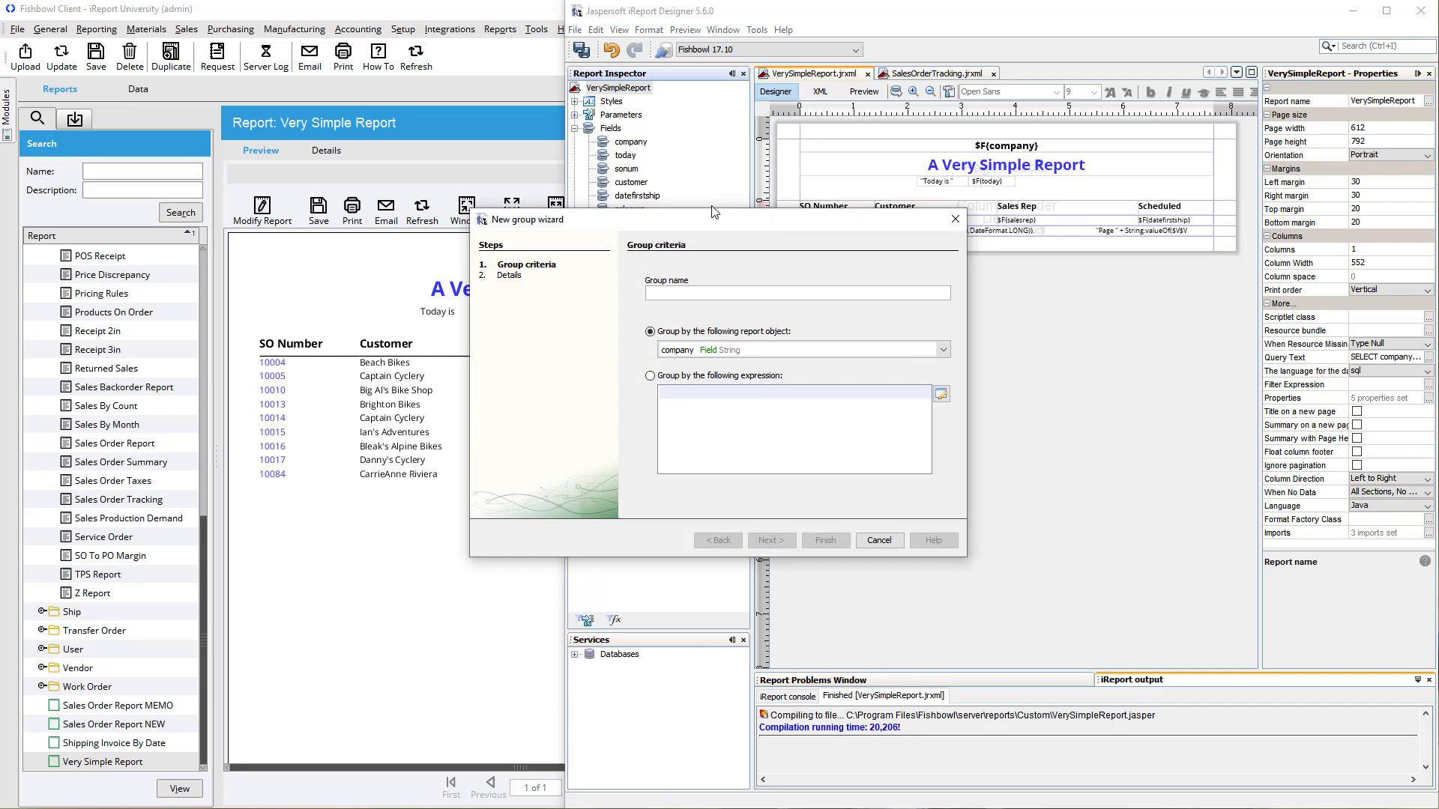
pyautogui.write('SO Num')
pyautogui.click(944, 353)
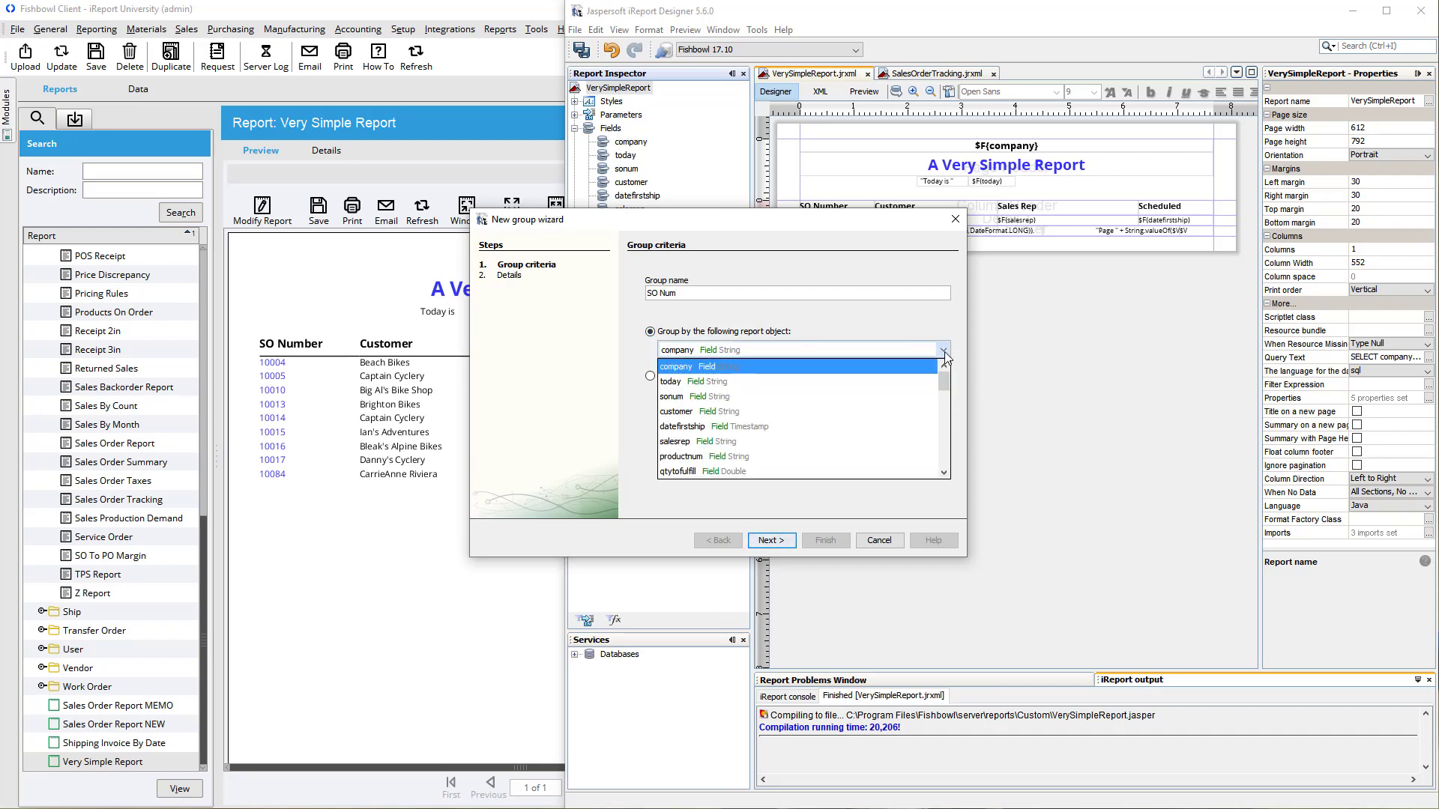
pyautogui.click(802, 396)
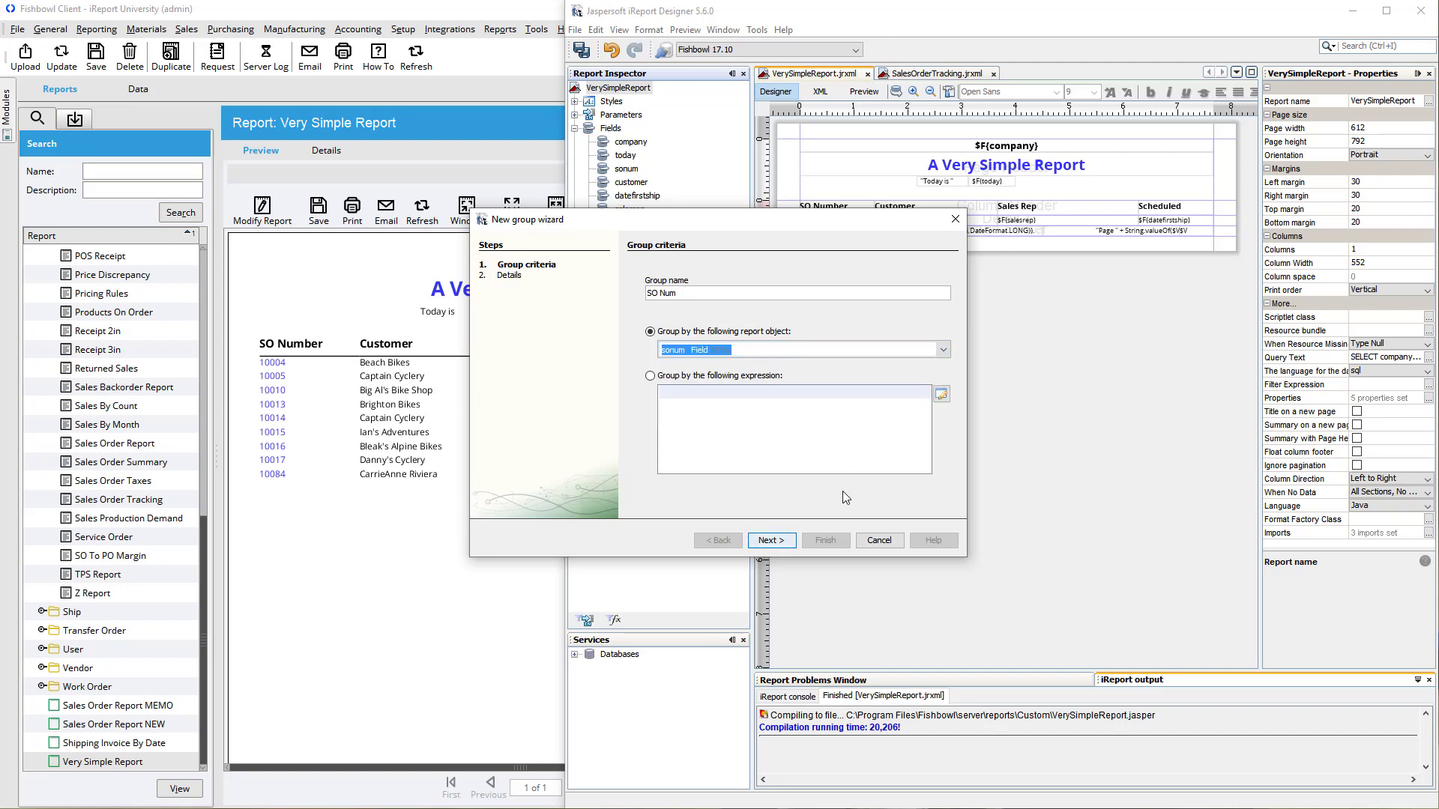
pyautogui.click(776, 542)
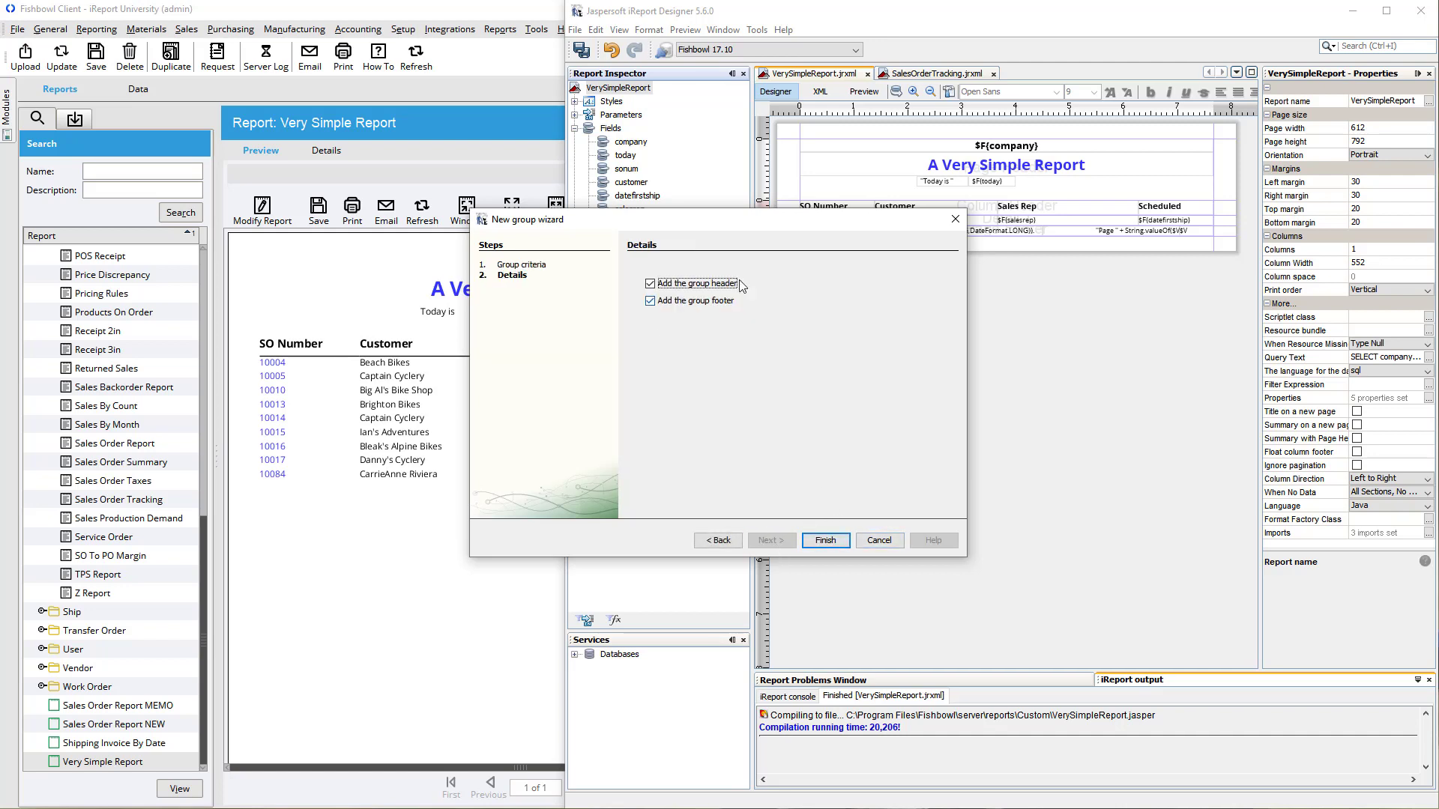
pyautogui.click(825, 540)
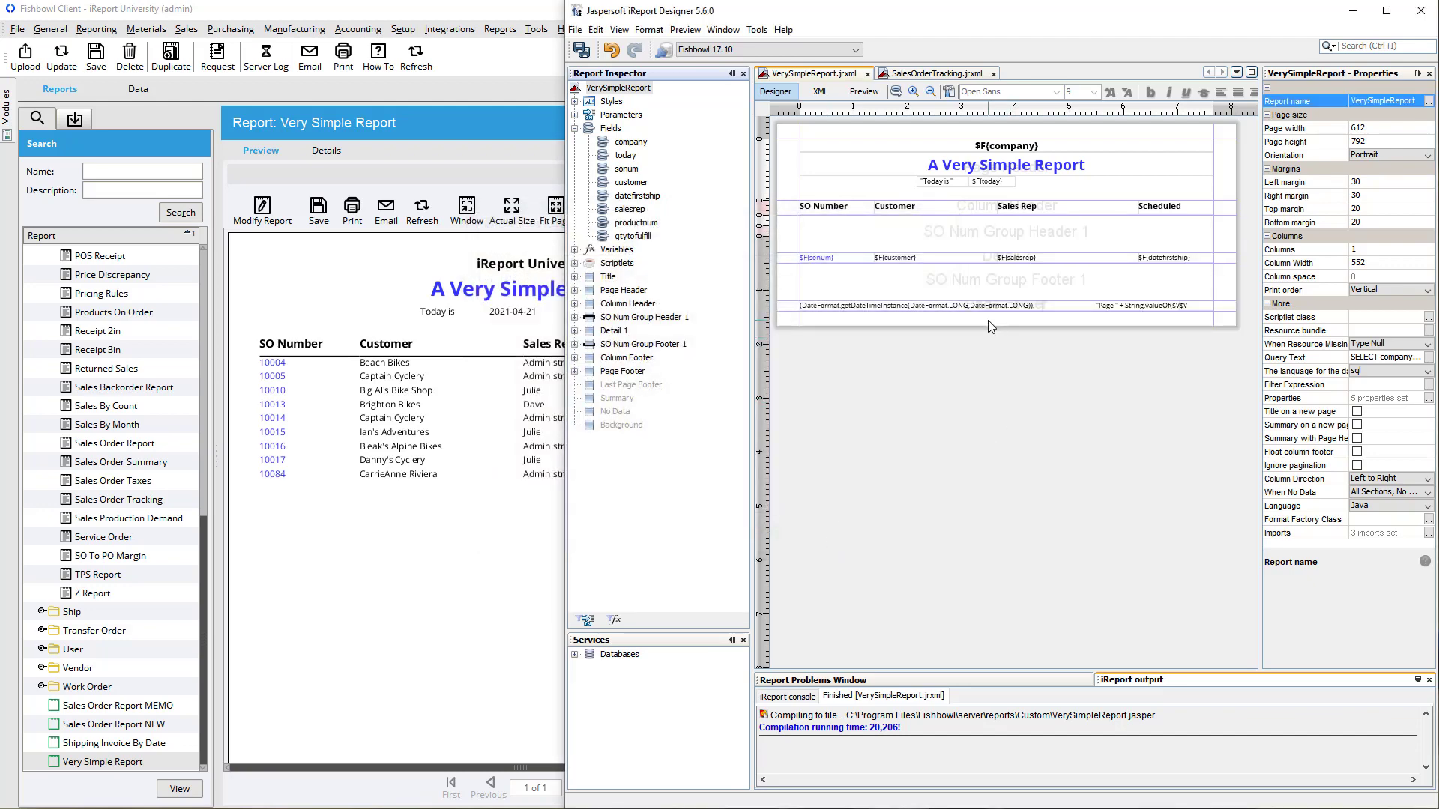
# Move the sonum, customer, salesrep and datefirstship text fields from Detail 1 into the SO Num group header and shrink that band to fit them.
pyautogui.click(830, 258)
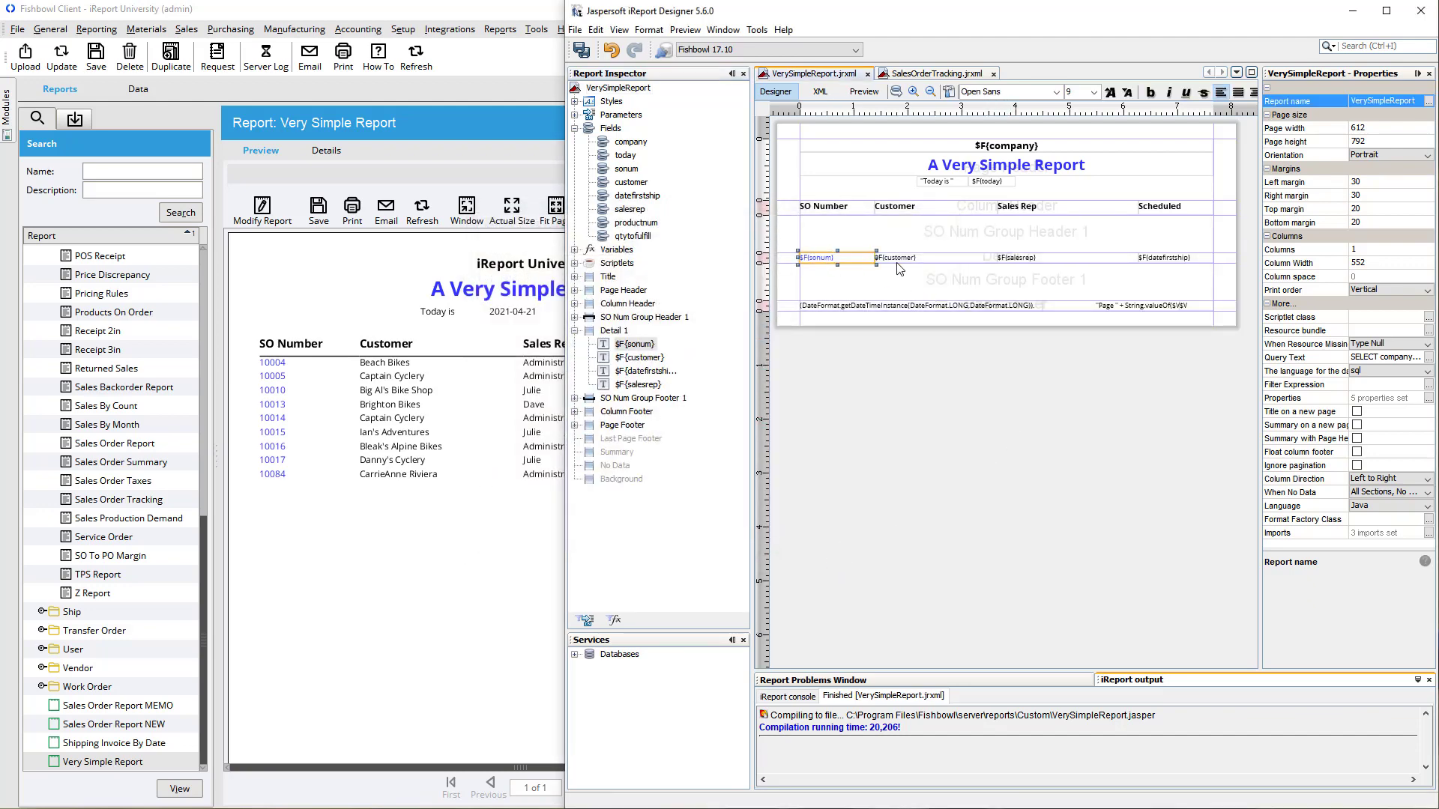
pyautogui.keyDown('shift'); pyautogui.click(910, 259); pyautogui.keyUp('shift')
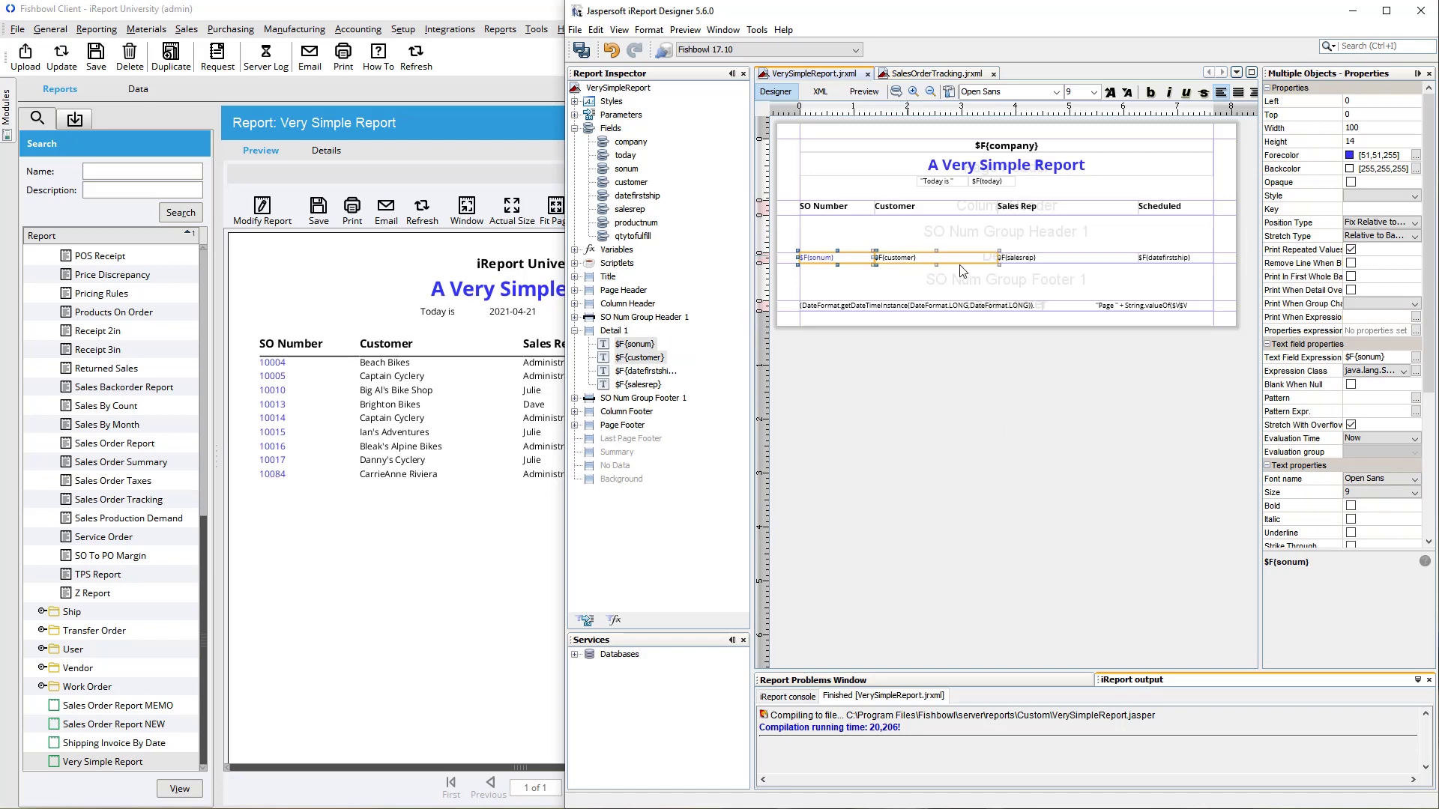
pyautogui.keyDown('shift'); pyautogui.click(1035, 263); pyautogui.keyUp('shift')
pyautogui.keyDown('shift'); pyautogui.click(1152, 256); pyautogui.keyUp('shift')
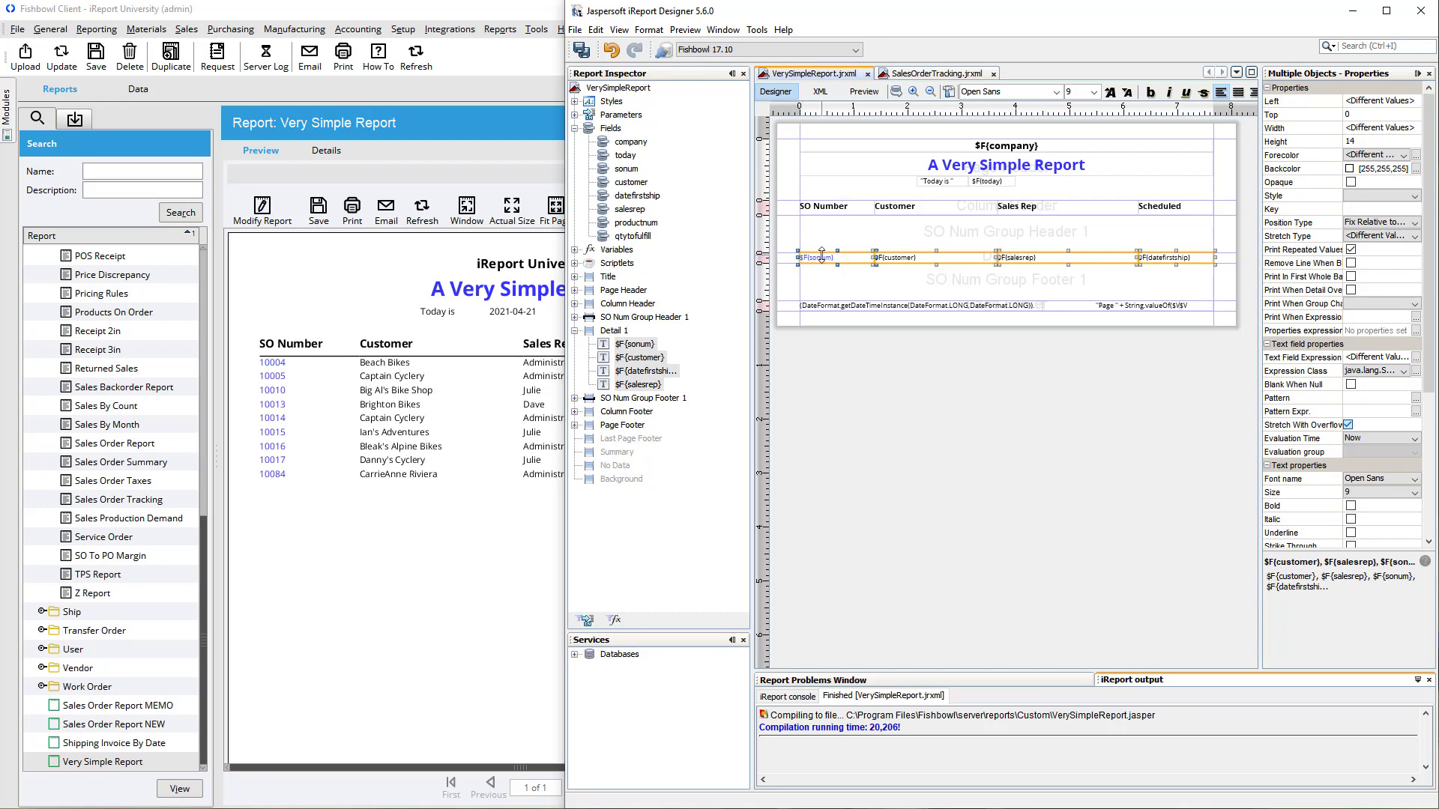
pyautogui.moveTo(849, 259); pyautogui.dragTo(851, 228)
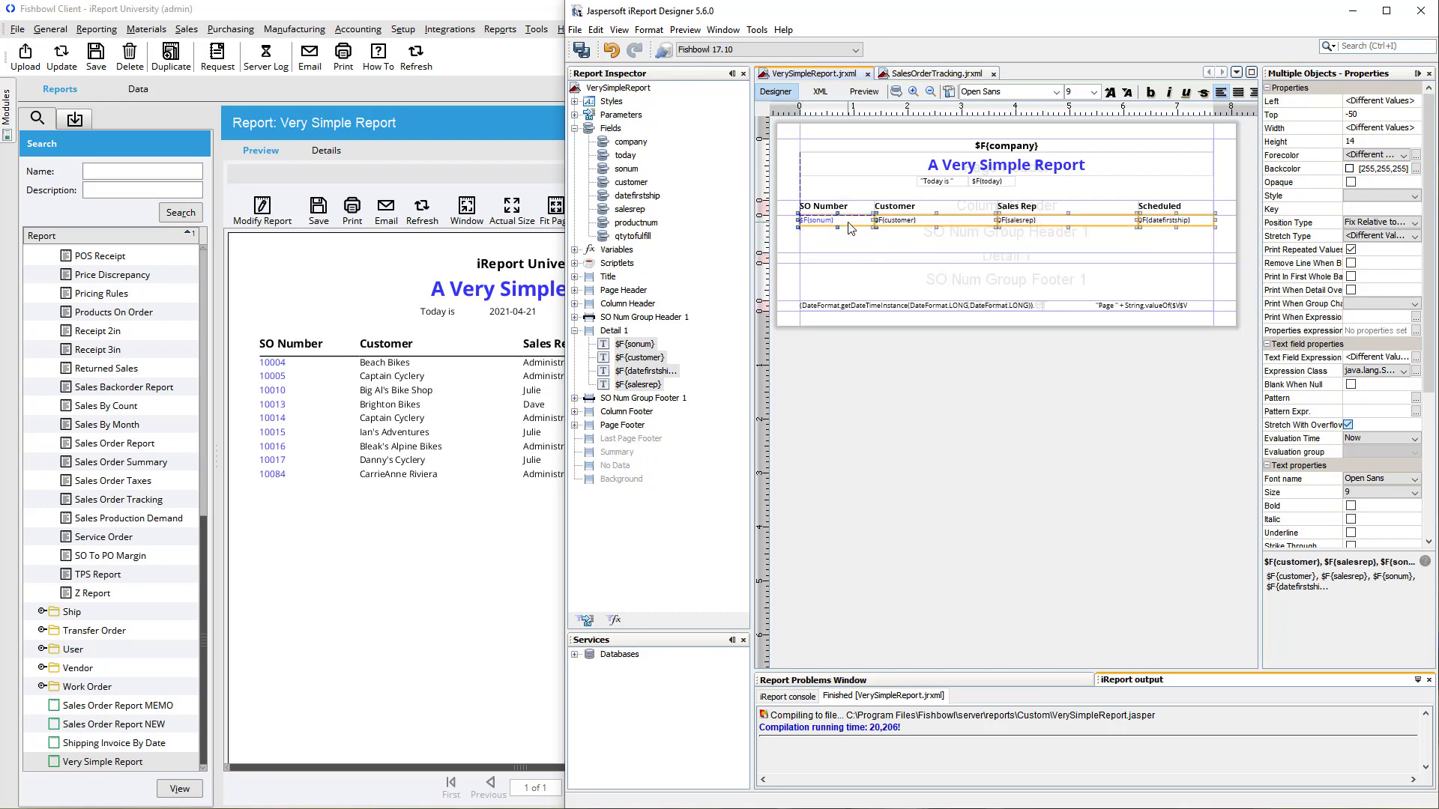
pyautogui.doubleClick(813, 253)
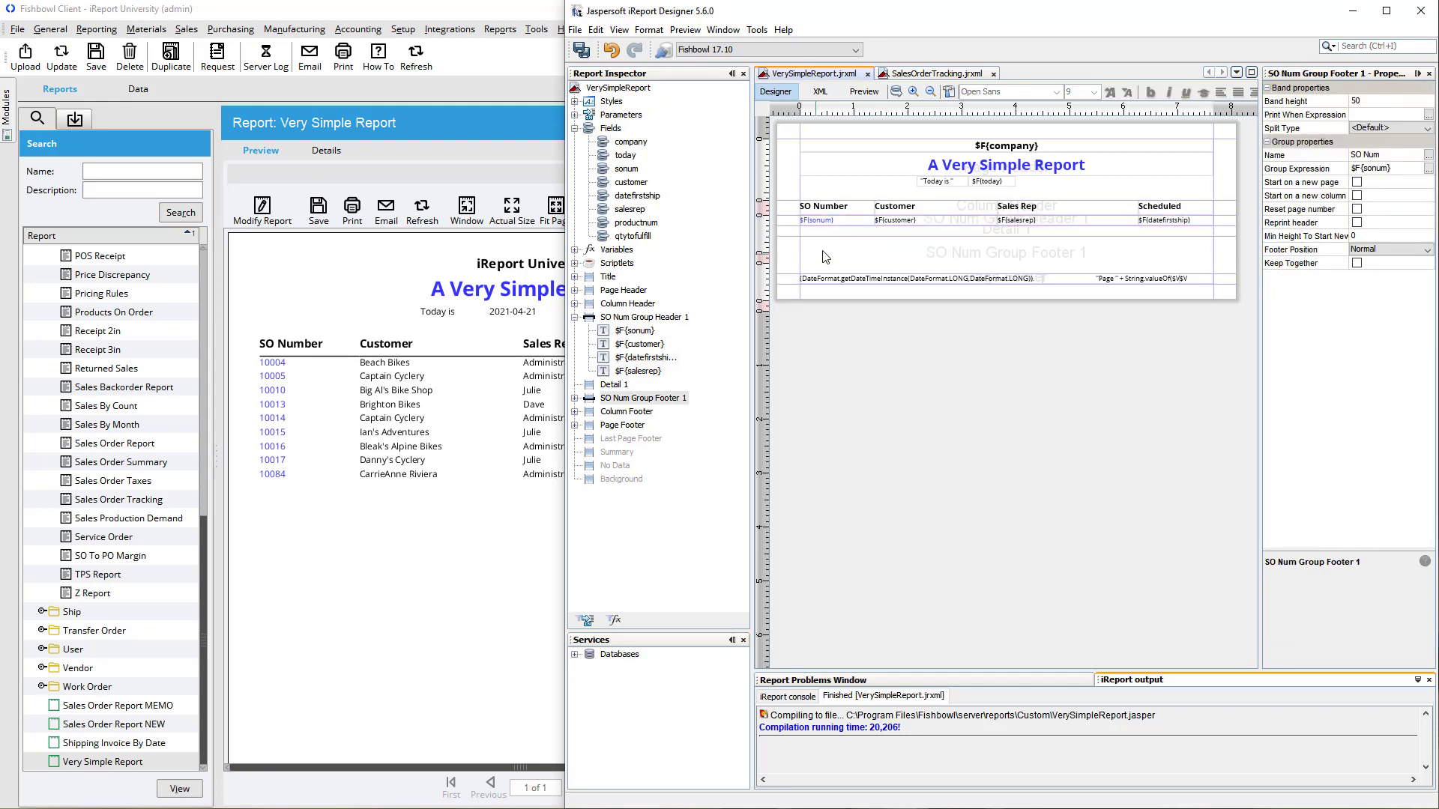
# Place a copy of the group header's customer text field in the Detail 1 band, just below the original at left 86.
pyautogui.click(847, 224)
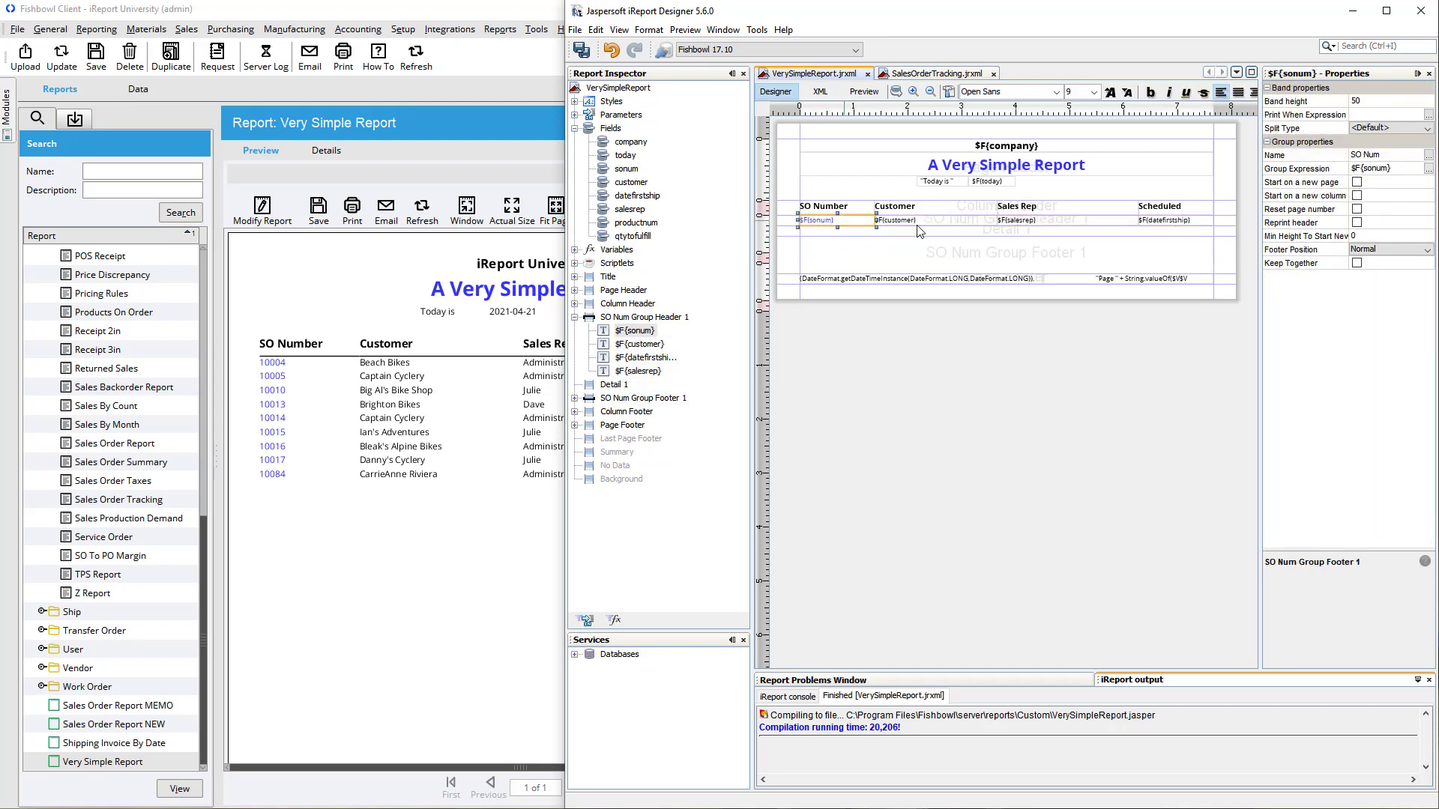
pyautogui.click(918, 225)
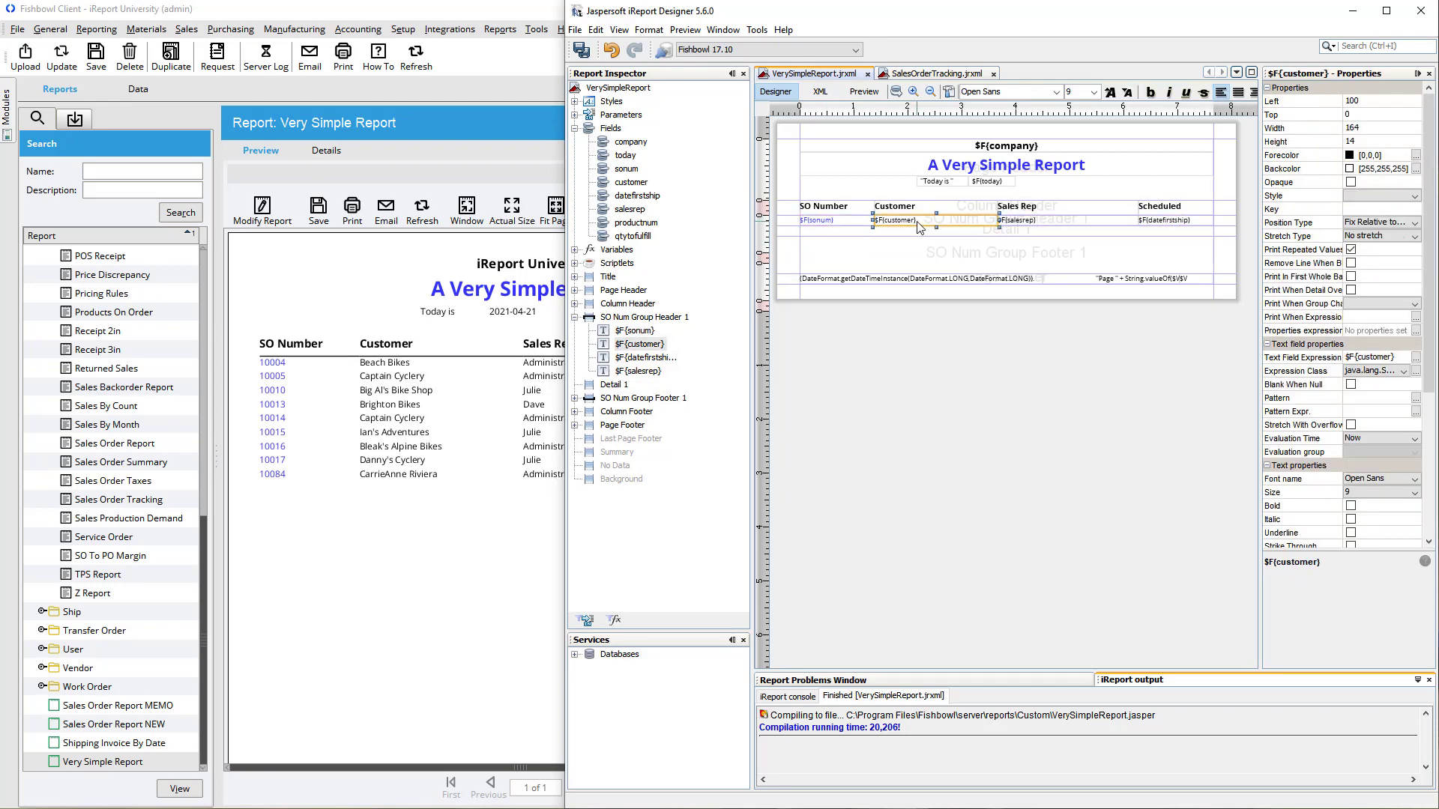
pyautogui.moveTo(921, 228); pyautogui.dragTo(893, 235)
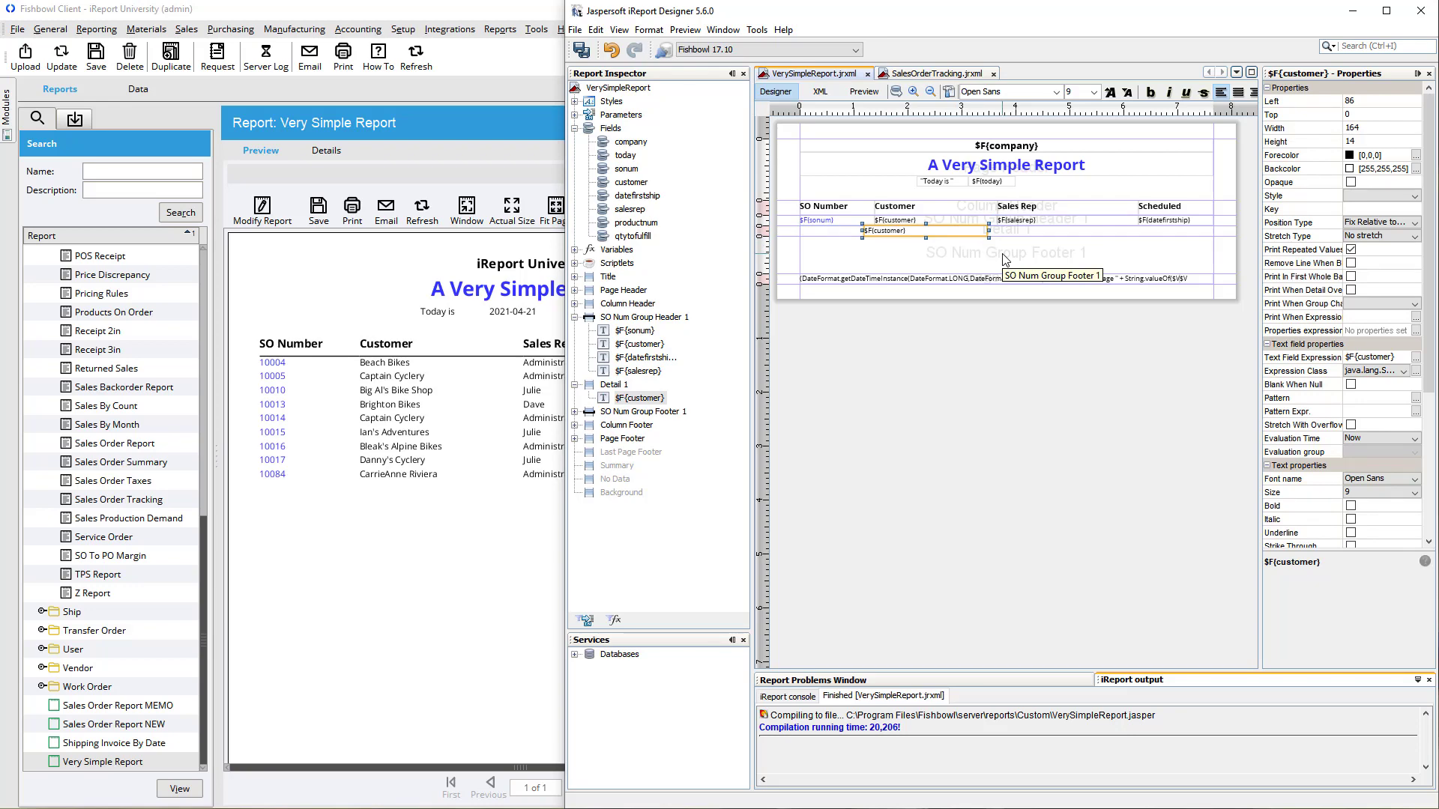
# Paste a second customer text field into Detail 1, place it under Sales Rep at left 264 and narrow it to width 80.
pyautogui.hotkey('ctrl', 'v')
pyautogui.click(967, 246)
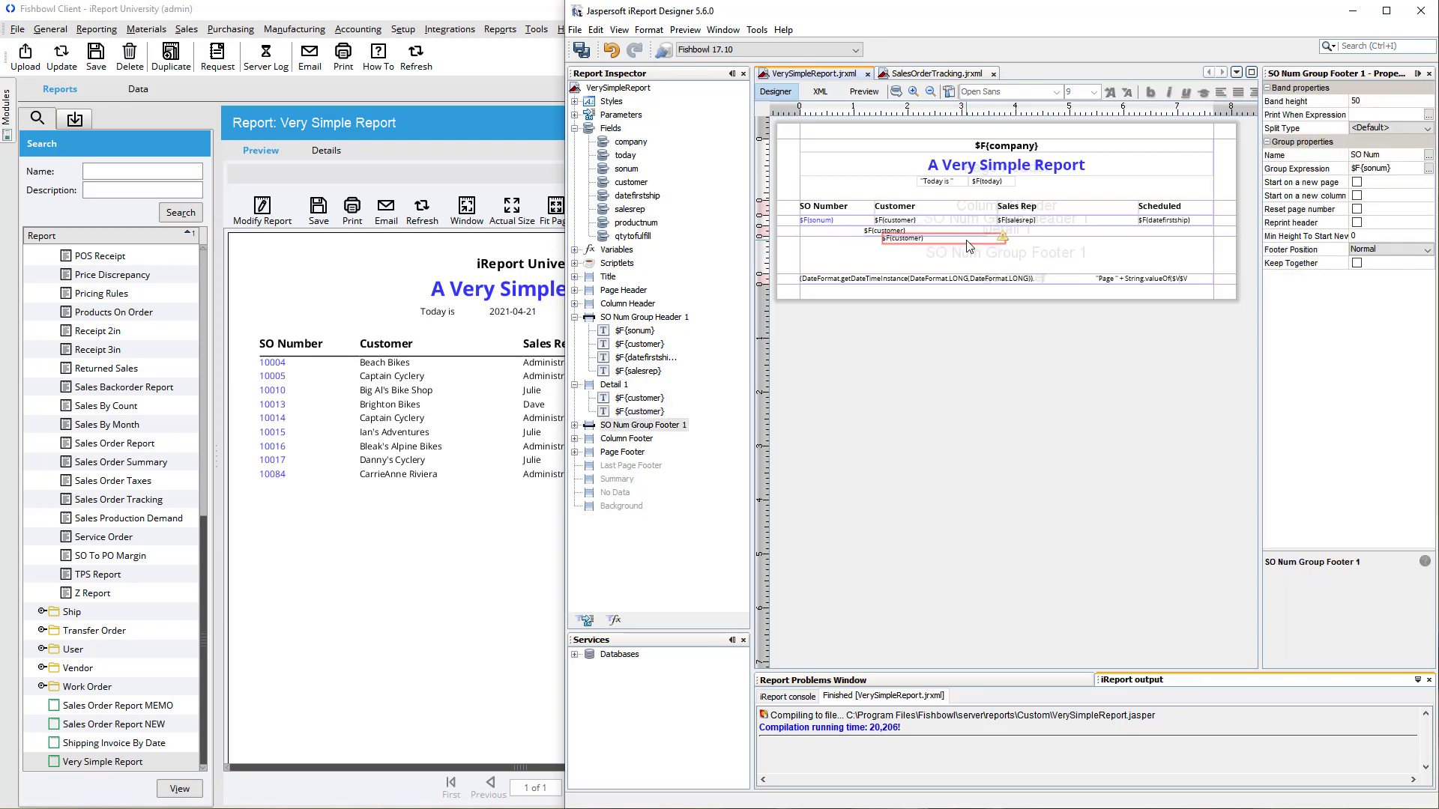
pyautogui.moveTo(960, 238); pyautogui.dragTo(1100, 237)
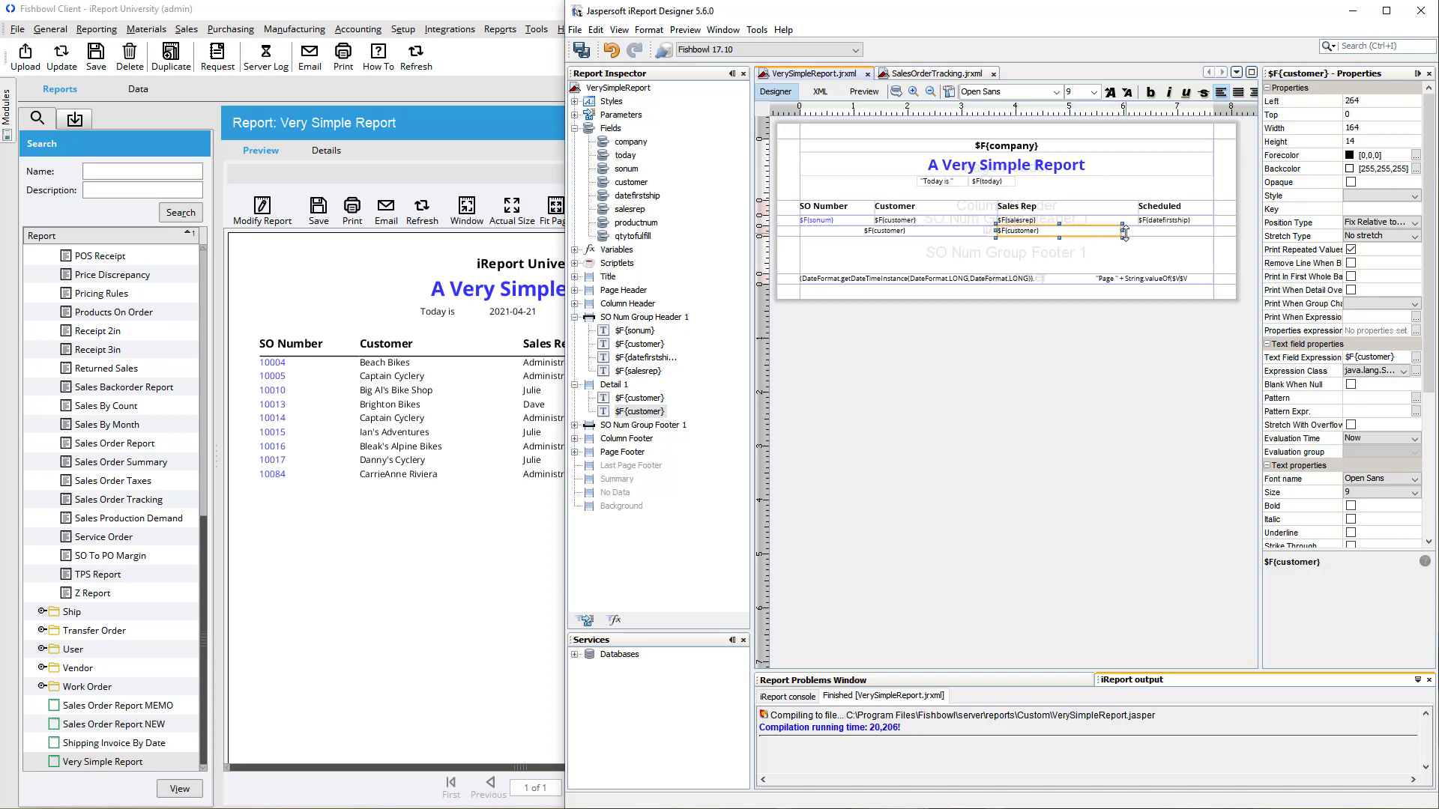
pyautogui.moveTo(1114, 233); pyautogui.dragTo(1059, 233)
# Change the expression of the customer copy under the Customer column in Detail 1 to $F{productnum}.
pyautogui.click(944, 233)
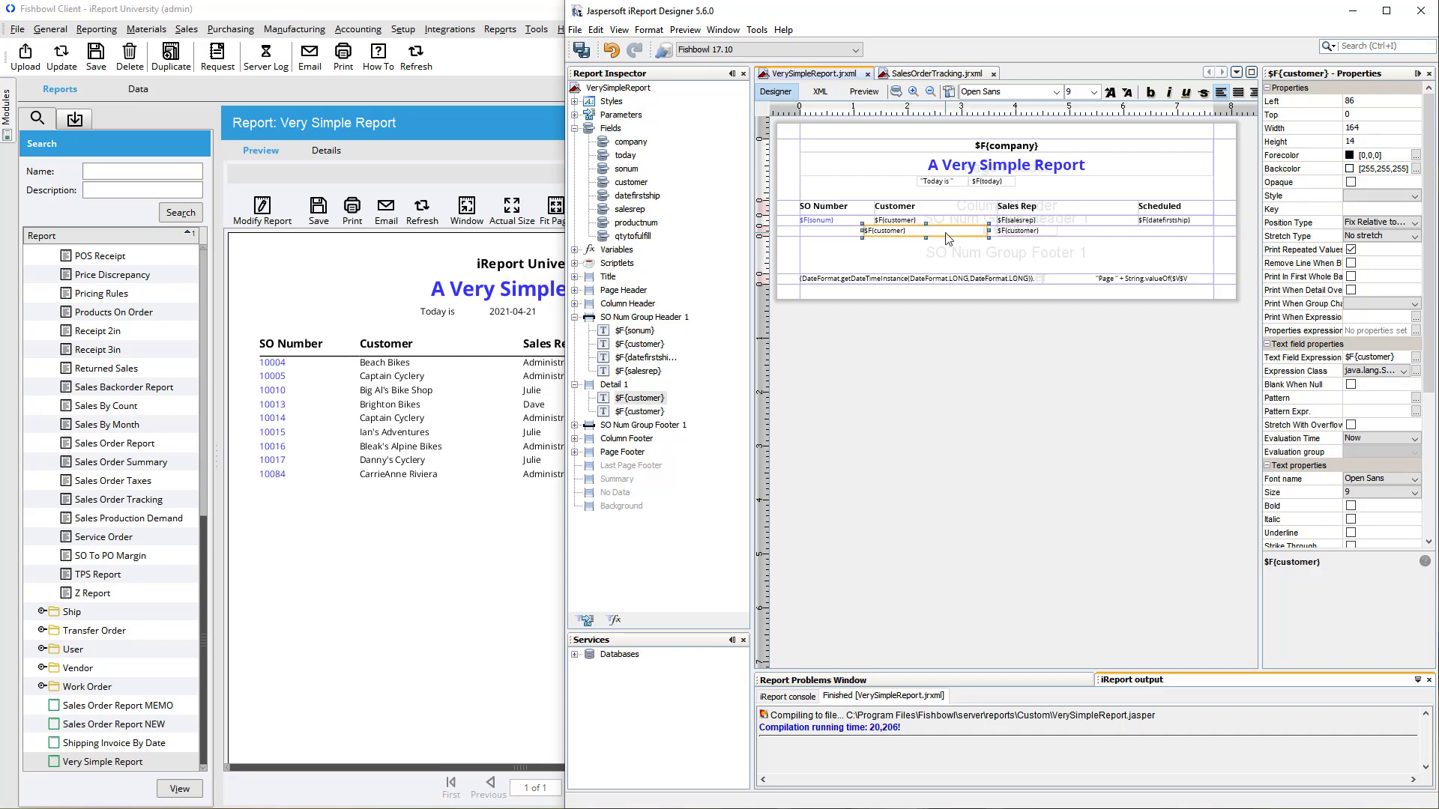
pyautogui.doubleClick(893, 237)
pyautogui.doubleClick(887, 228)
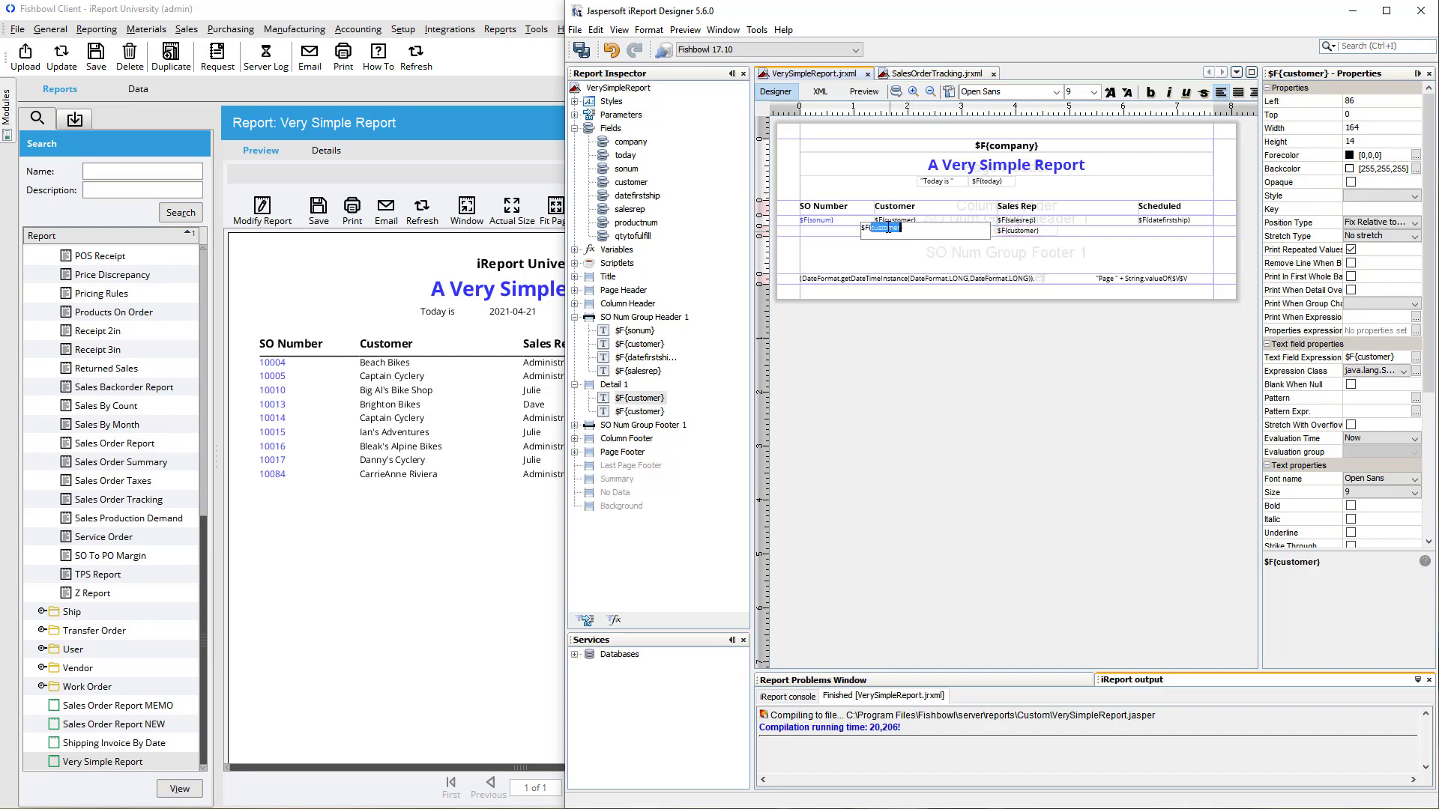
pyautogui.write('productnum')
pyautogui.press('Return')
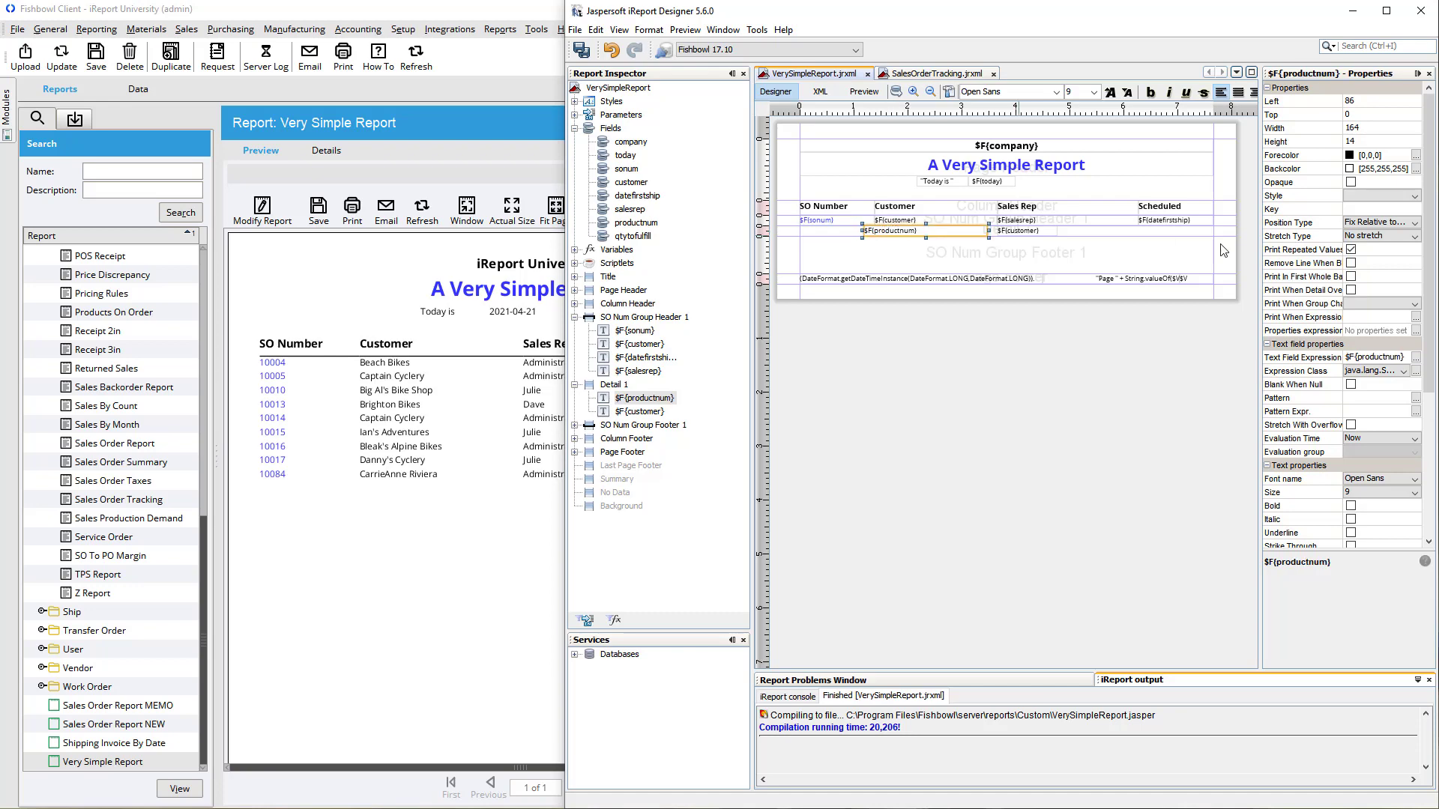
# Replace the whole expression of that text field with the productnum field chosen in the Text Field Expression editor.
pyautogui.click(1416, 359)
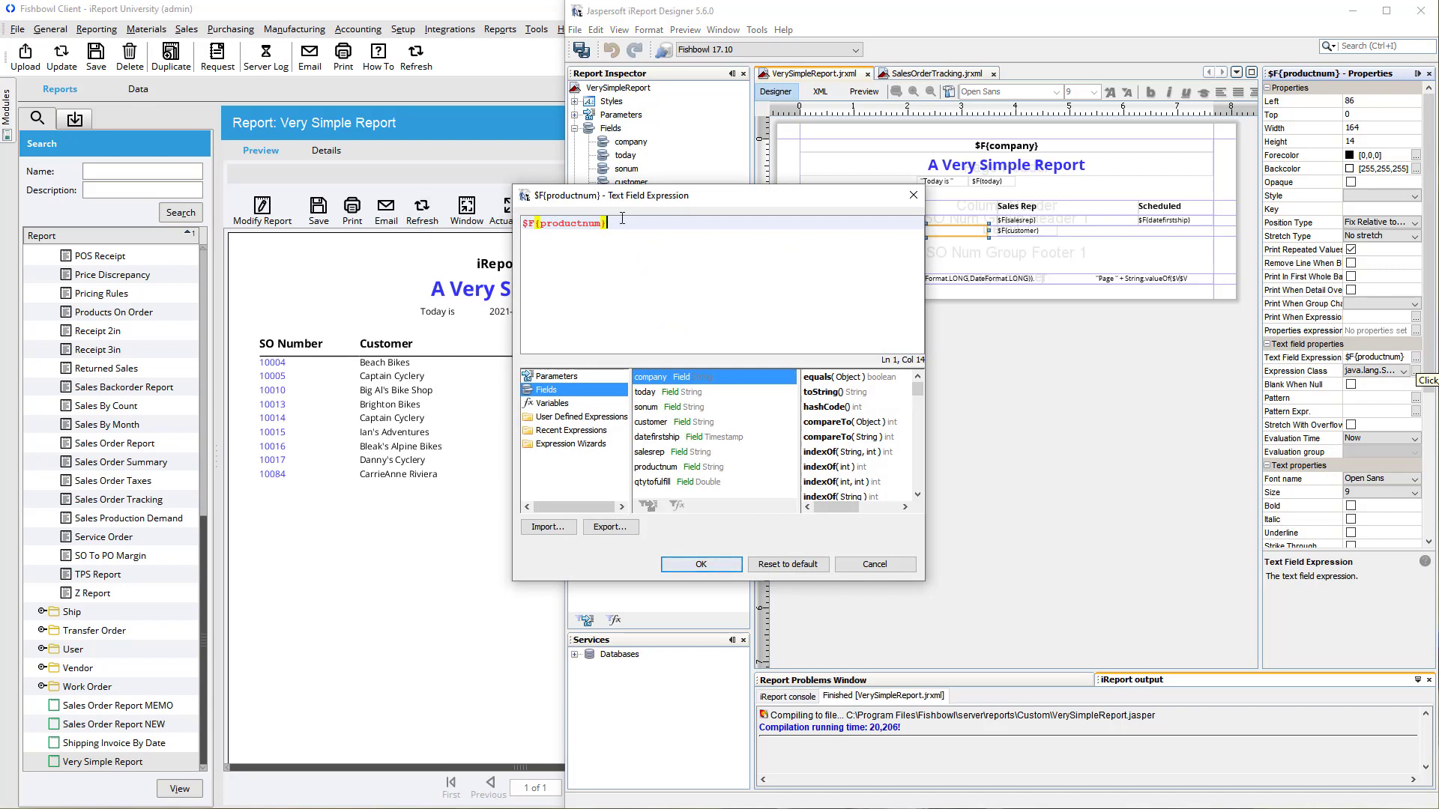
pyautogui.moveTo(622, 218); pyautogui.dragTo(420, 214)
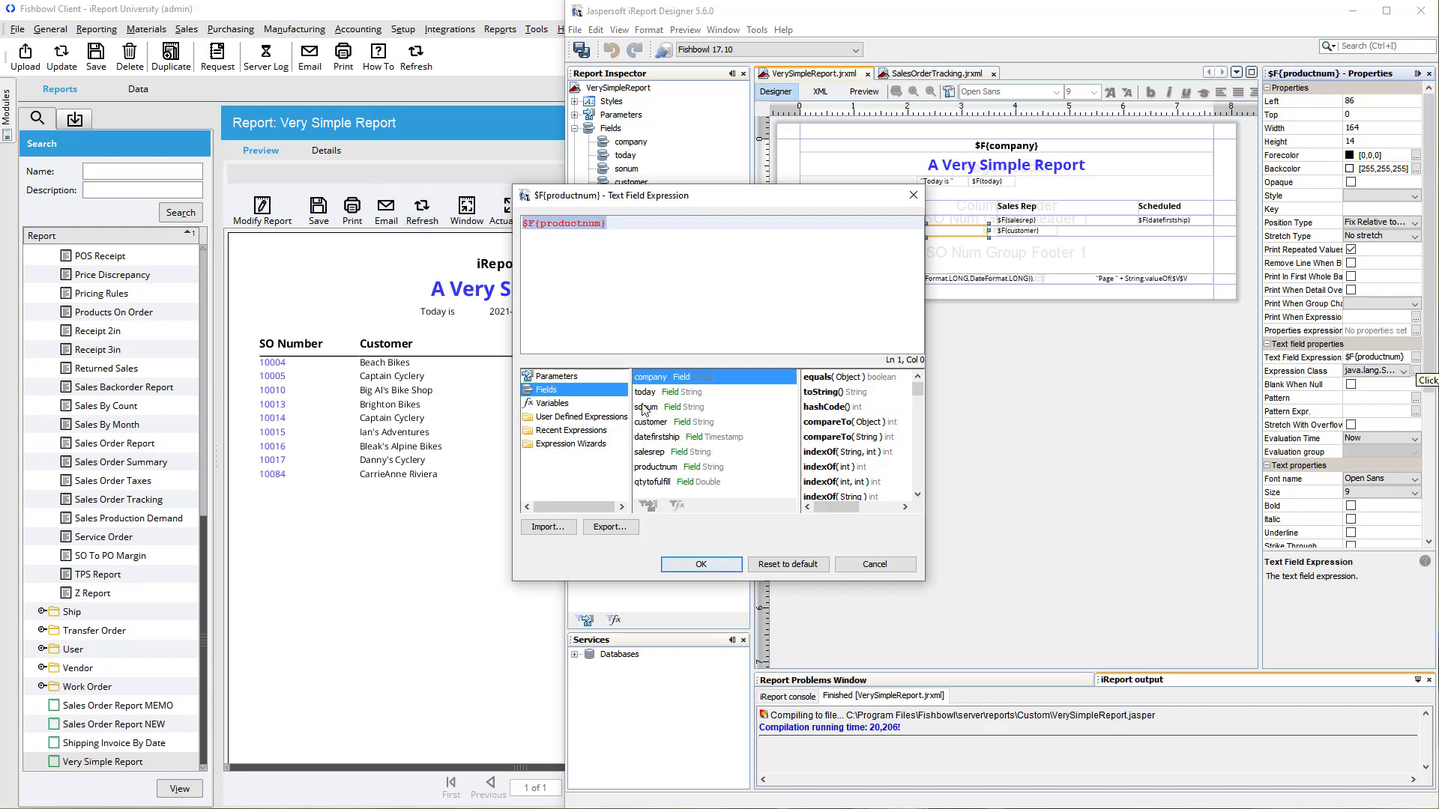
pyautogui.doubleClick(649, 467)
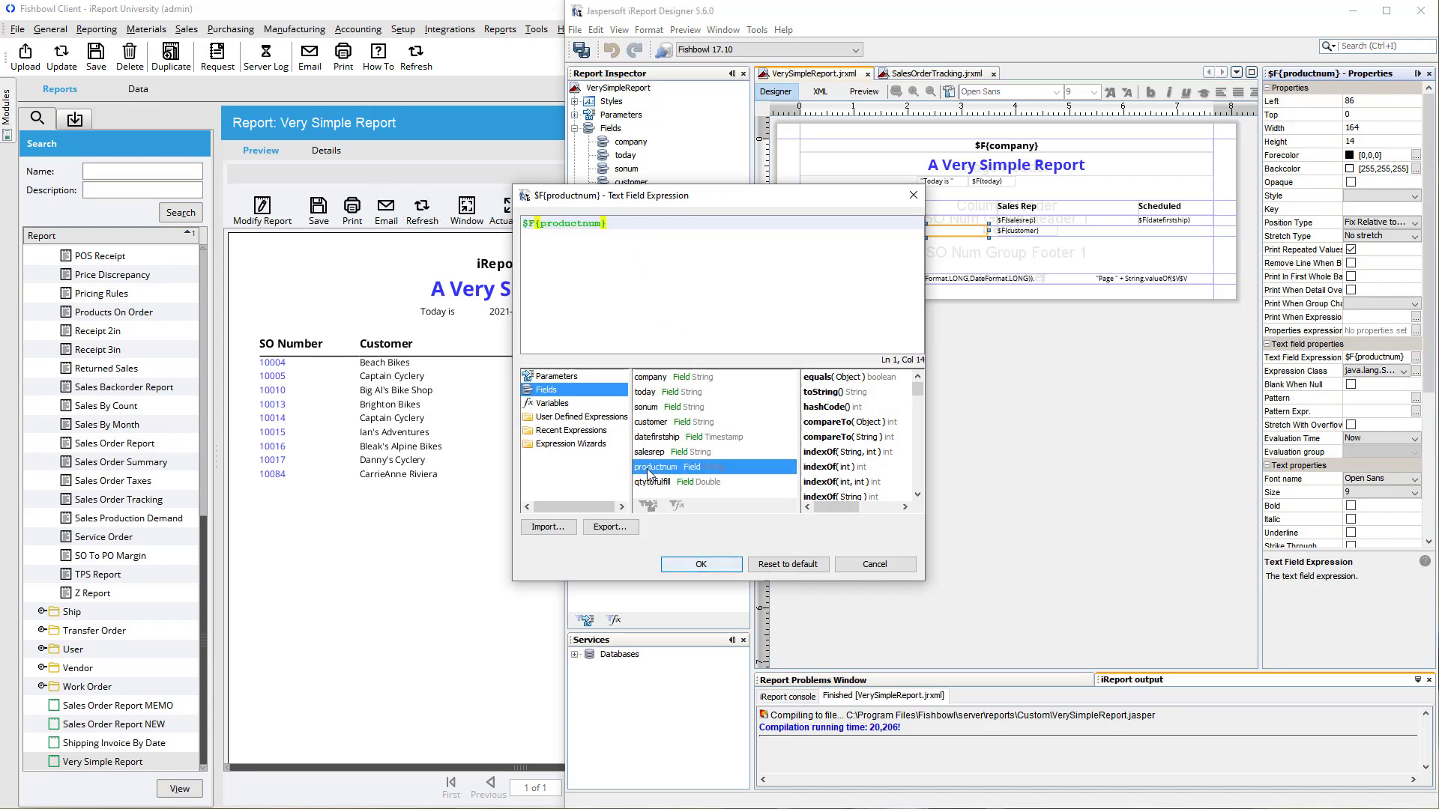
pyautogui.click(702, 565)
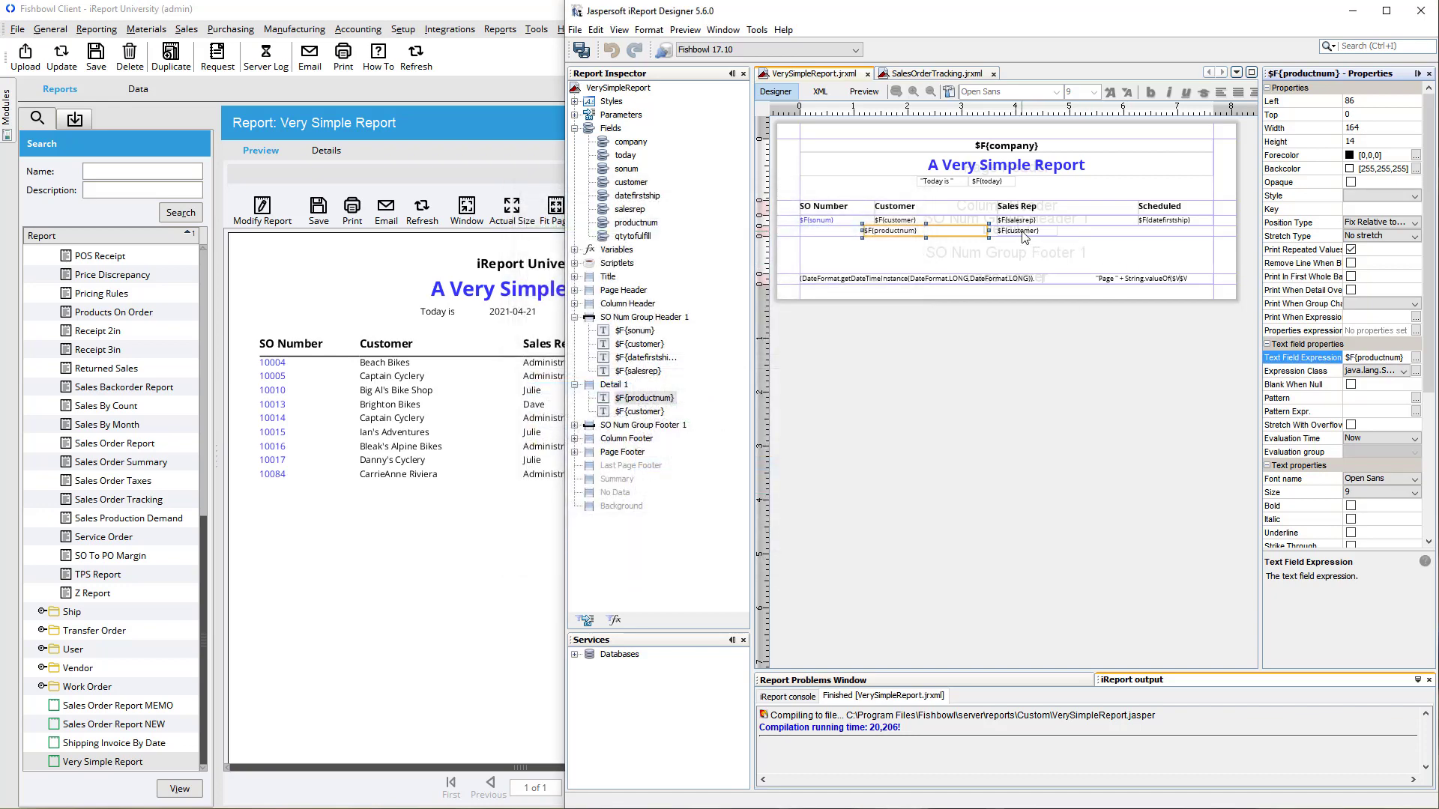
# Change the expression of the remaining customer copy under Sales Rep in Detail 1 to $F{qtytofulfill}.
pyautogui.doubleClick(1022, 232)
pyautogui.doubleClick(1022, 229)
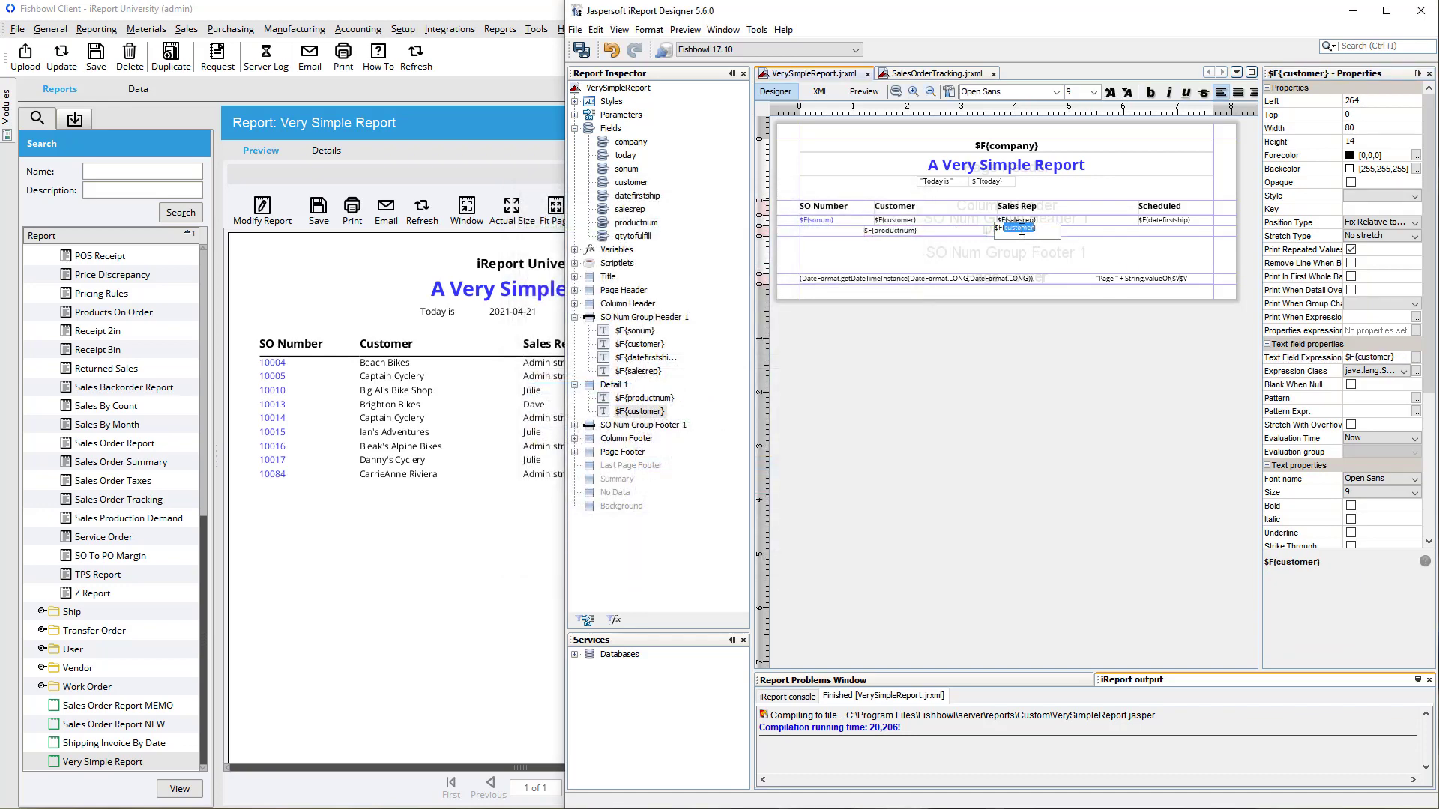
pyautogui.write('c')
pyautogui.press('Return')
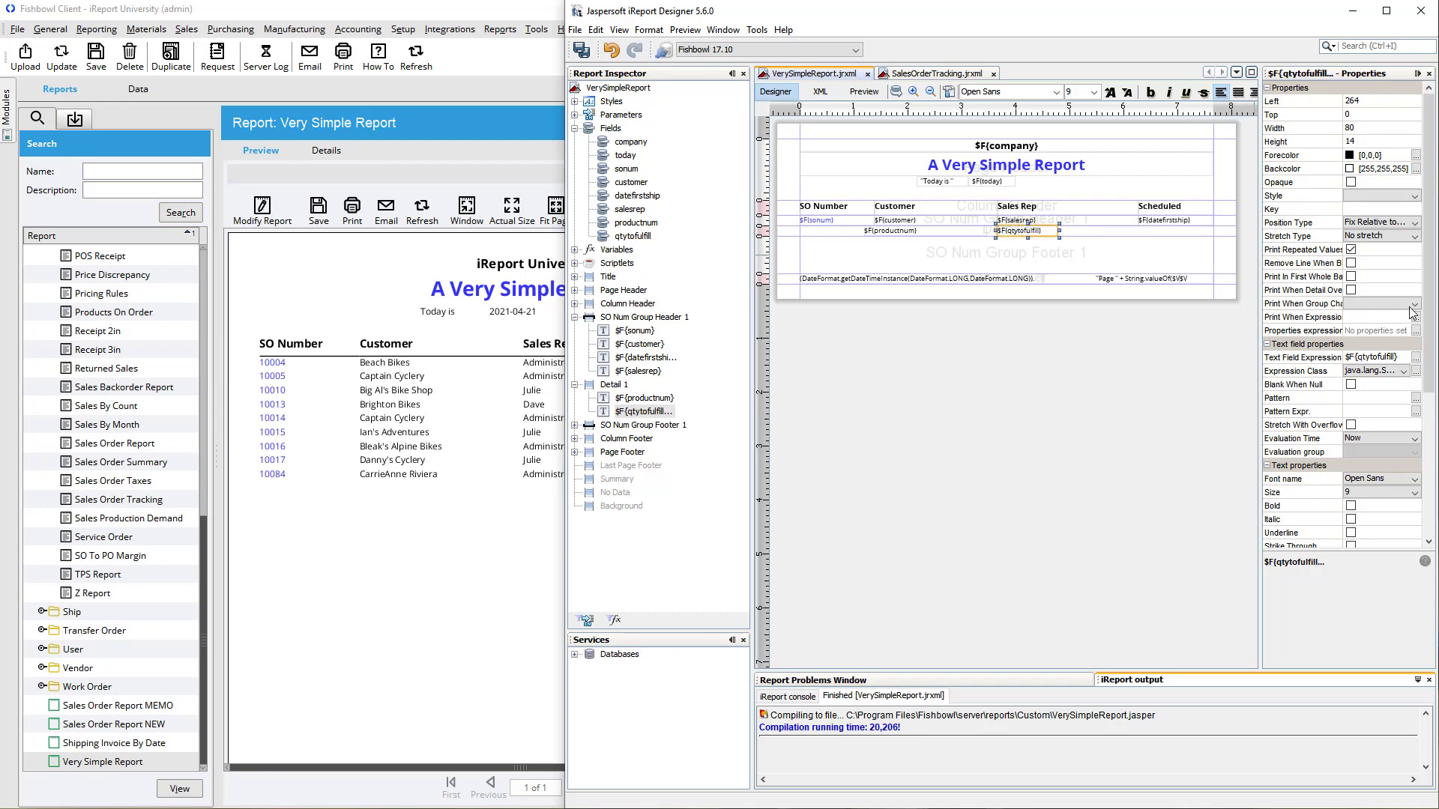
# Set the pattern expression of the qtytofulfill text field to the variable $V{QtyDecimal}.
pyautogui.click(1416, 411)
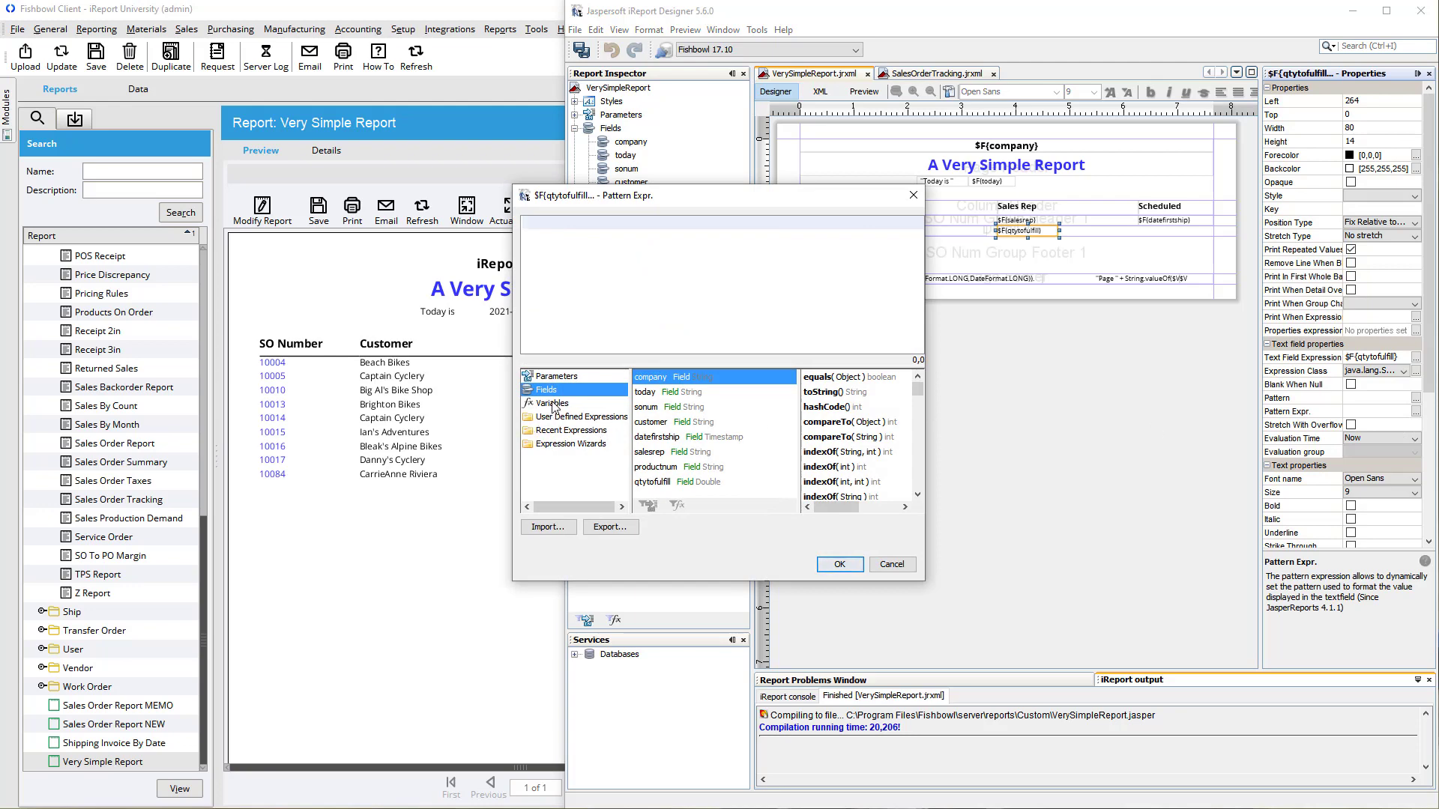
pyautogui.click(553, 403)
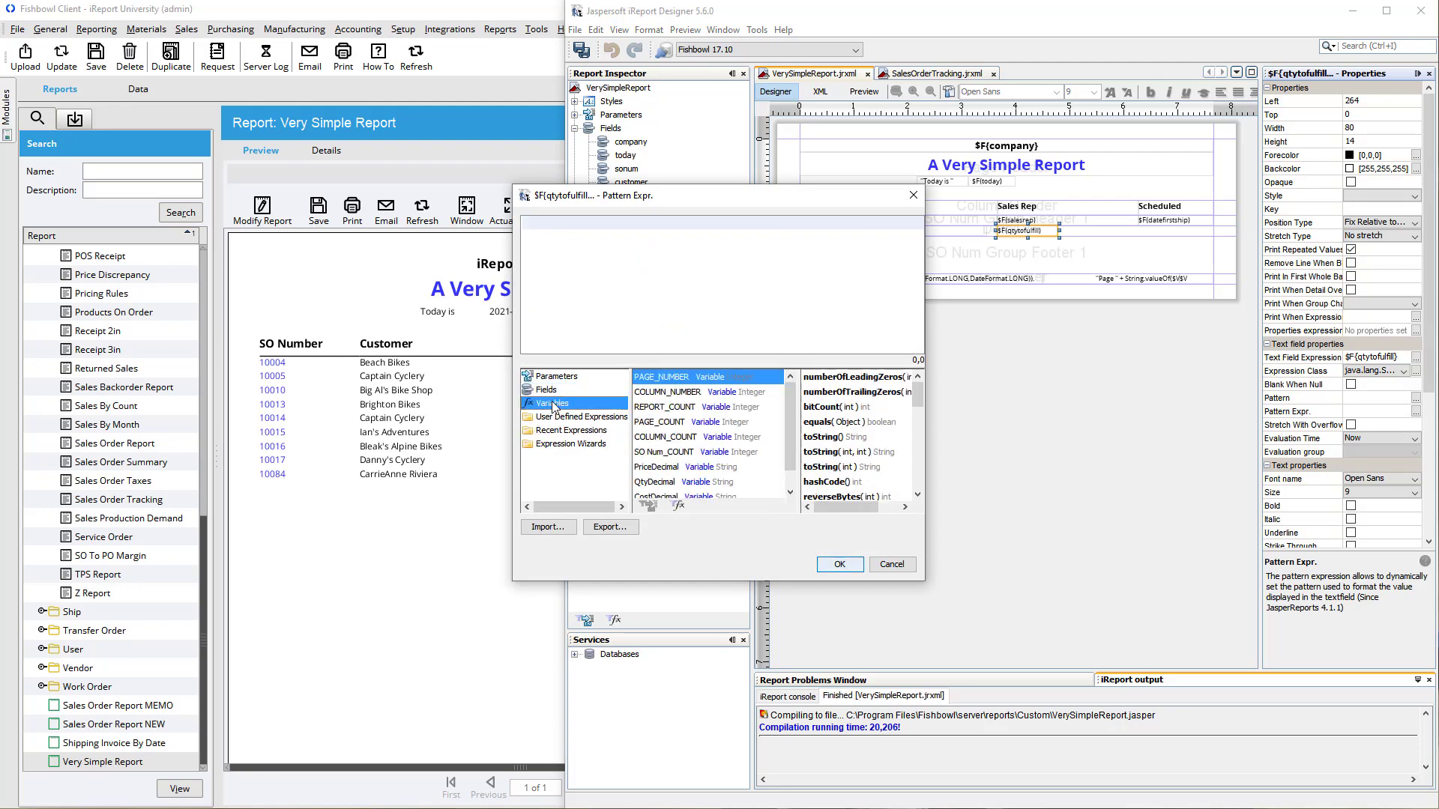
pyautogui.click(668, 485)
pyautogui.doubleClick(667, 484)
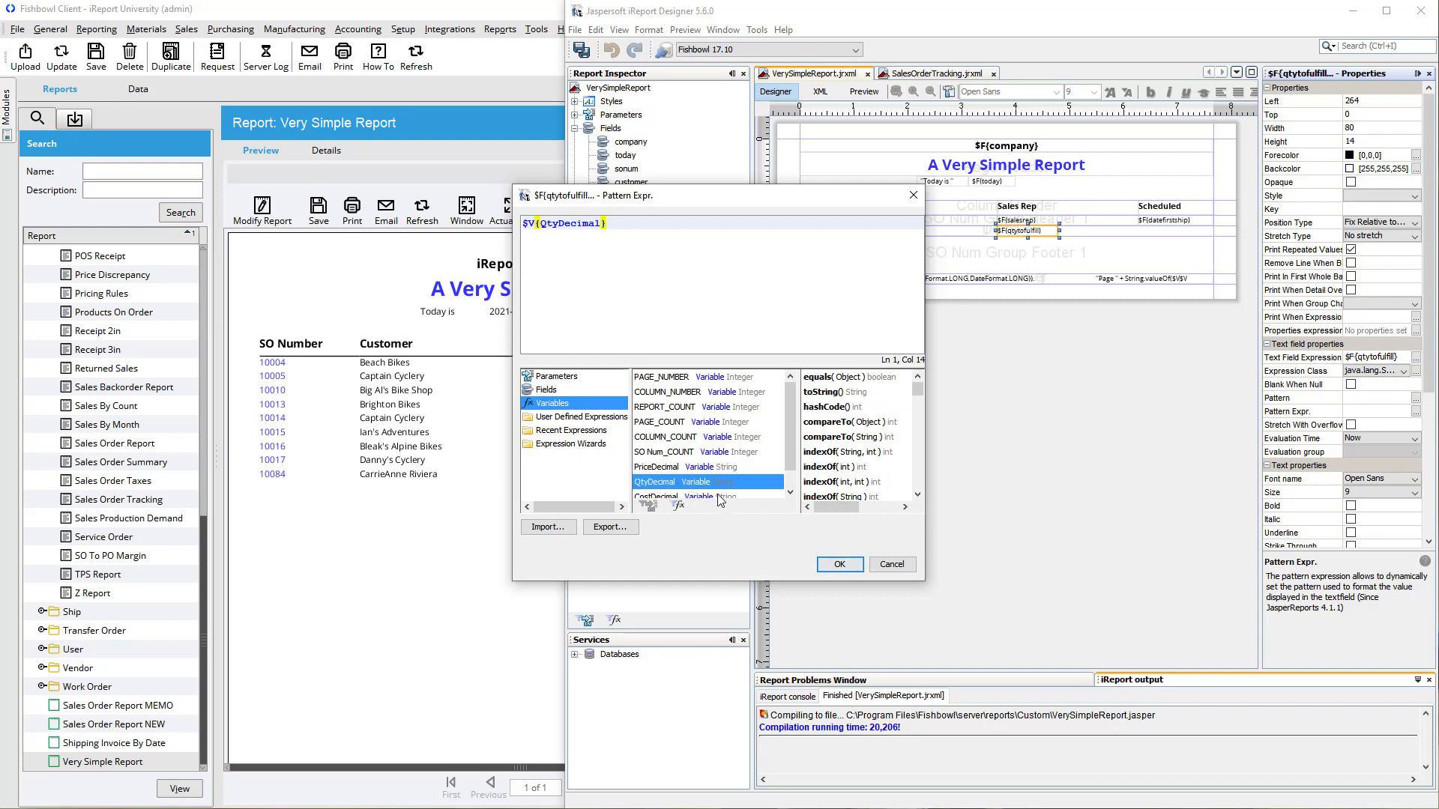
pyautogui.click(836, 565)
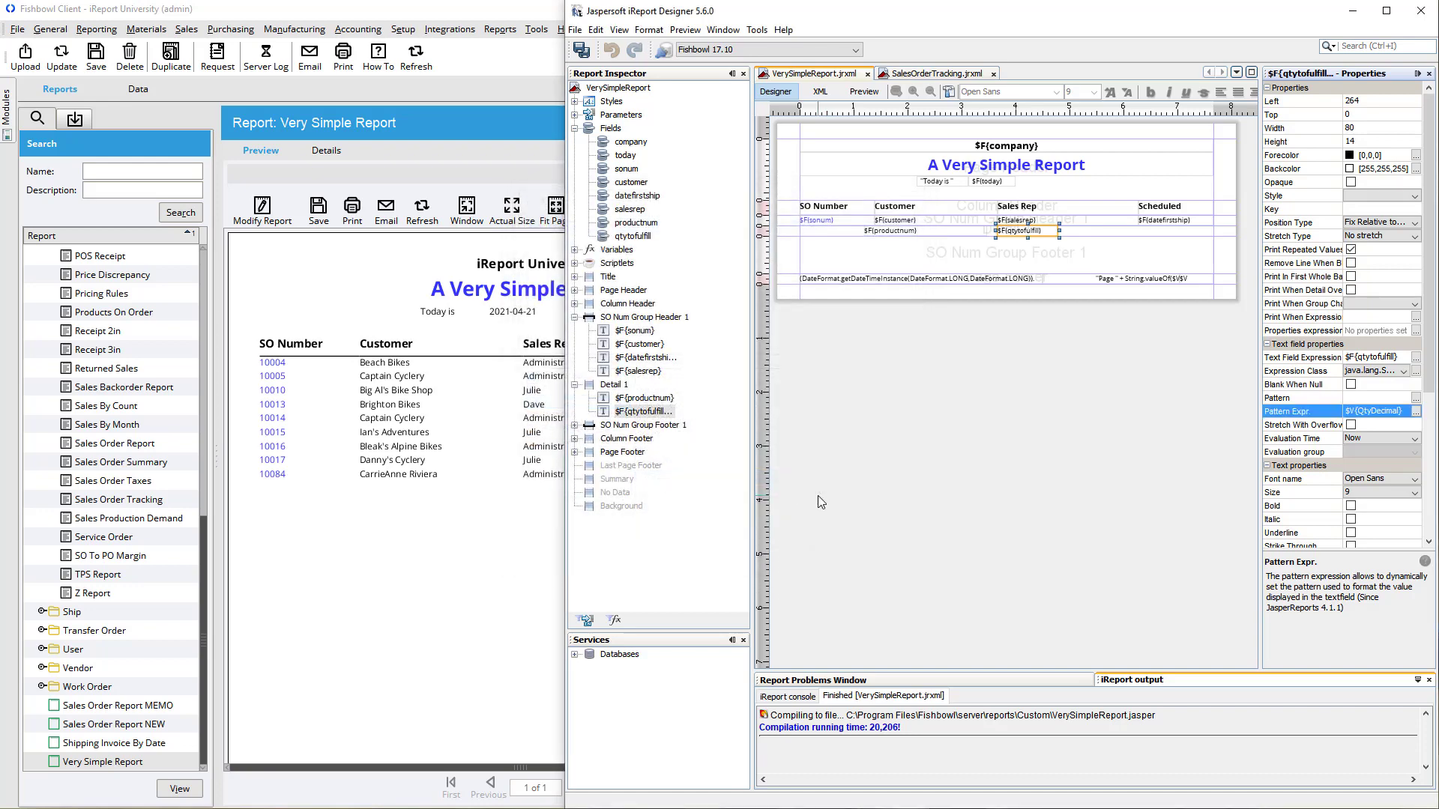
# Examine the properties of the QtyDecimal variable, and collapse the report's variable list again.
pyautogui.click(575, 249)
pyautogui.click(642, 360)
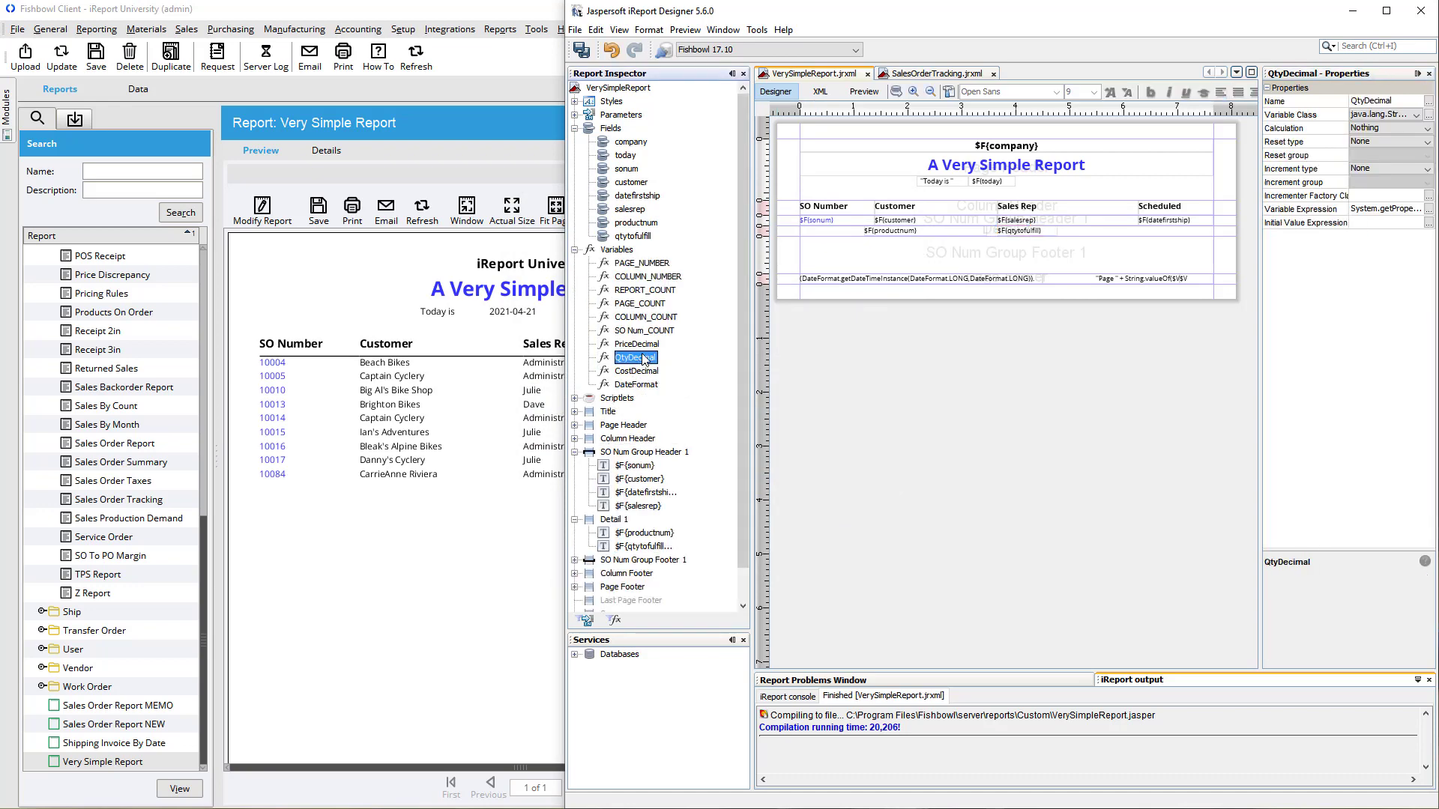
pyautogui.click(575, 249)
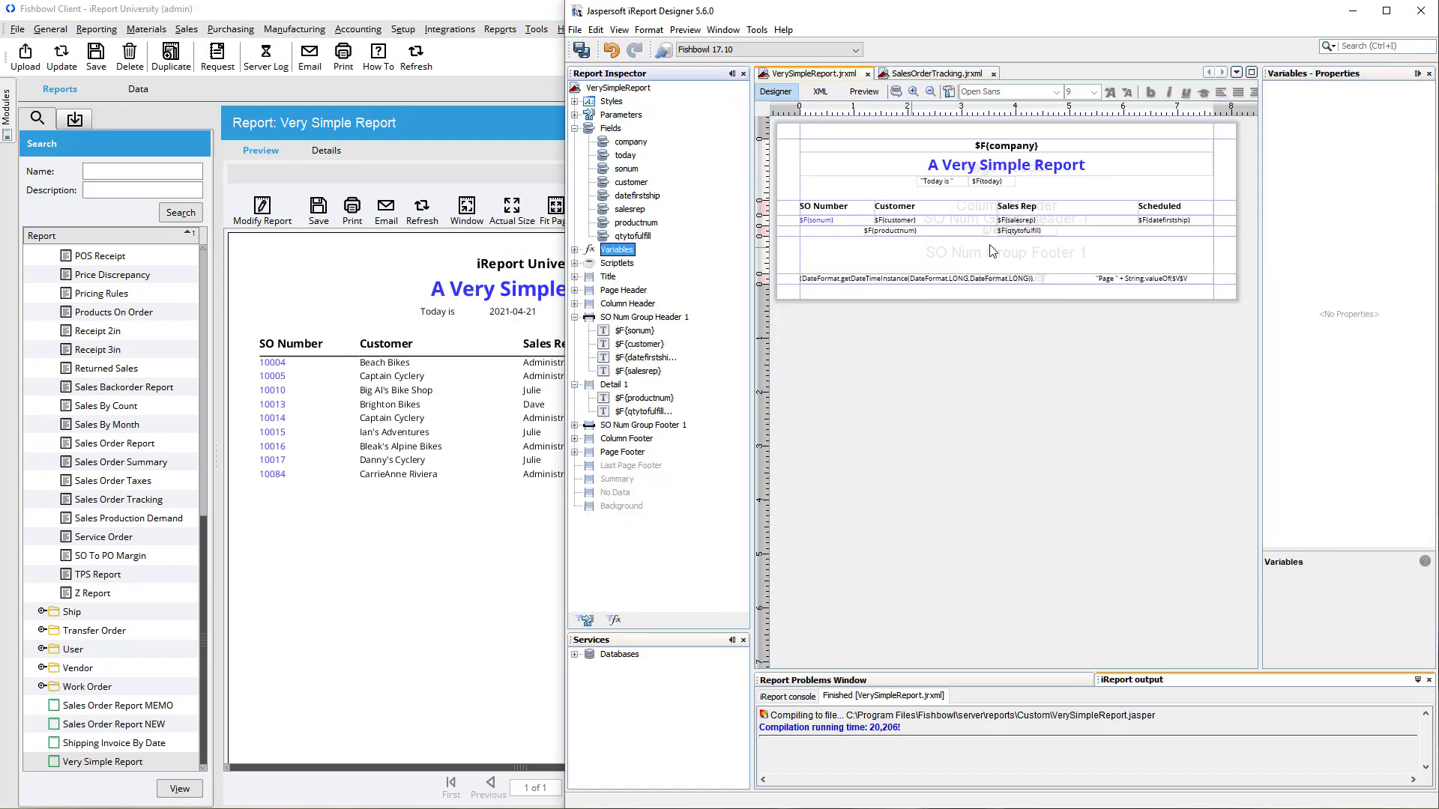
# Shrink the SO Num Group Footer 1 band up toward the detail row and compile the report.
pyautogui.click(1031, 233)
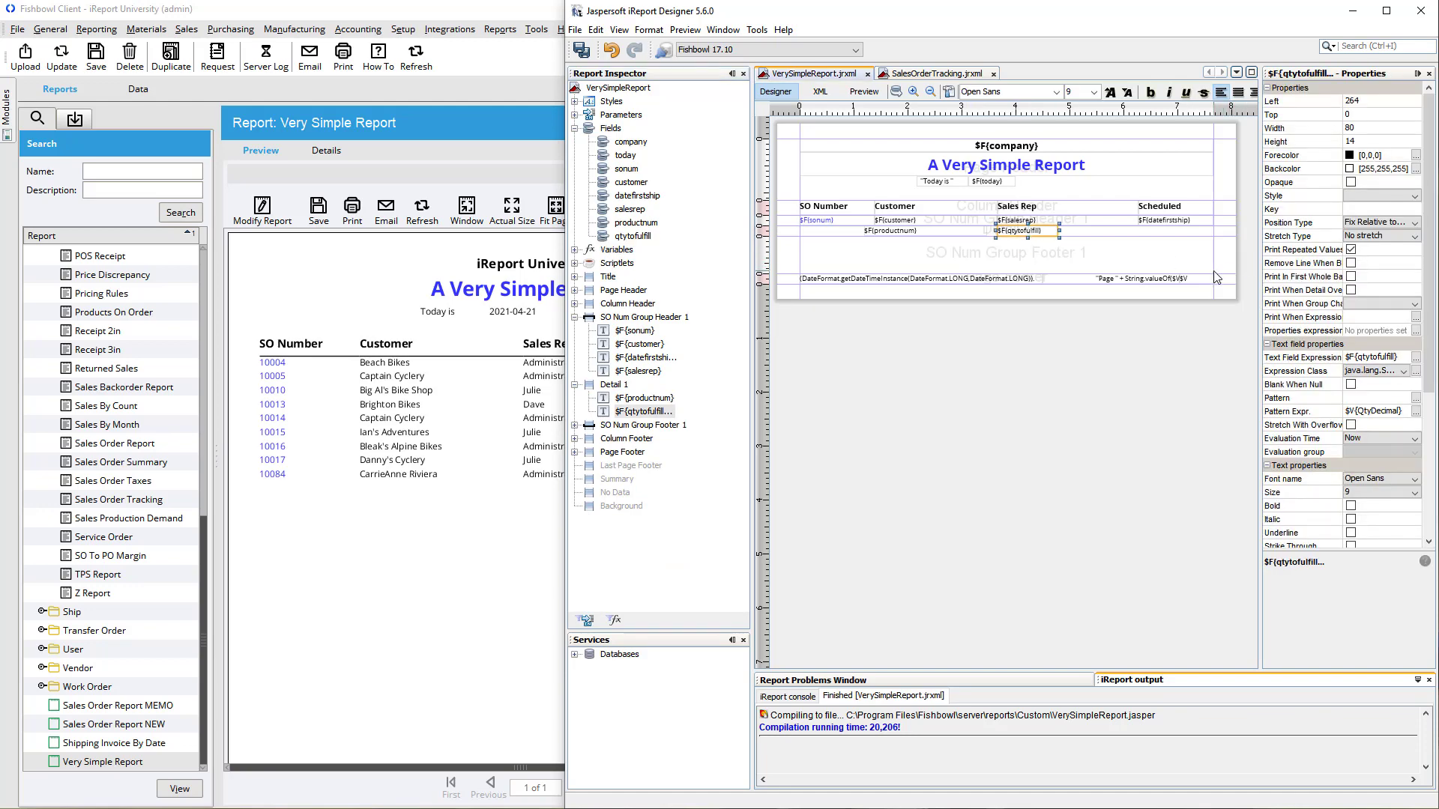
pyautogui.moveTo(1210, 275); pyautogui.dragTo(1208, 237)
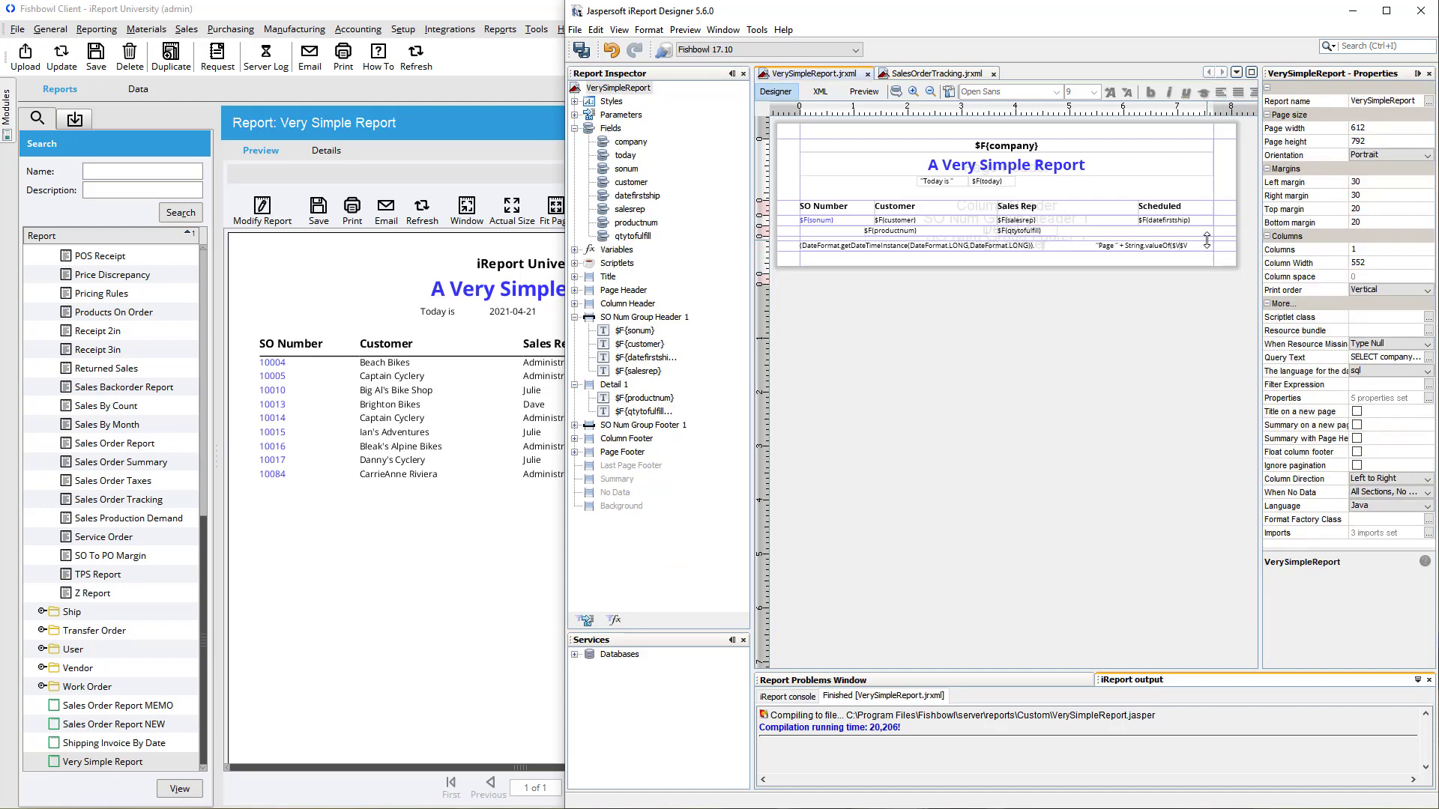
pyautogui.click(950, 93)
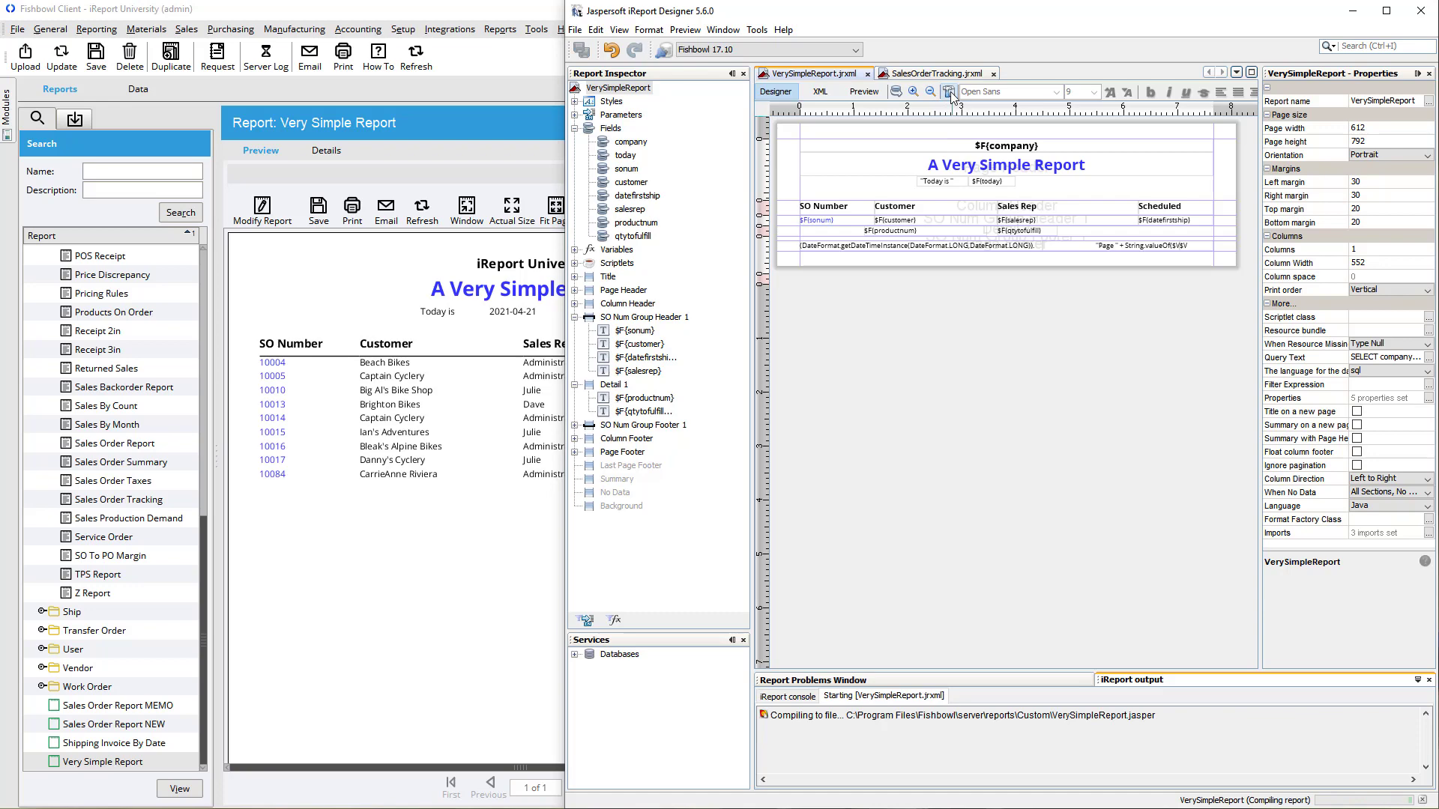
# Refresh the Very Simple Report preview in the Fishbowl client and check the first order's items in its linked sales order.
pyautogui.click(538, 409)
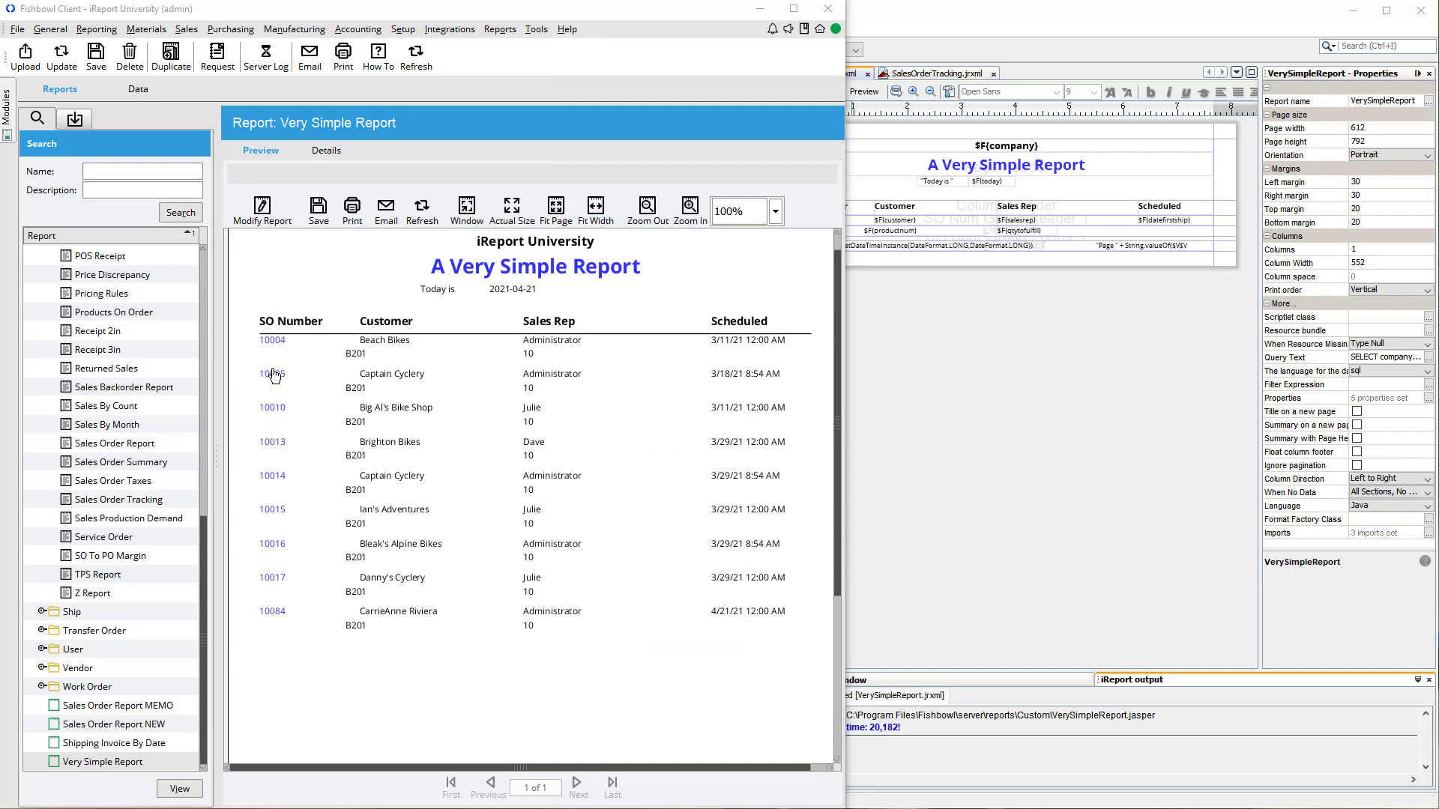
pyautogui.click(274, 341)
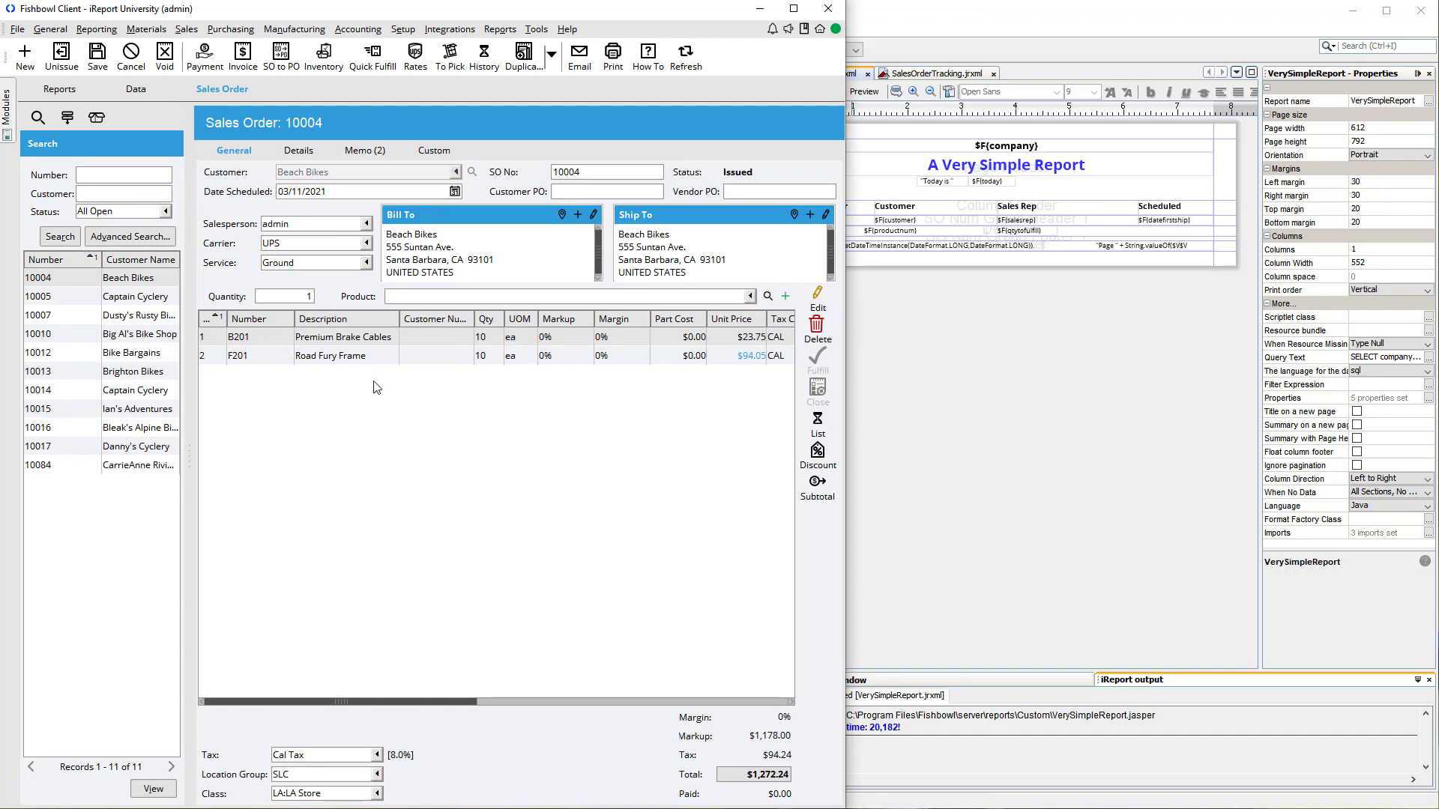
pyautogui.click(52, 91)
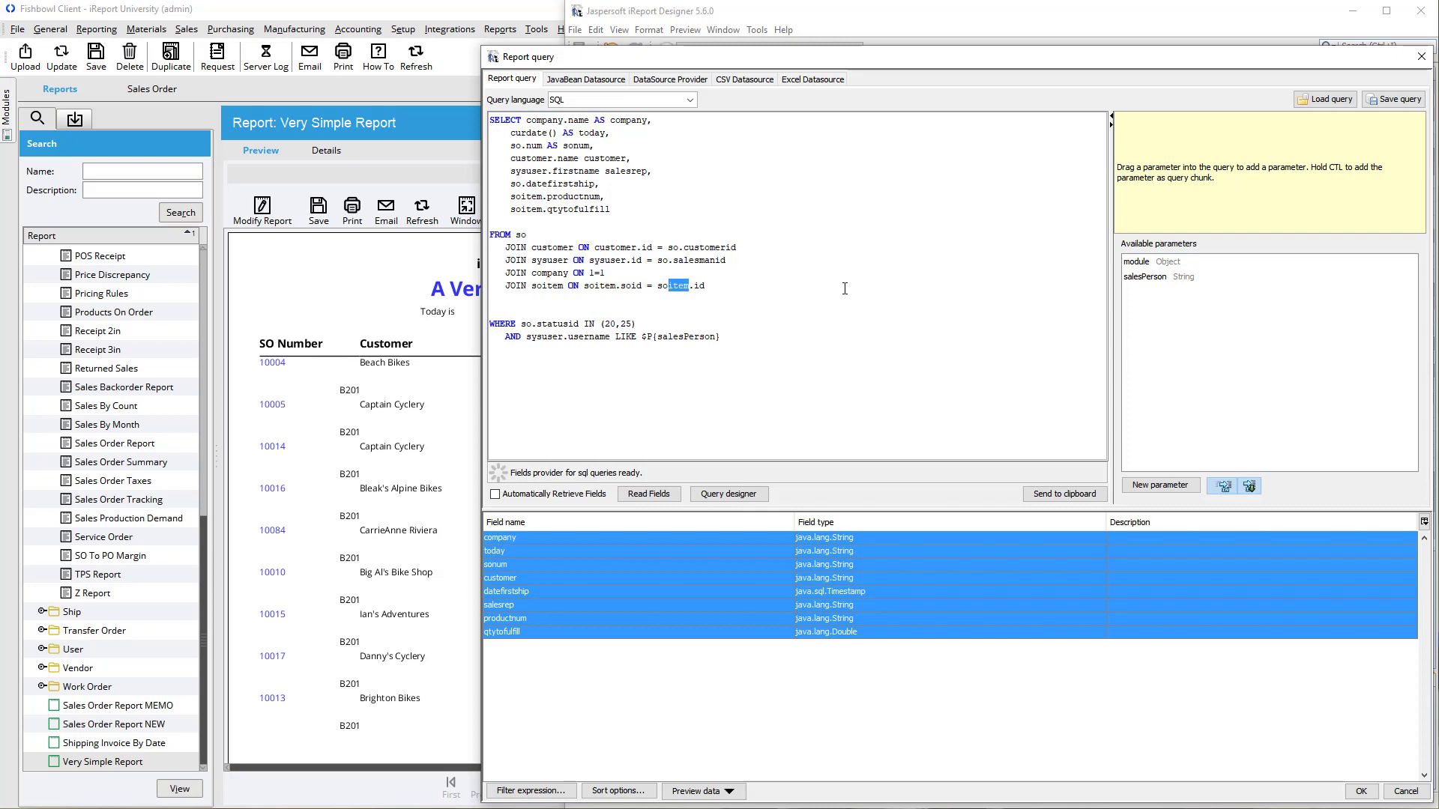
# Correct the report query's soitem join to soitem.soid = so.id and append ORDER BY so.num at the end.
pyautogui.press('BackSpace')
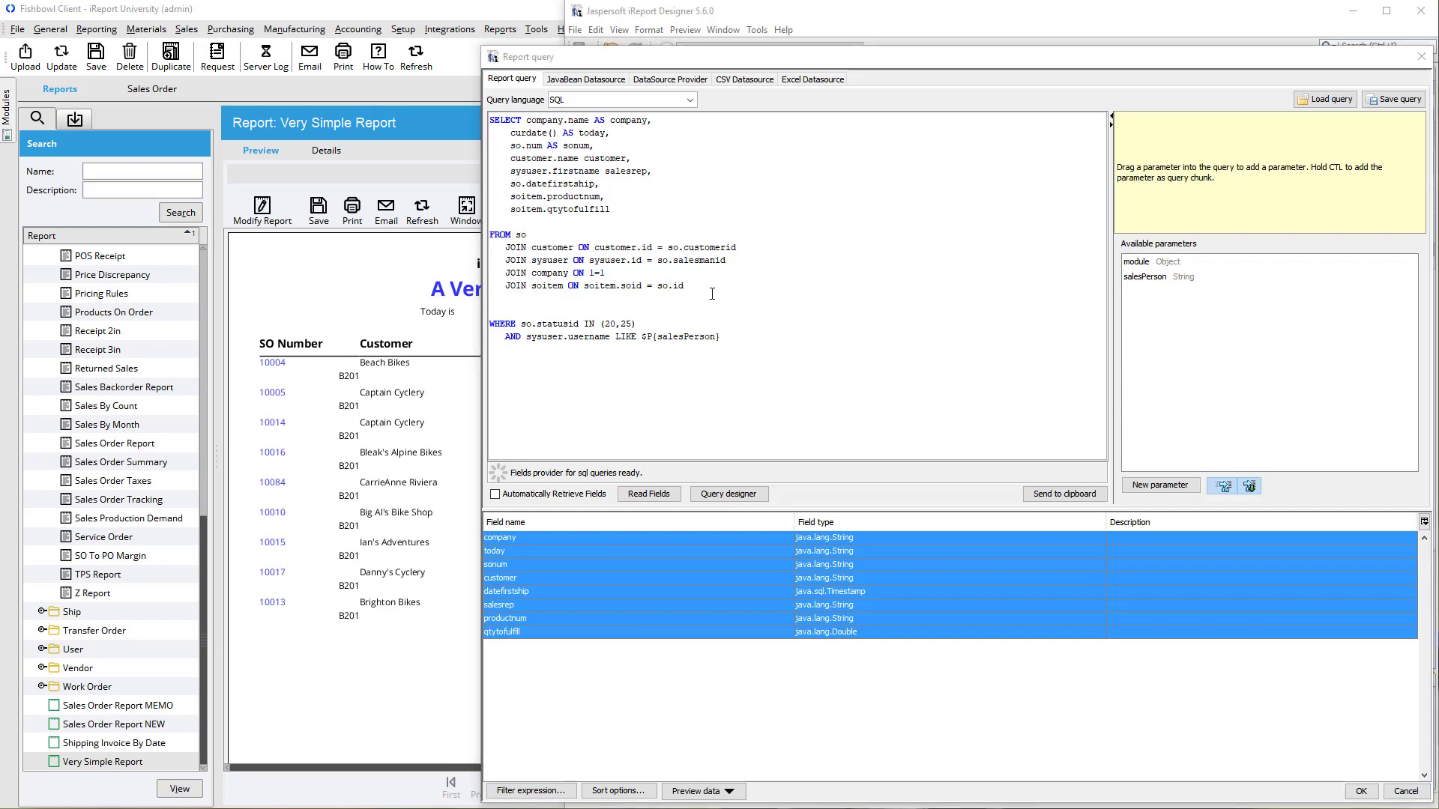
pyautogui.click(760, 341)
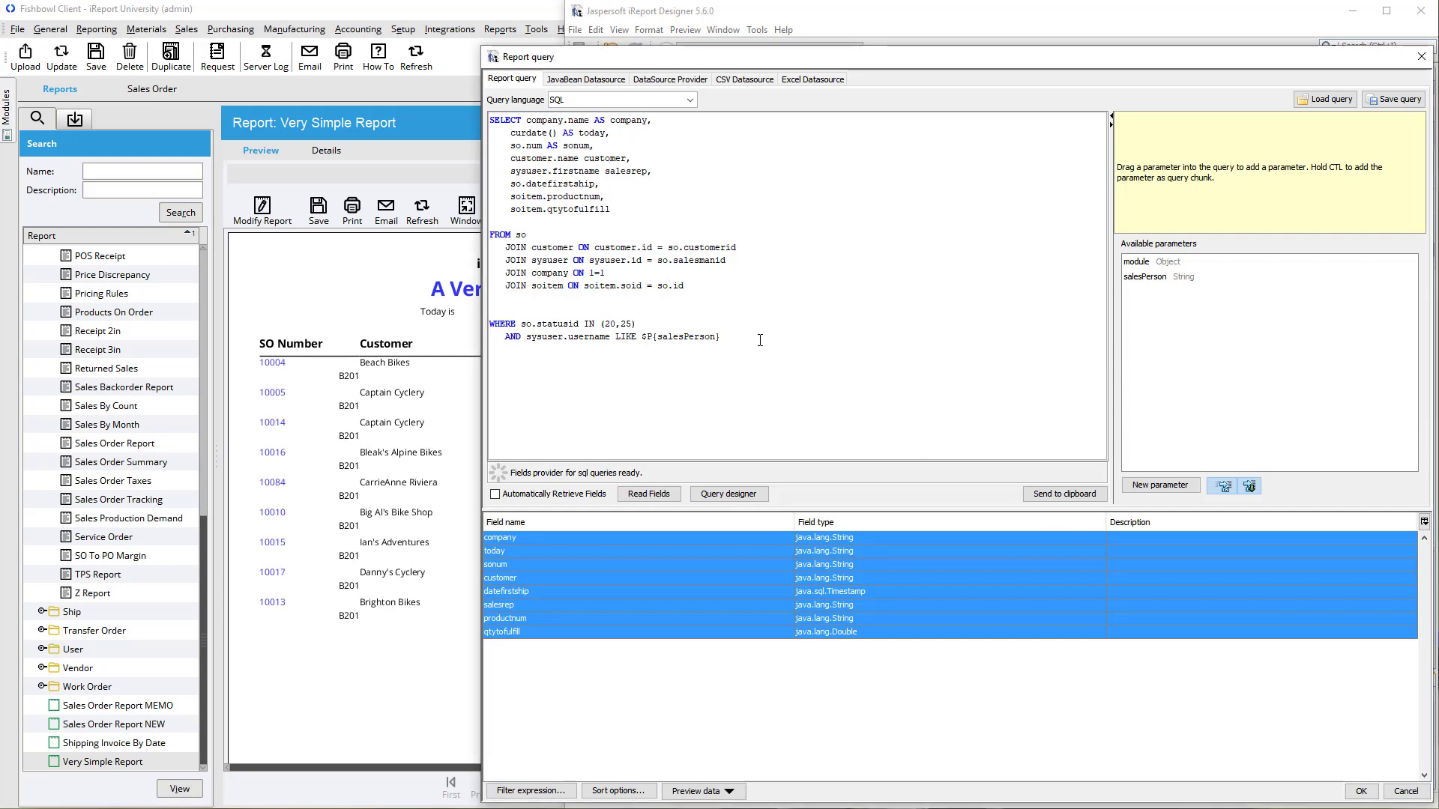
pyautogui.press('Return')
pyautogui.write('ORDER BY so.num')
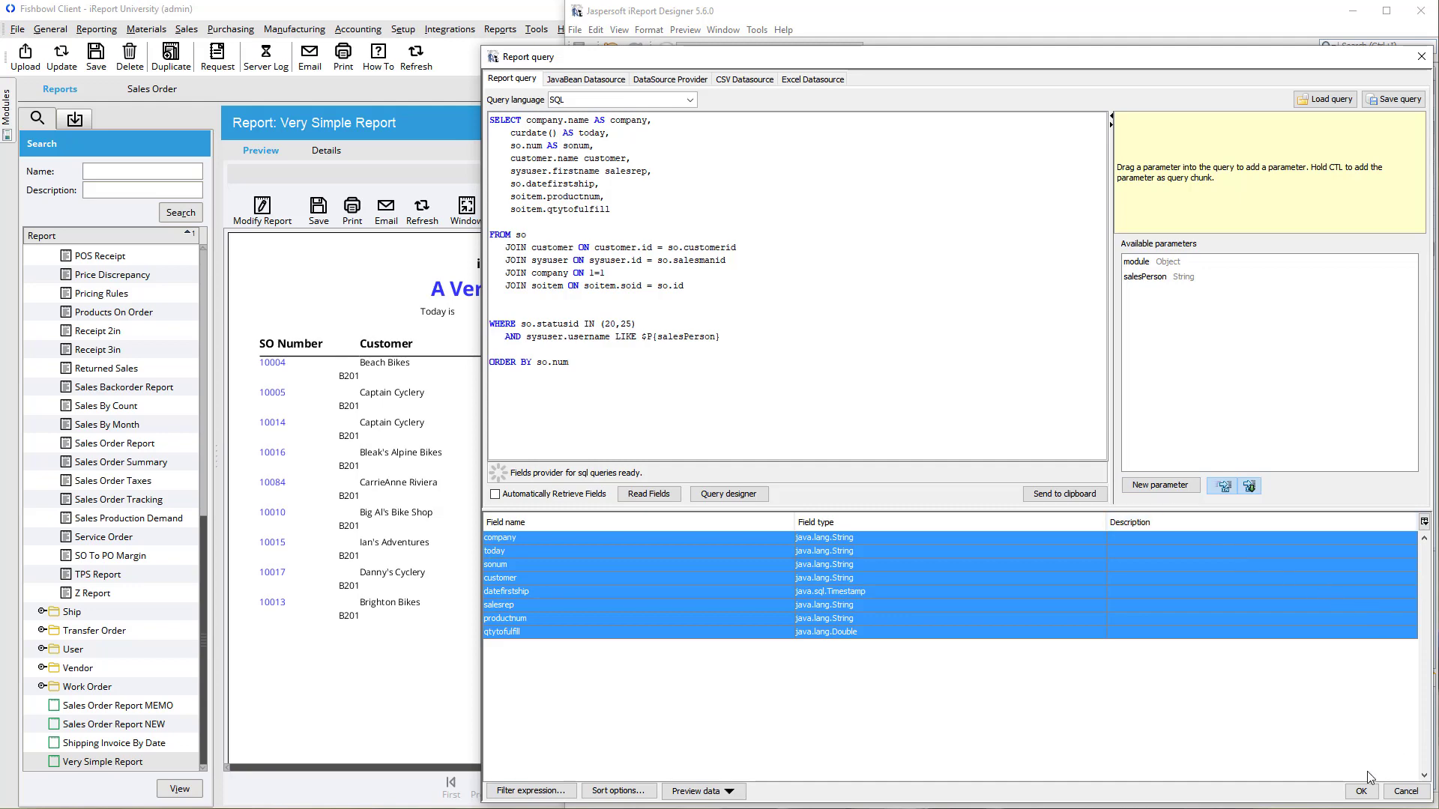
pyautogui.click(1361, 791)
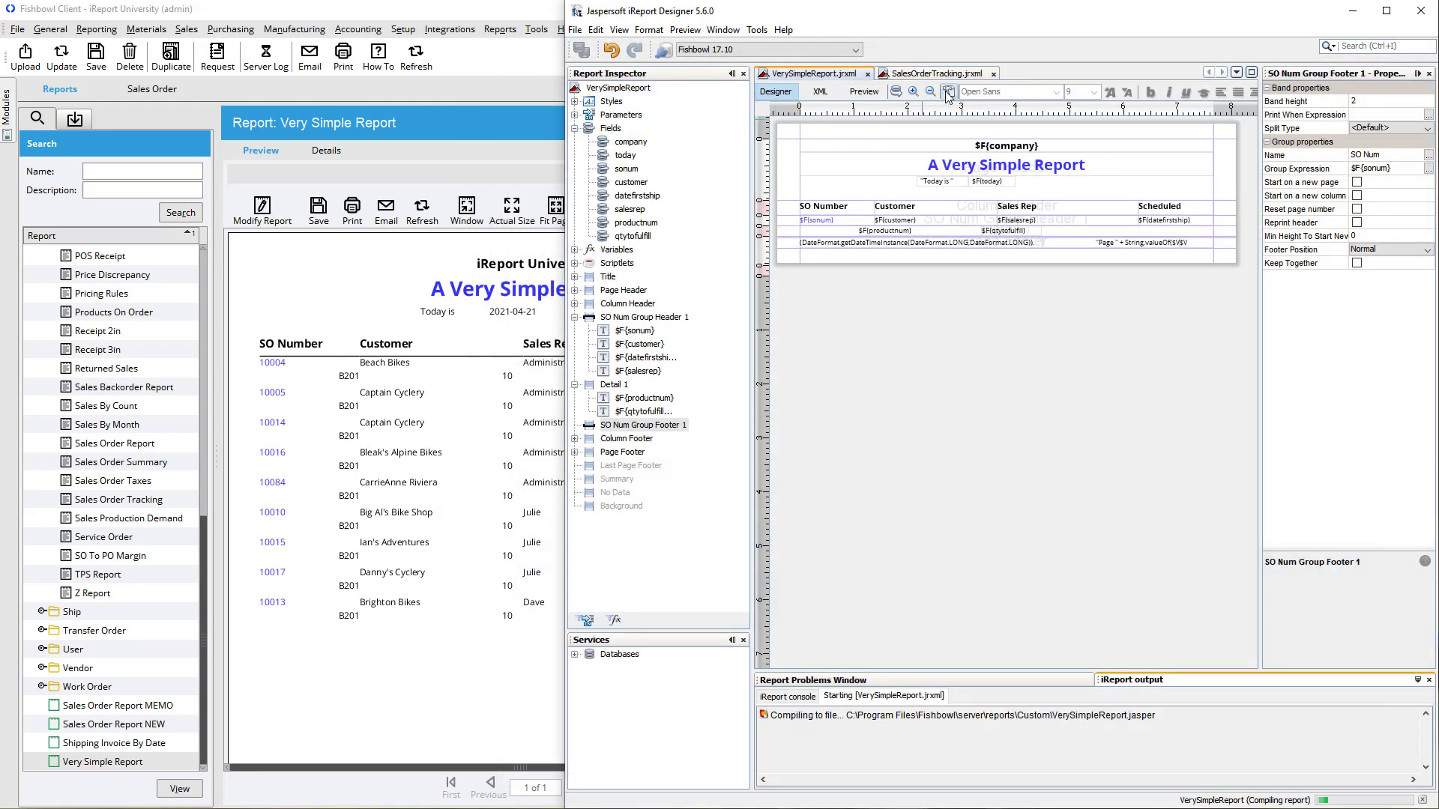
# Reload the report preview in Fishbowl with the corrected query and compare the first order's listed items with its sales order record.
pyautogui.click(421, 219)
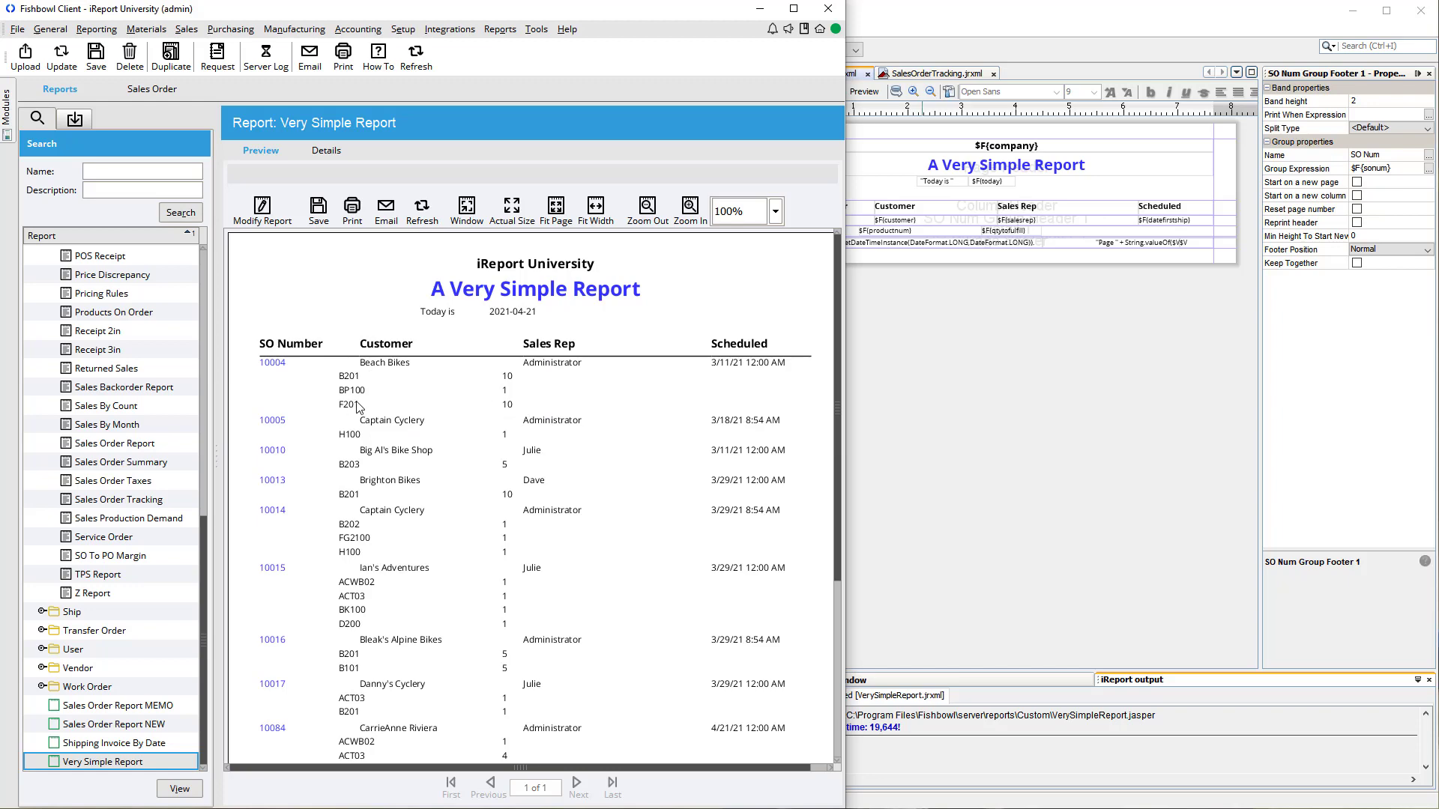
pyautogui.click(277, 363)
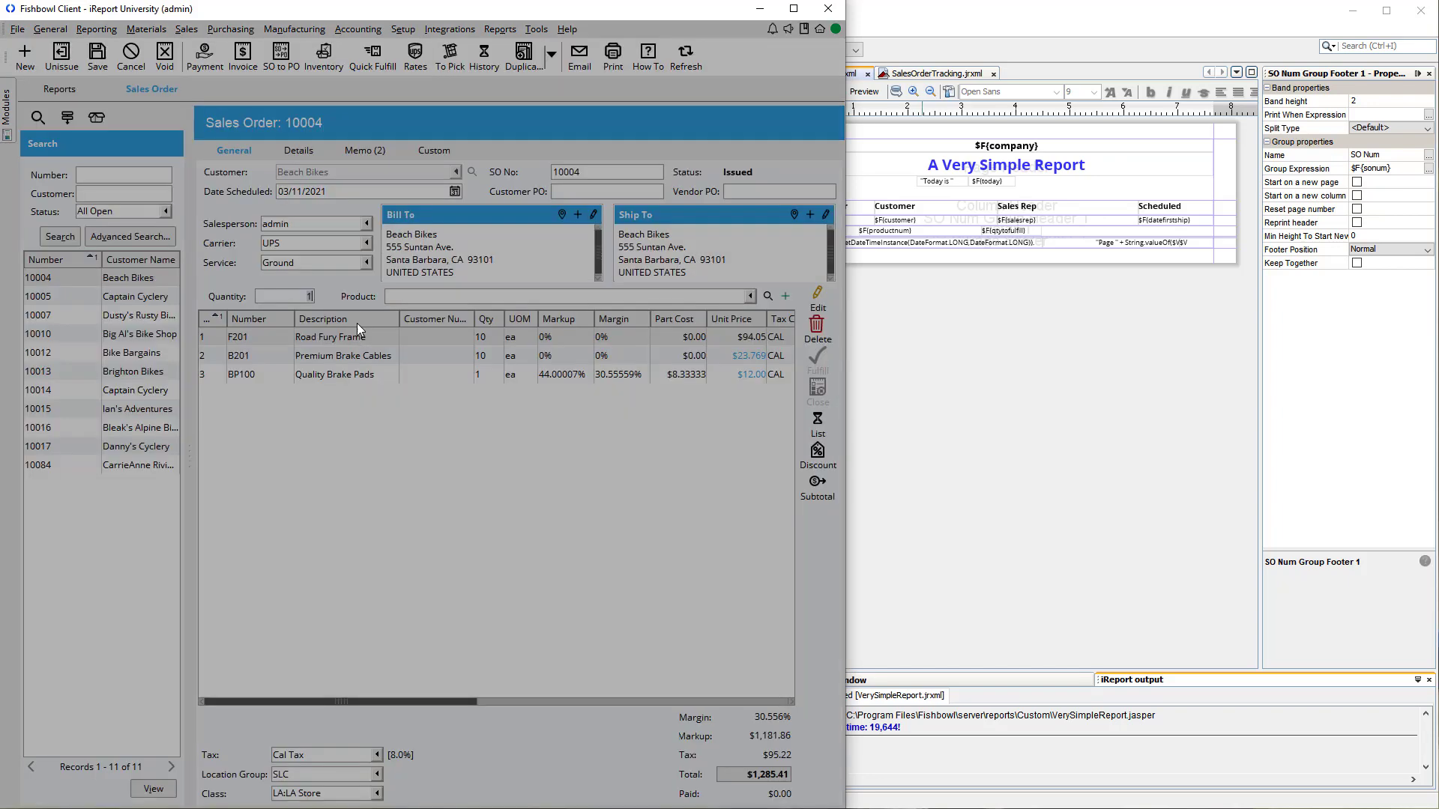
pyautogui.click(57, 90)
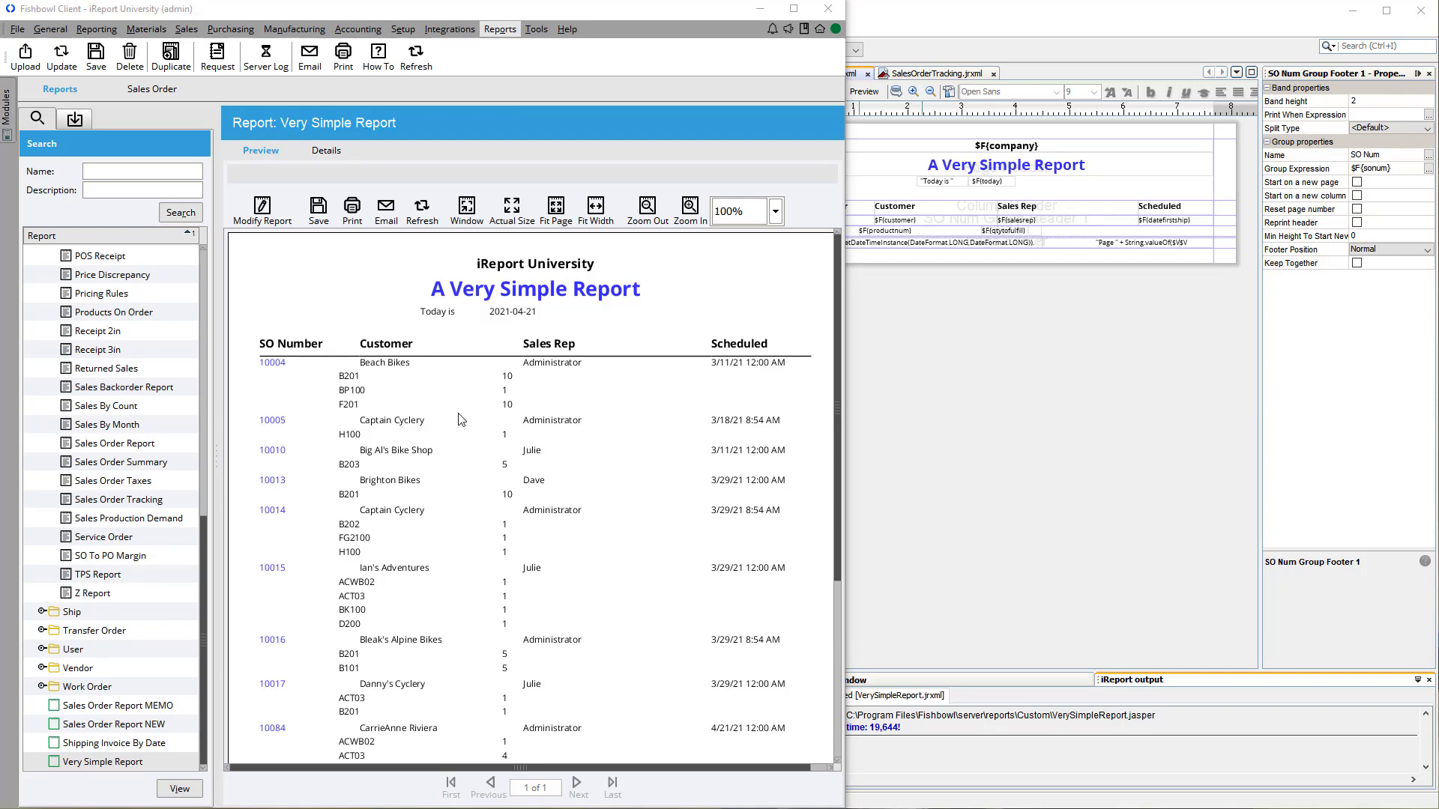
# Switch to iReport Designer and enlarge the SO Num Group Footer 1 band to a height of about 30.
pyautogui.click(1187, 313)
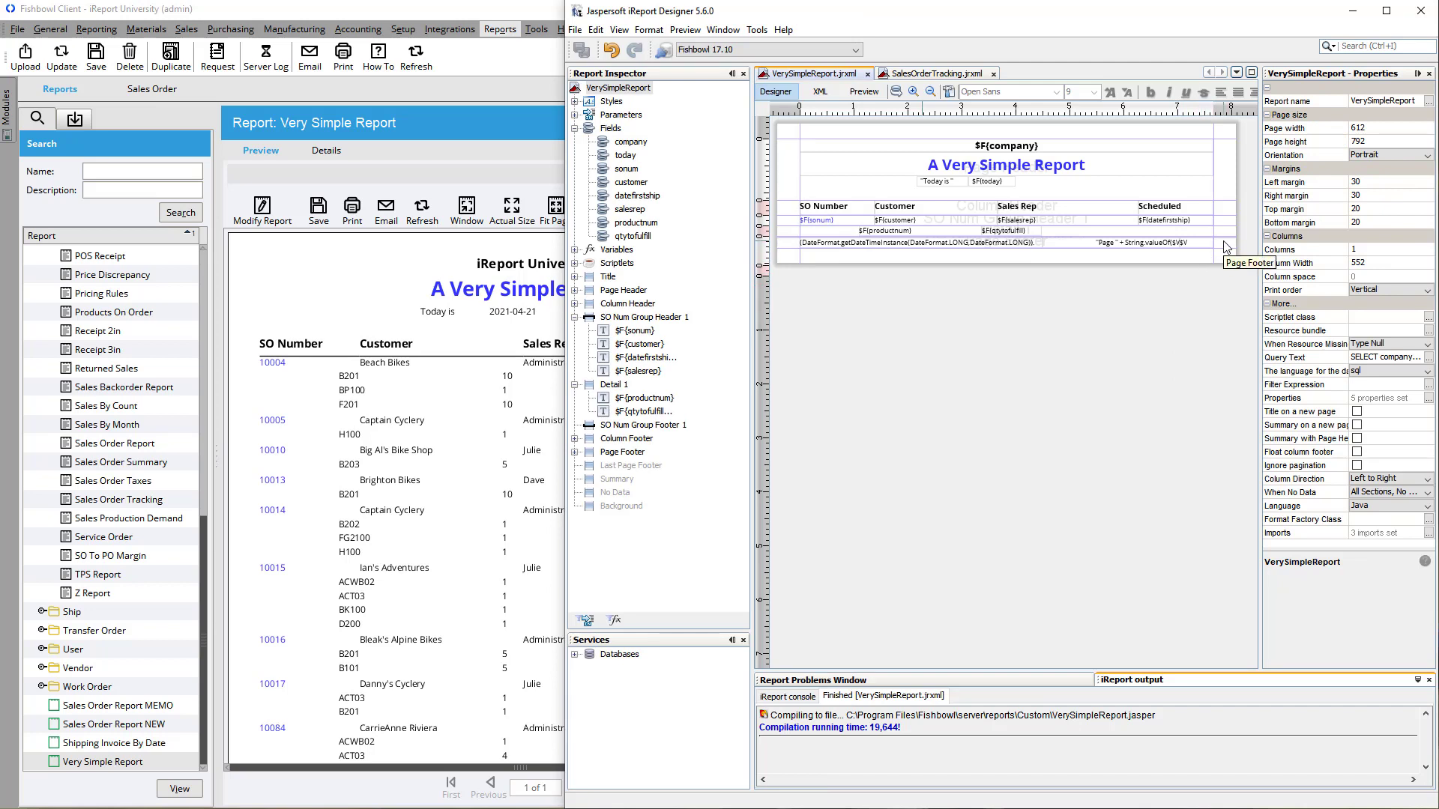
pyautogui.moveTo(1224, 238); pyautogui.dragTo(1218, 260)
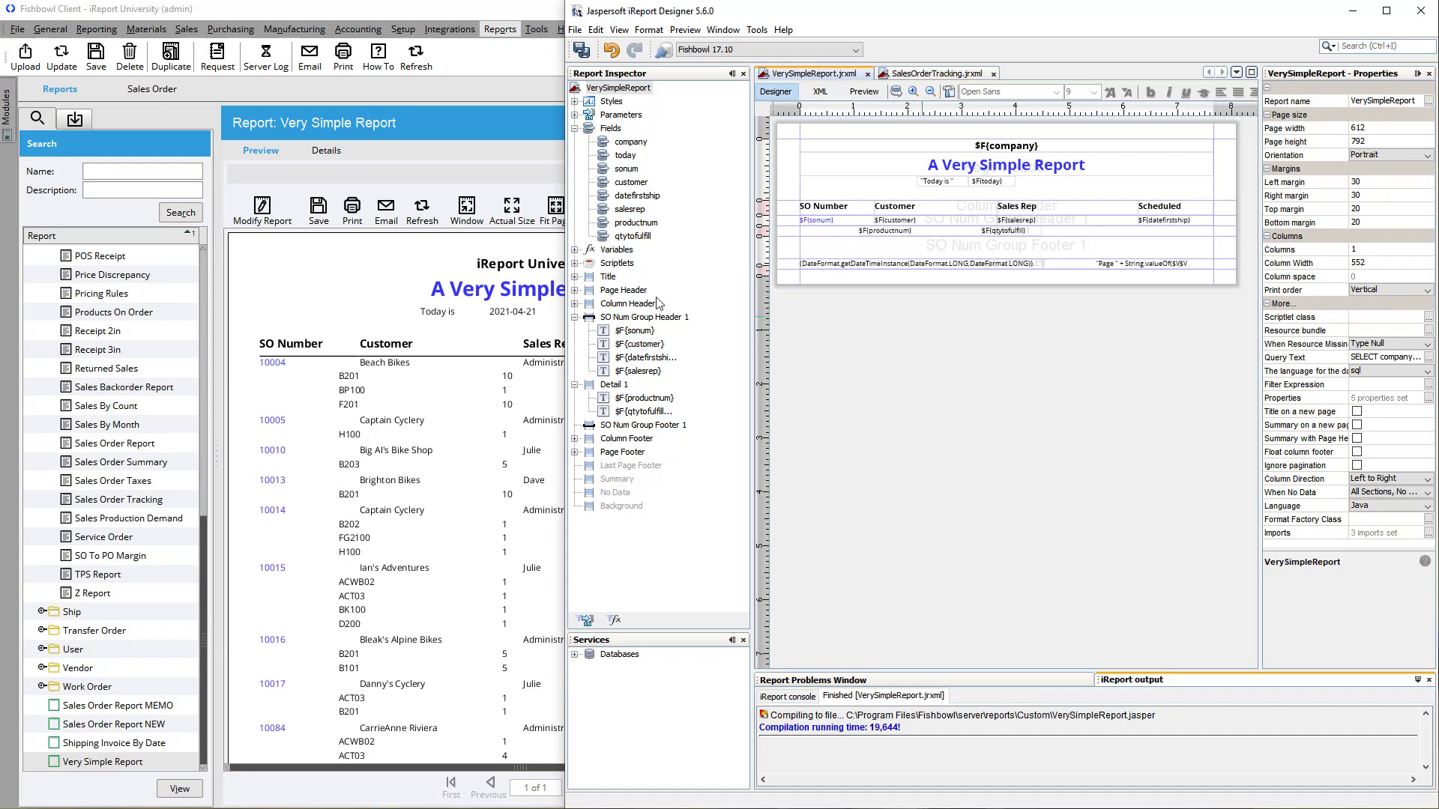
# Add a new report variable and name it TotalItemCount.
pyautogui.click(574, 250)
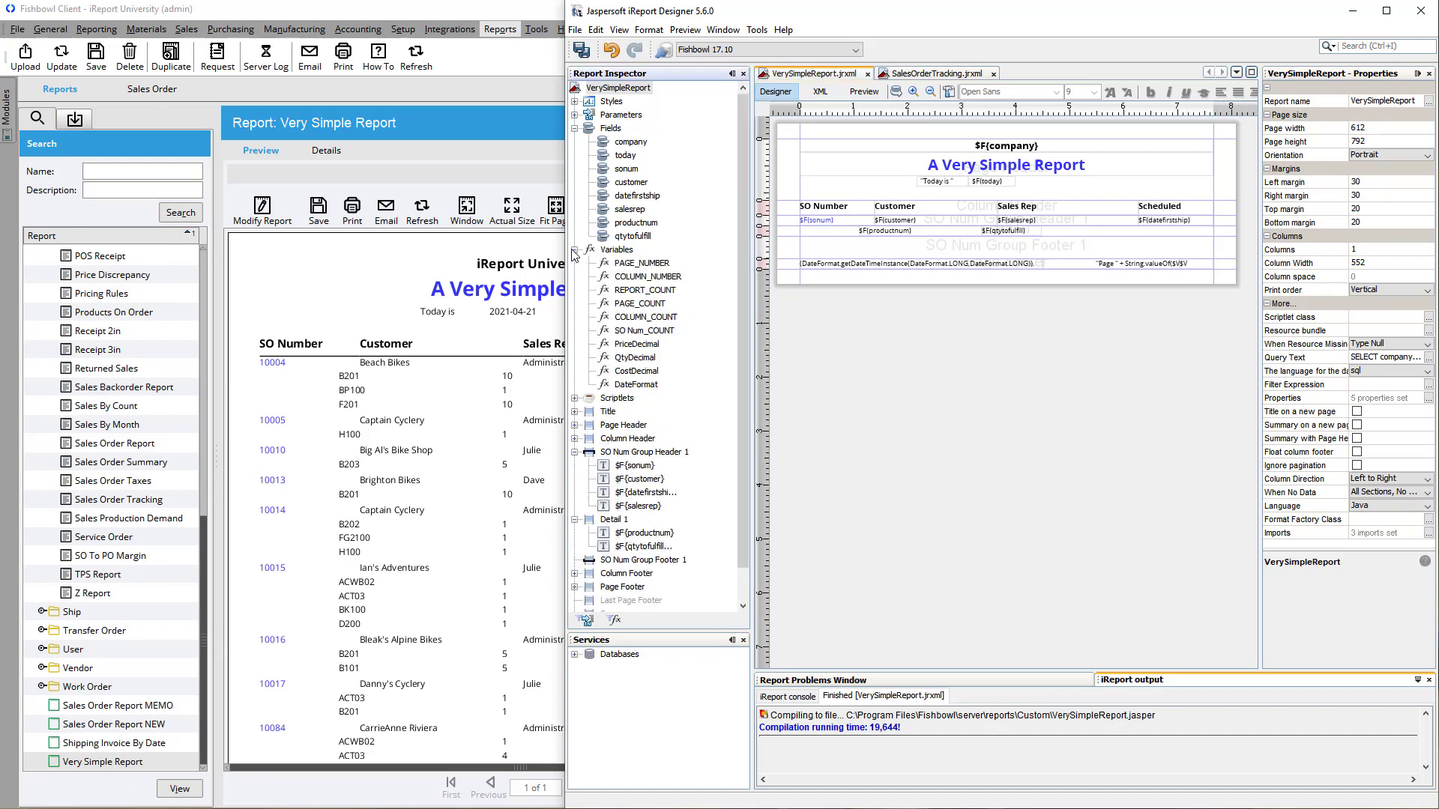
pyautogui.click(636, 346)
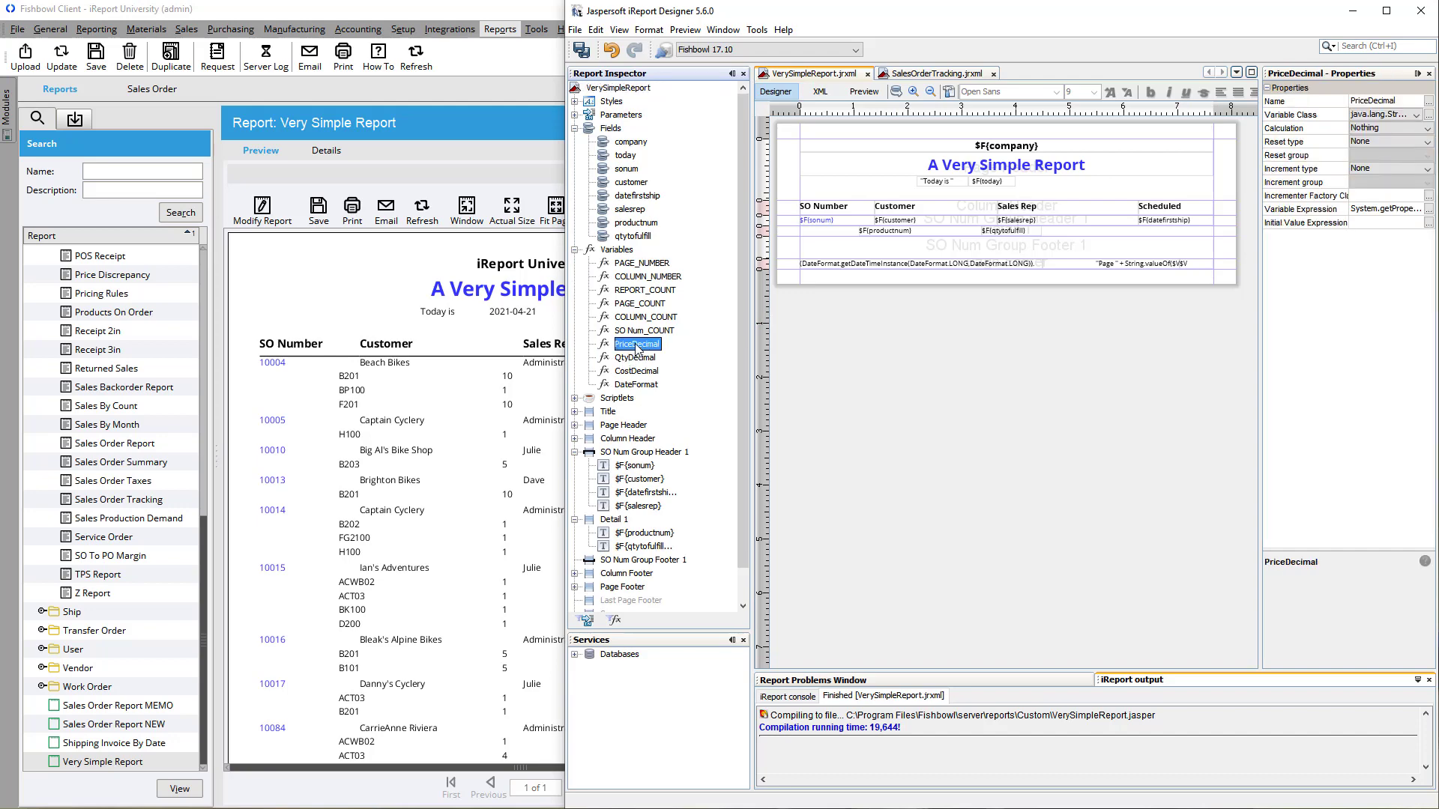
pyautogui.rightClick(624, 255)
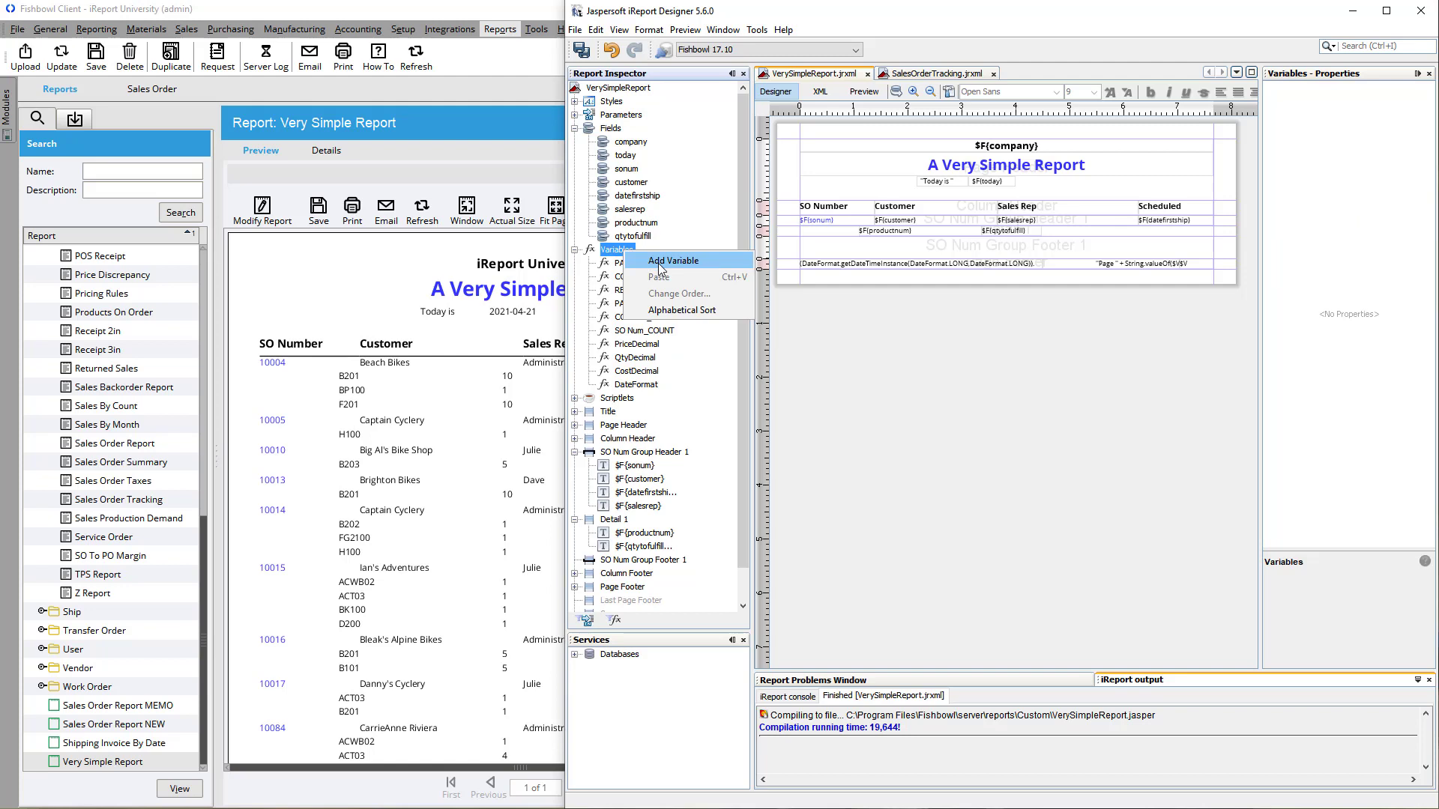
pyautogui.click(652, 261)
pyautogui.click(1402, 94)
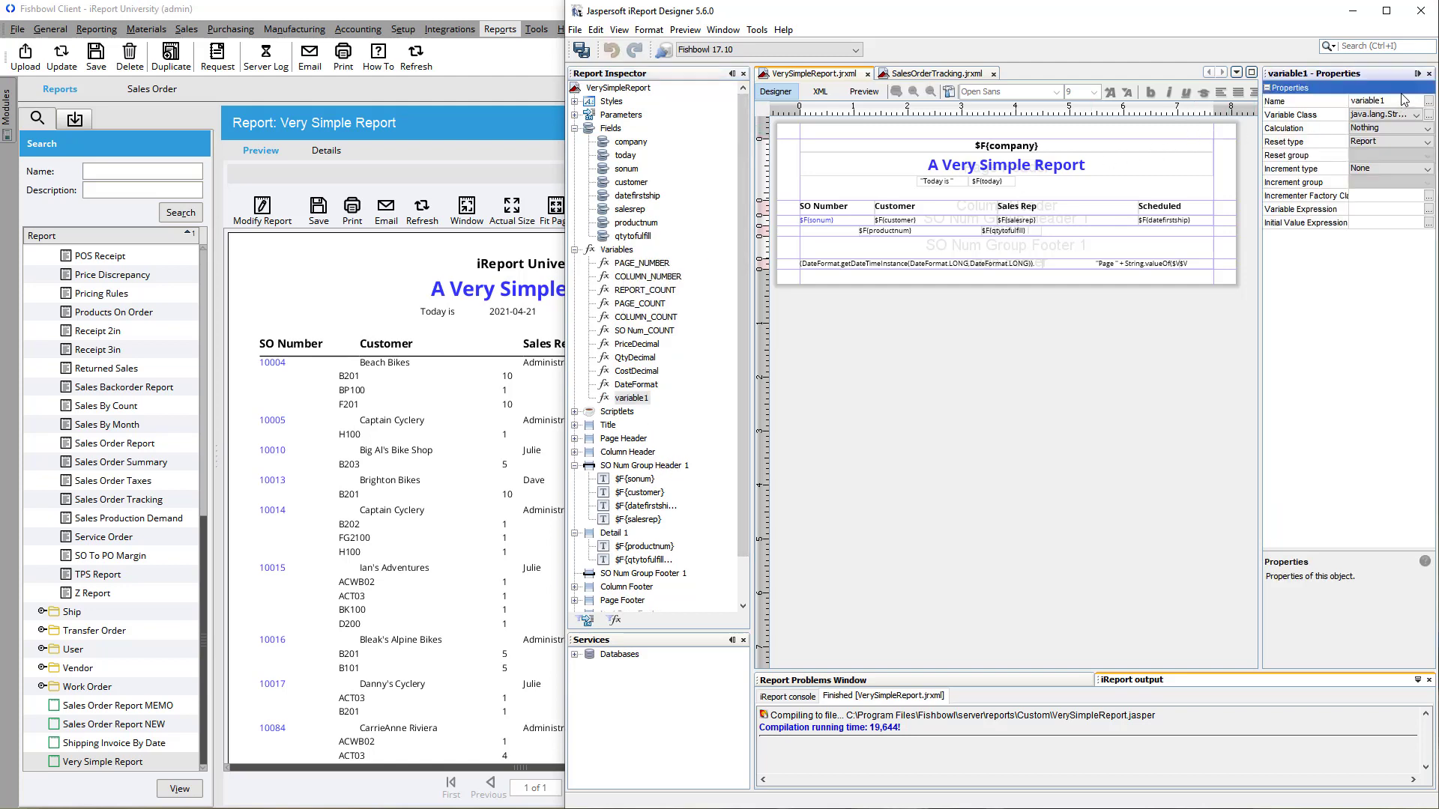
pyautogui.click(1398, 103)
pyautogui.write('TotalItemCou')
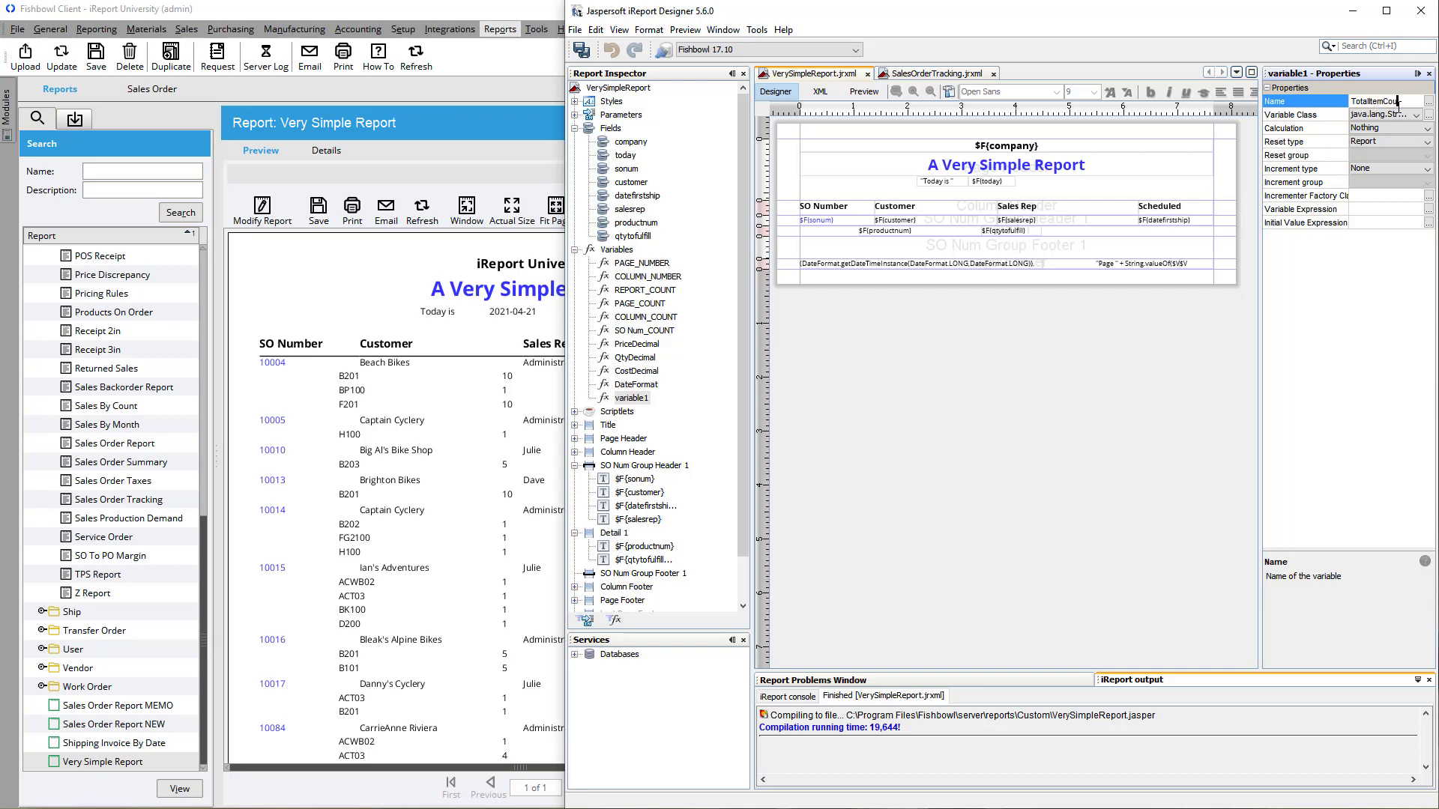
pyautogui.write('nt')
pyautogui.press('Return')
# Set the TotalItemCount variable's class to java.lang.Double and its calculation to Sum.
pyautogui.click(1414, 116)
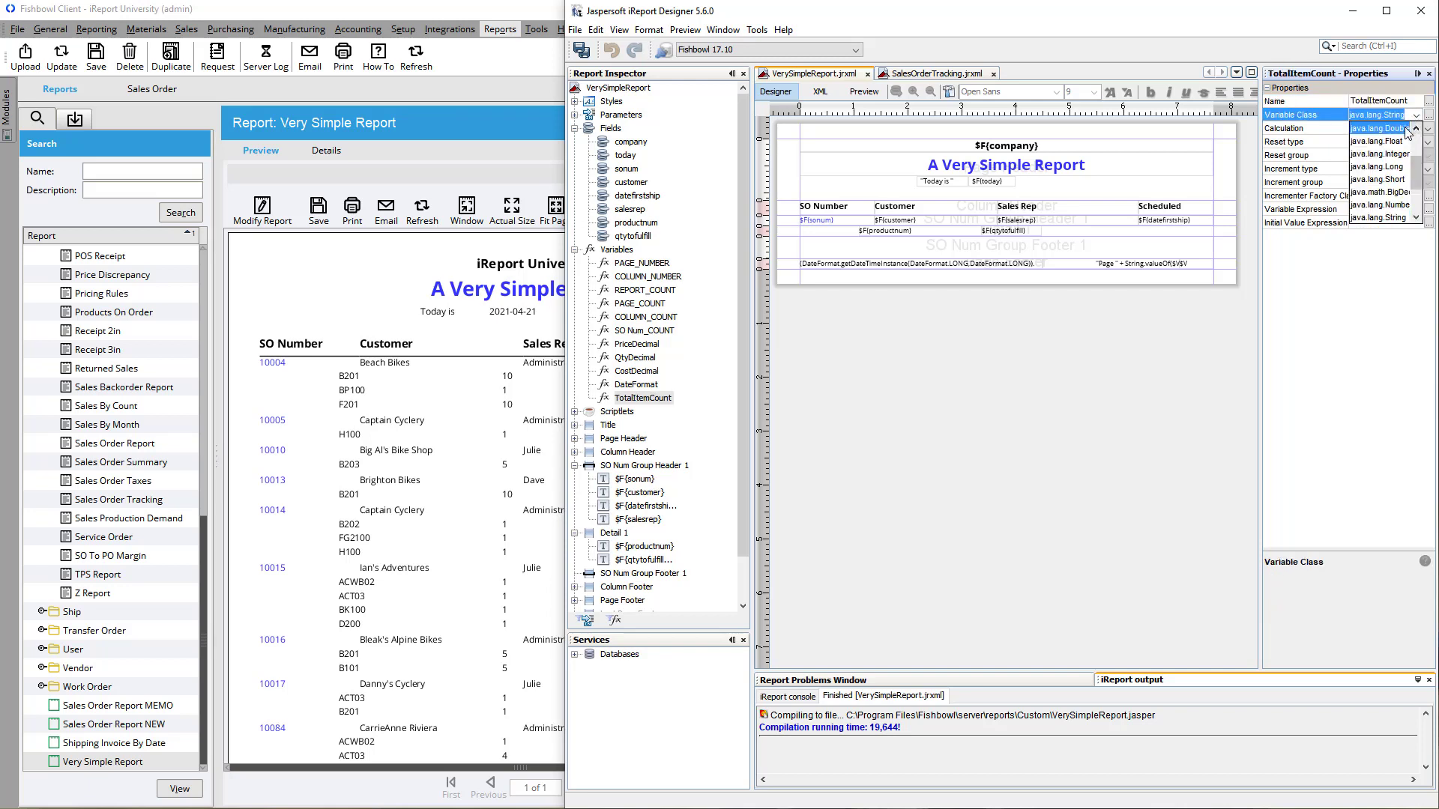
pyautogui.click(1404, 129)
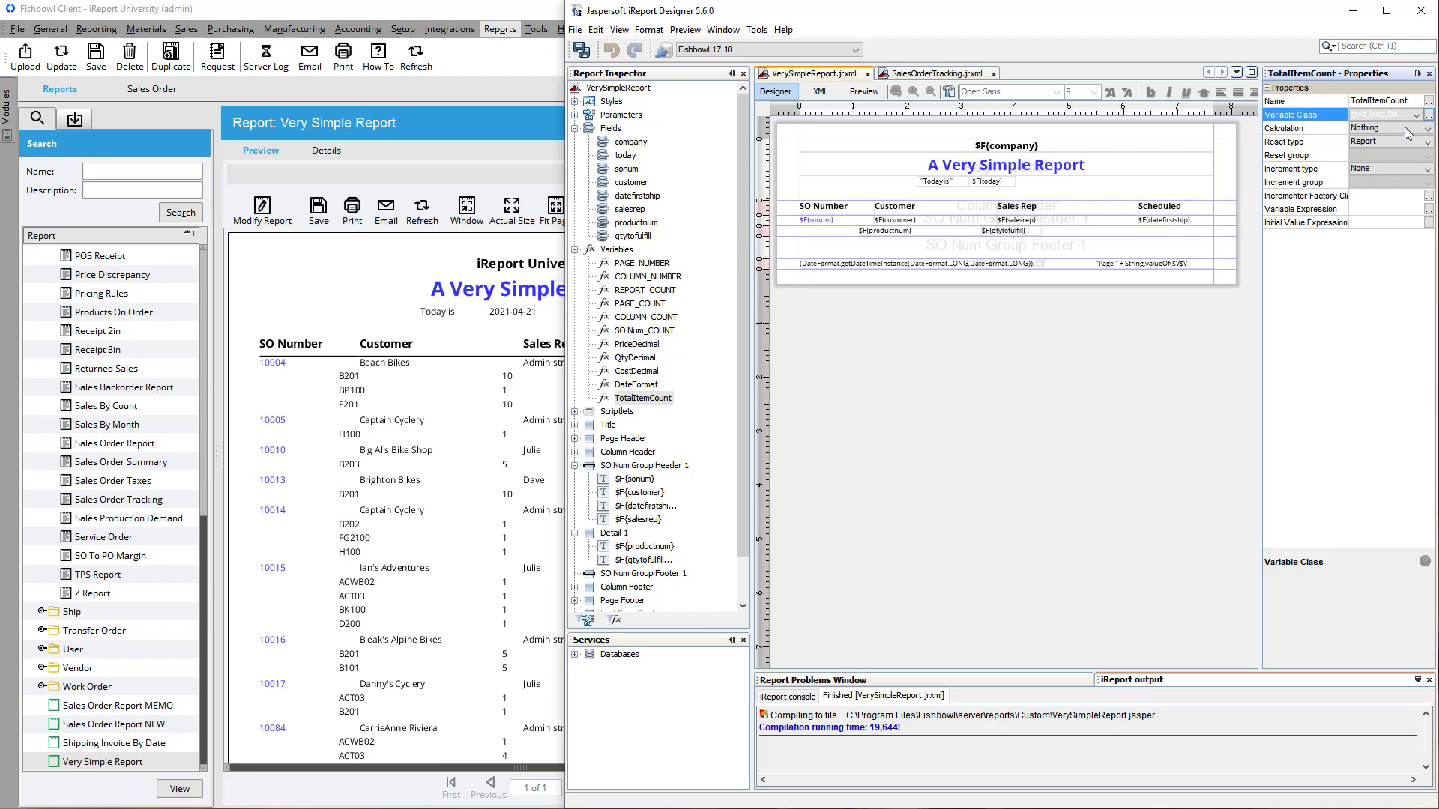
pyautogui.click(1406, 131)
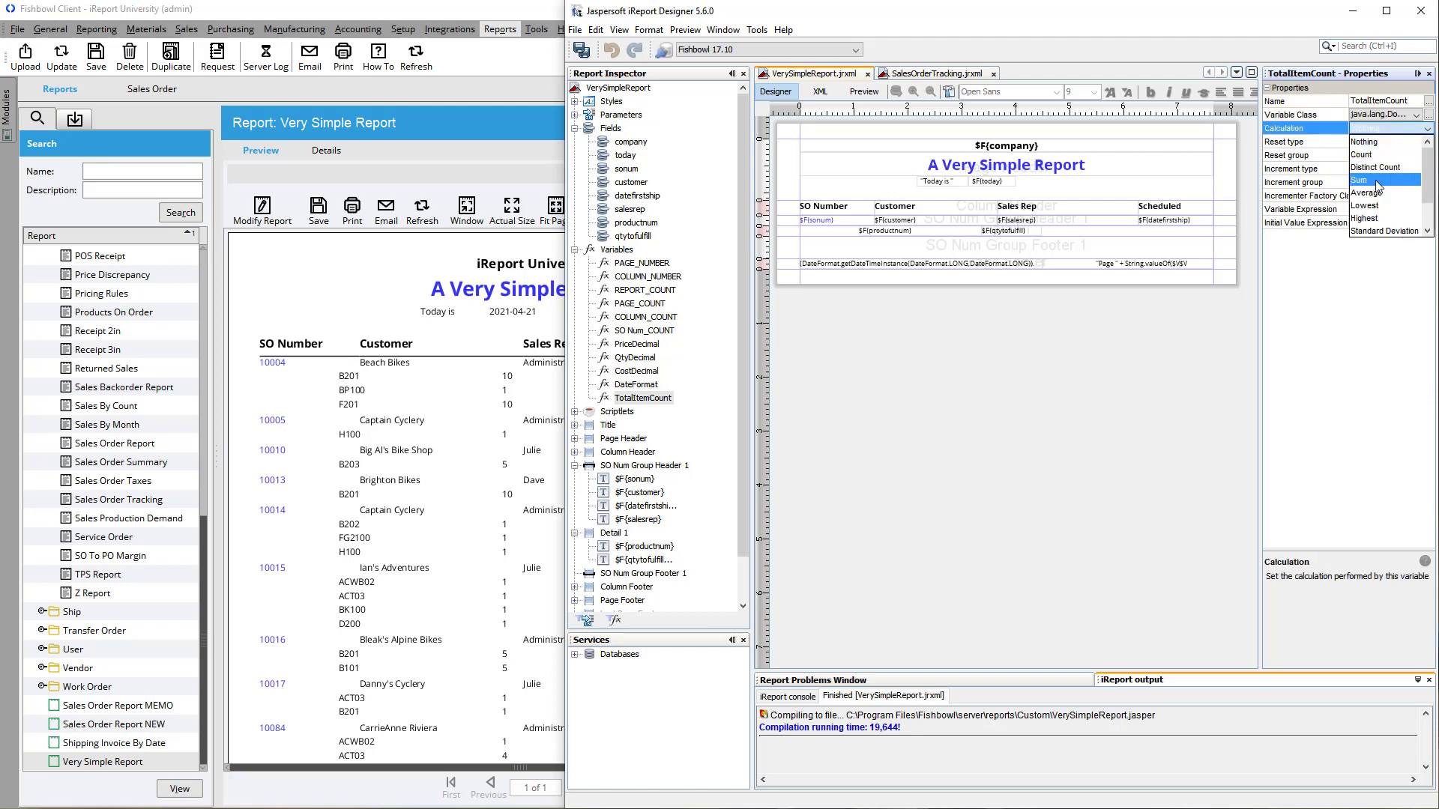
pyautogui.click(1377, 185)
# Make the TotalItemCount variable reset by Group, using SO Num as the reset group.
pyautogui.click(1427, 144)
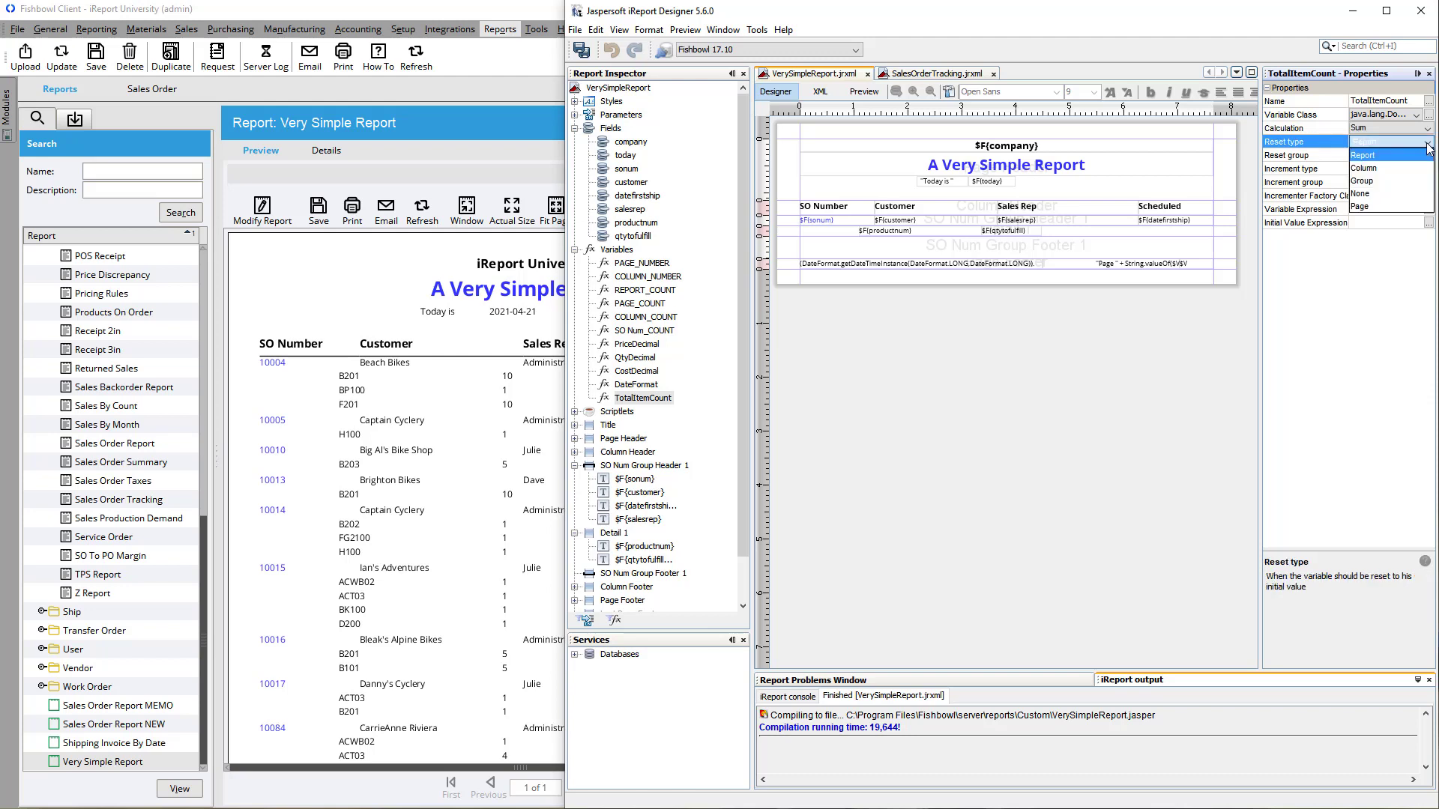
pyautogui.click(1390, 182)
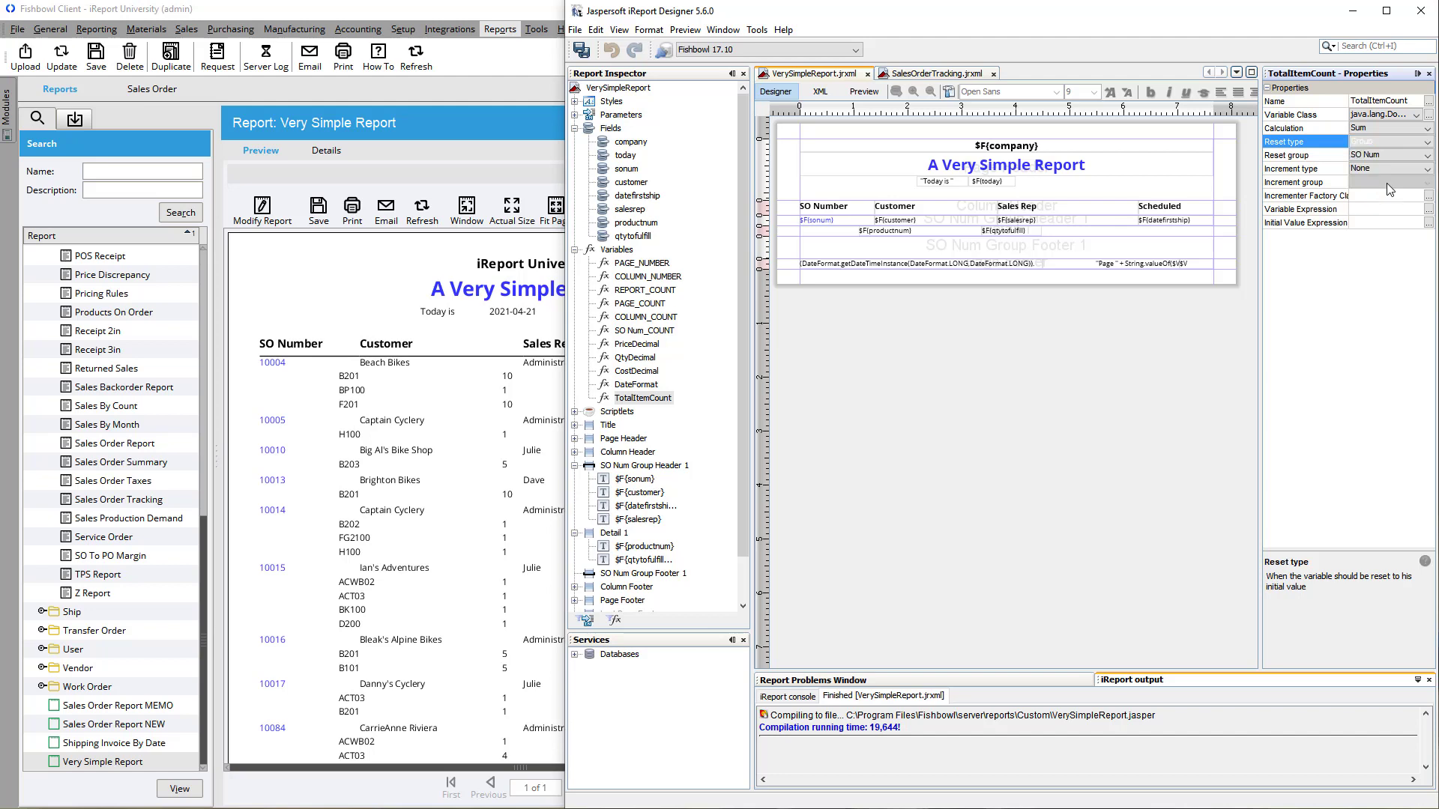
pyautogui.click(1427, 155)
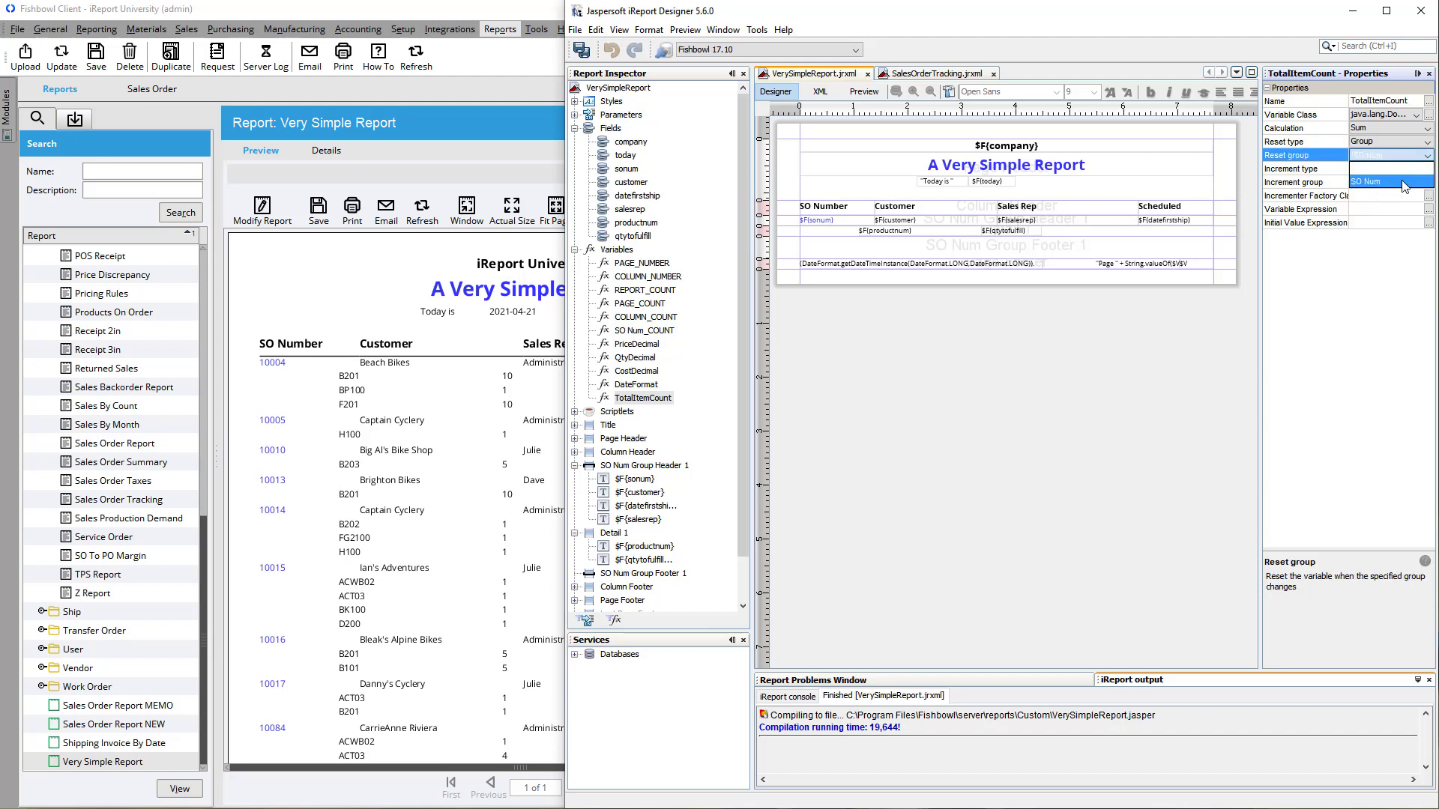
pyautogui.click(1405, 182)
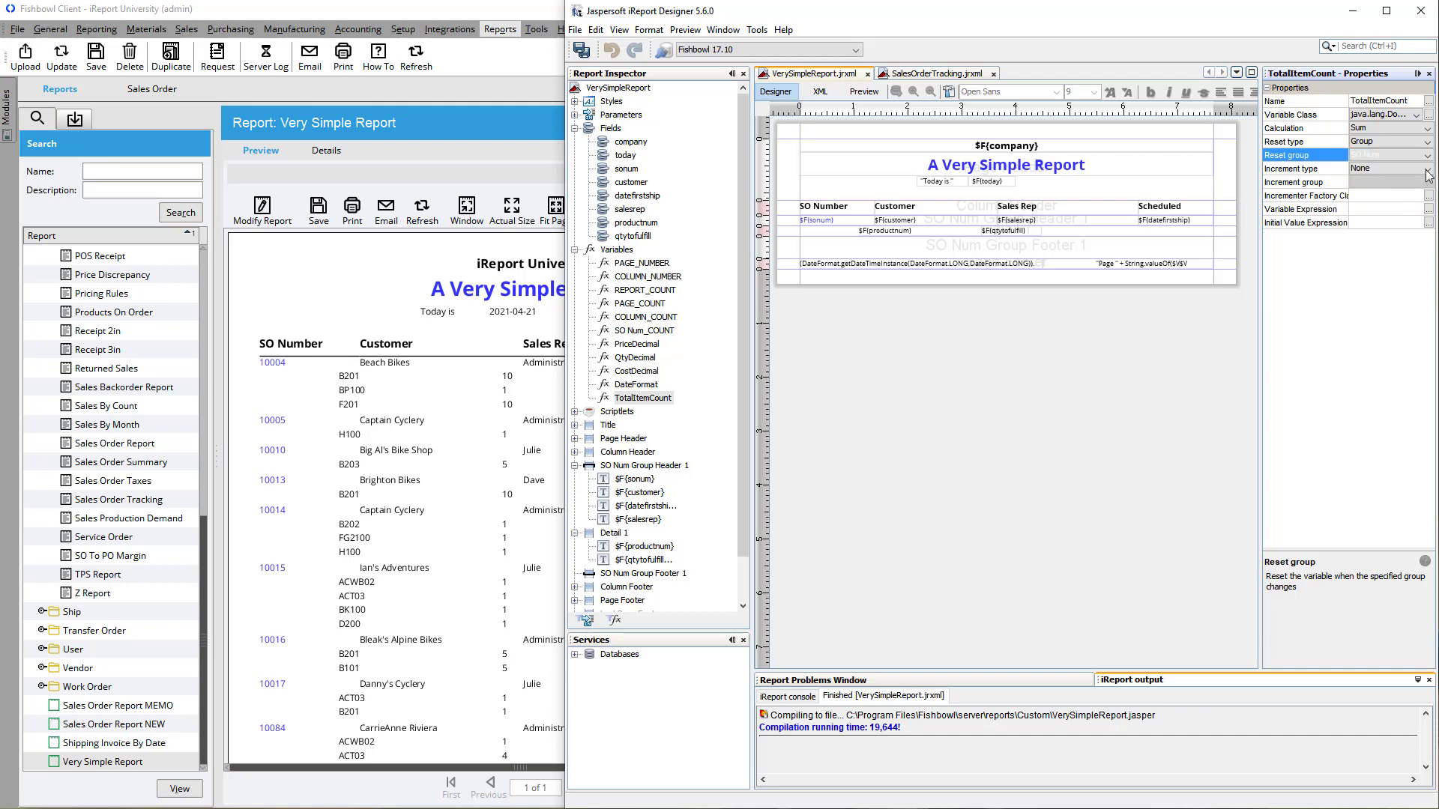
# Set the TotalItemCount variable expression to $F{qtytofulfill} with the expression editor.
pyautogui.click(1430, 211)
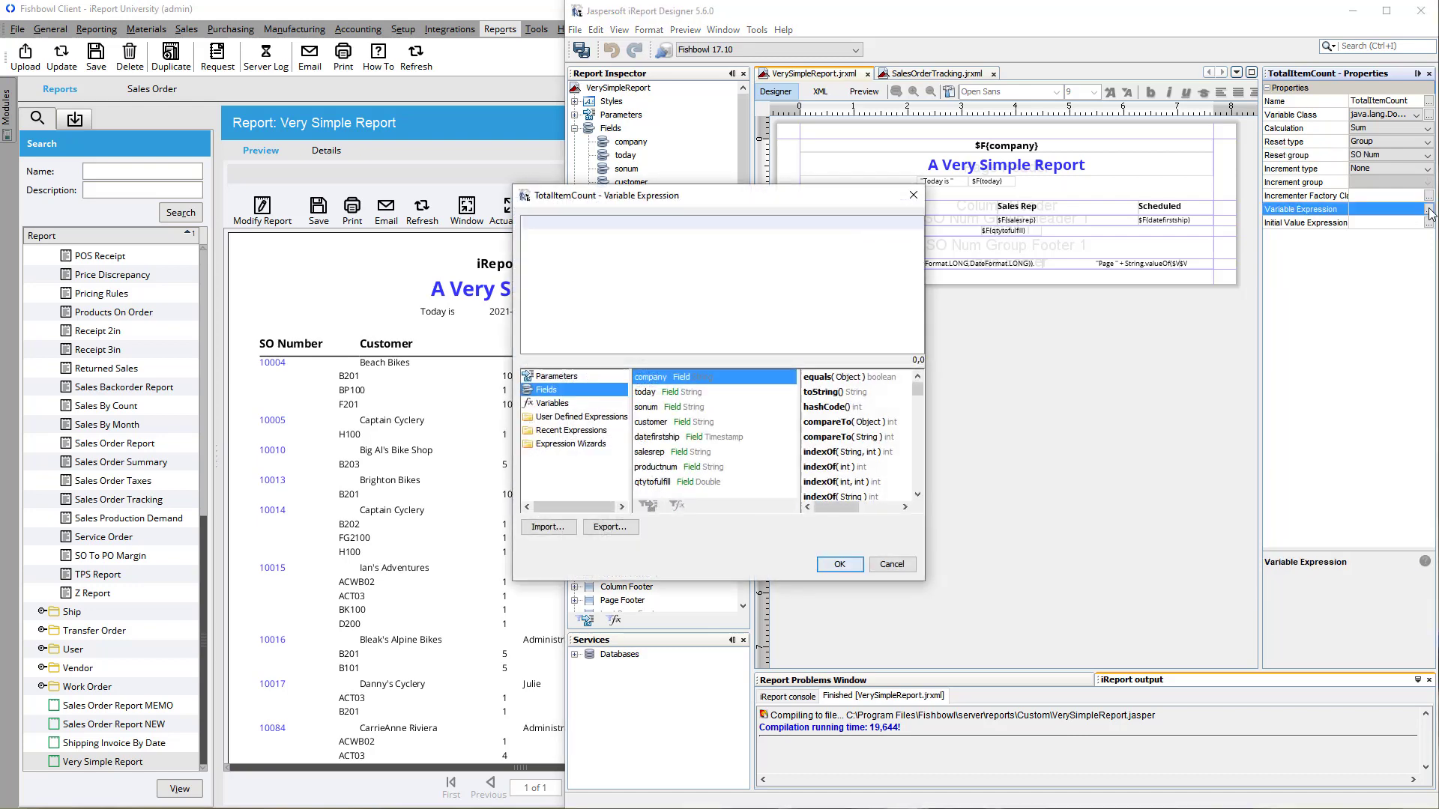
pyautogui.doubleClick(655, 482)
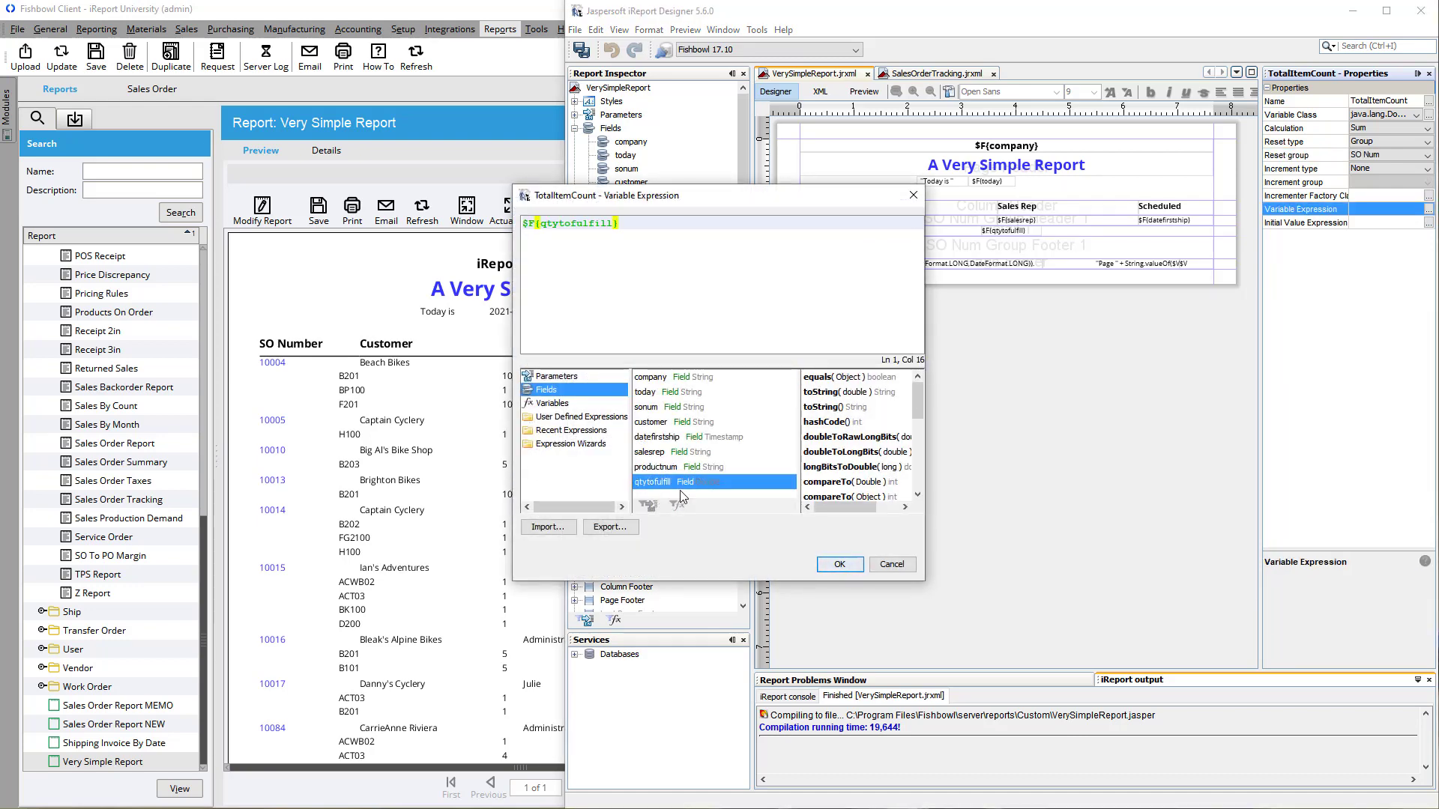
pyautogui.click(843, 564)
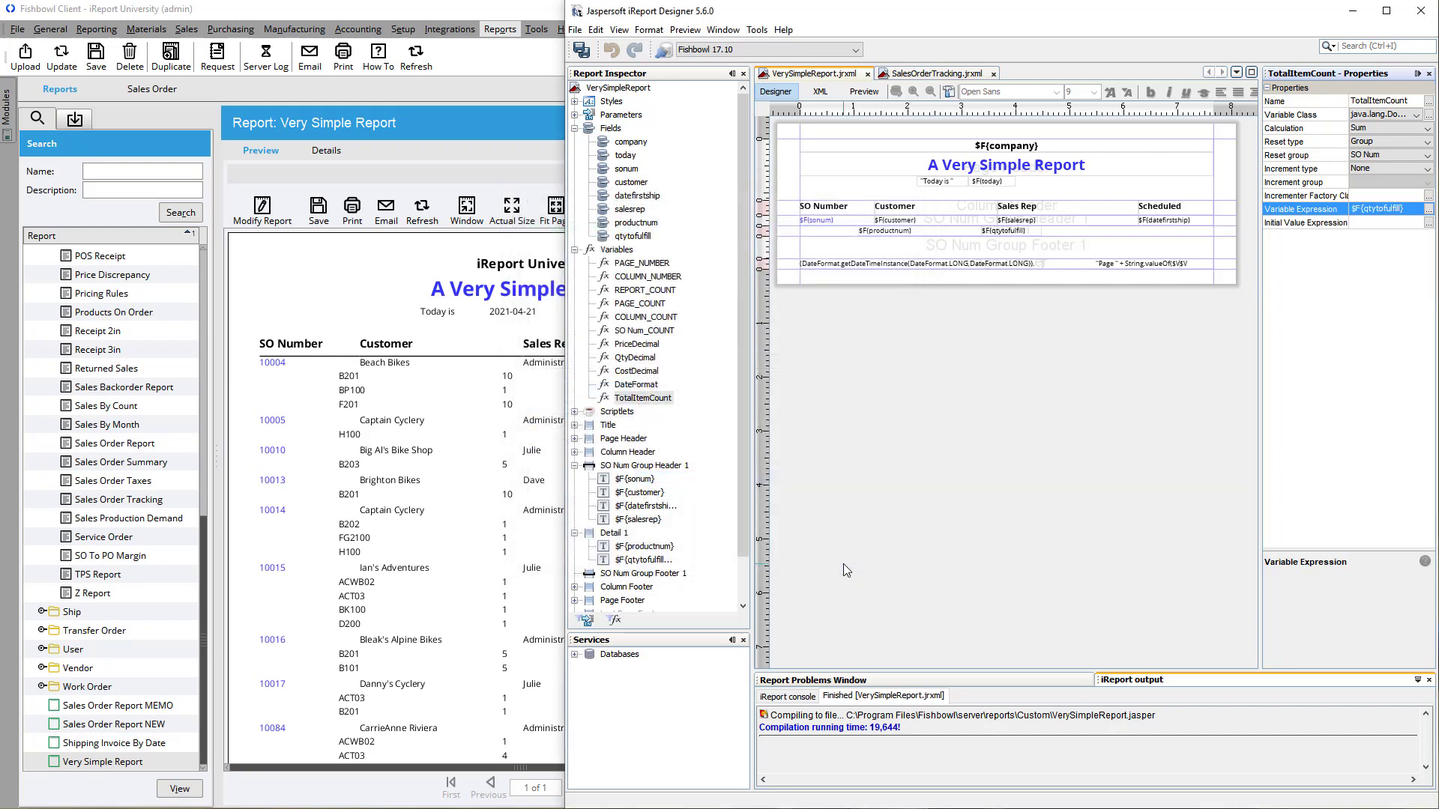
# Place a TotalItemCount text field in SO Num Group Footer 1, aligned beneath the qtytofulfill field, and narrow it.
pyautogui.click(643, 400)
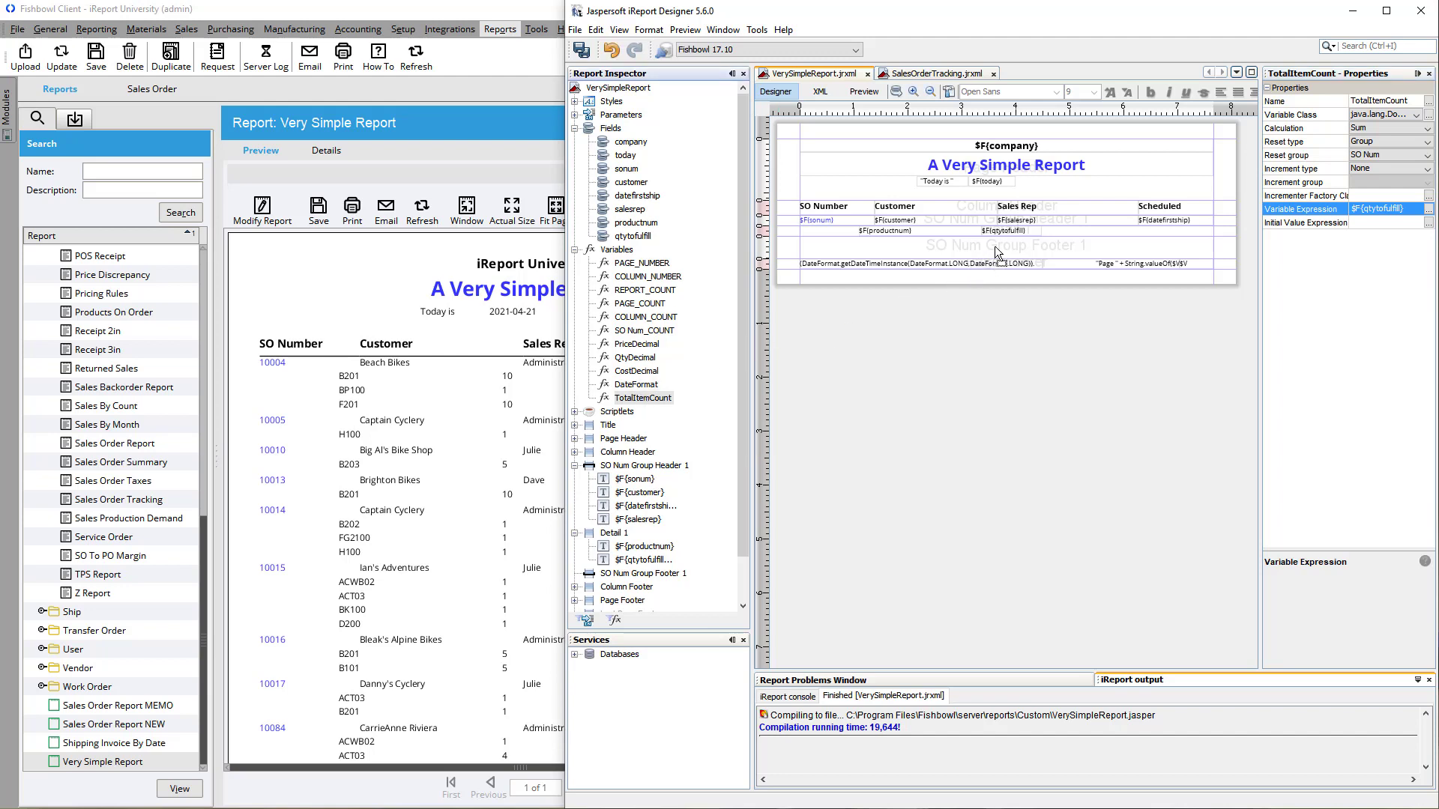
pyautogui.moveTo(997, 254); pyautogui.dragTo(1005, 248)
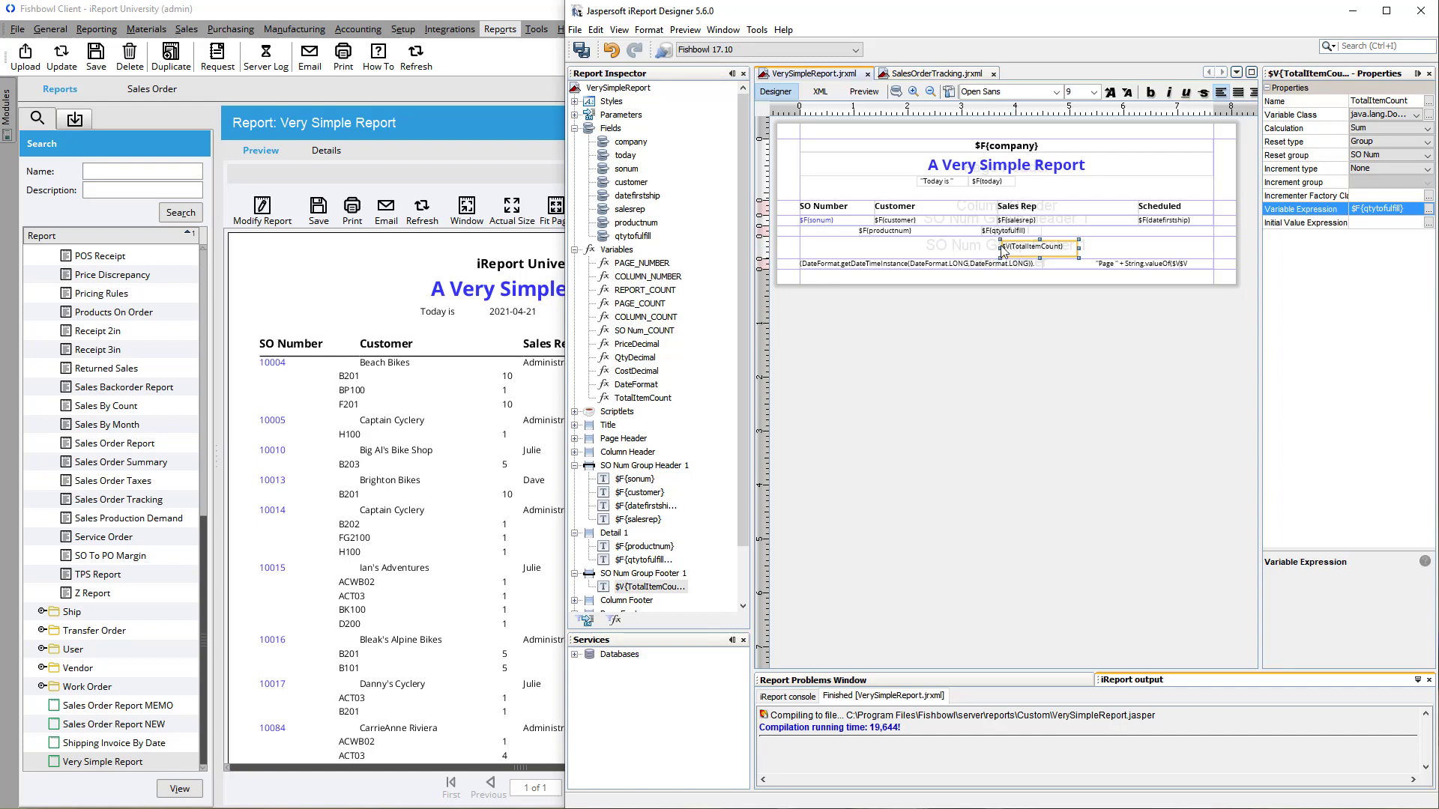
pyautogui.click(1008, 249)
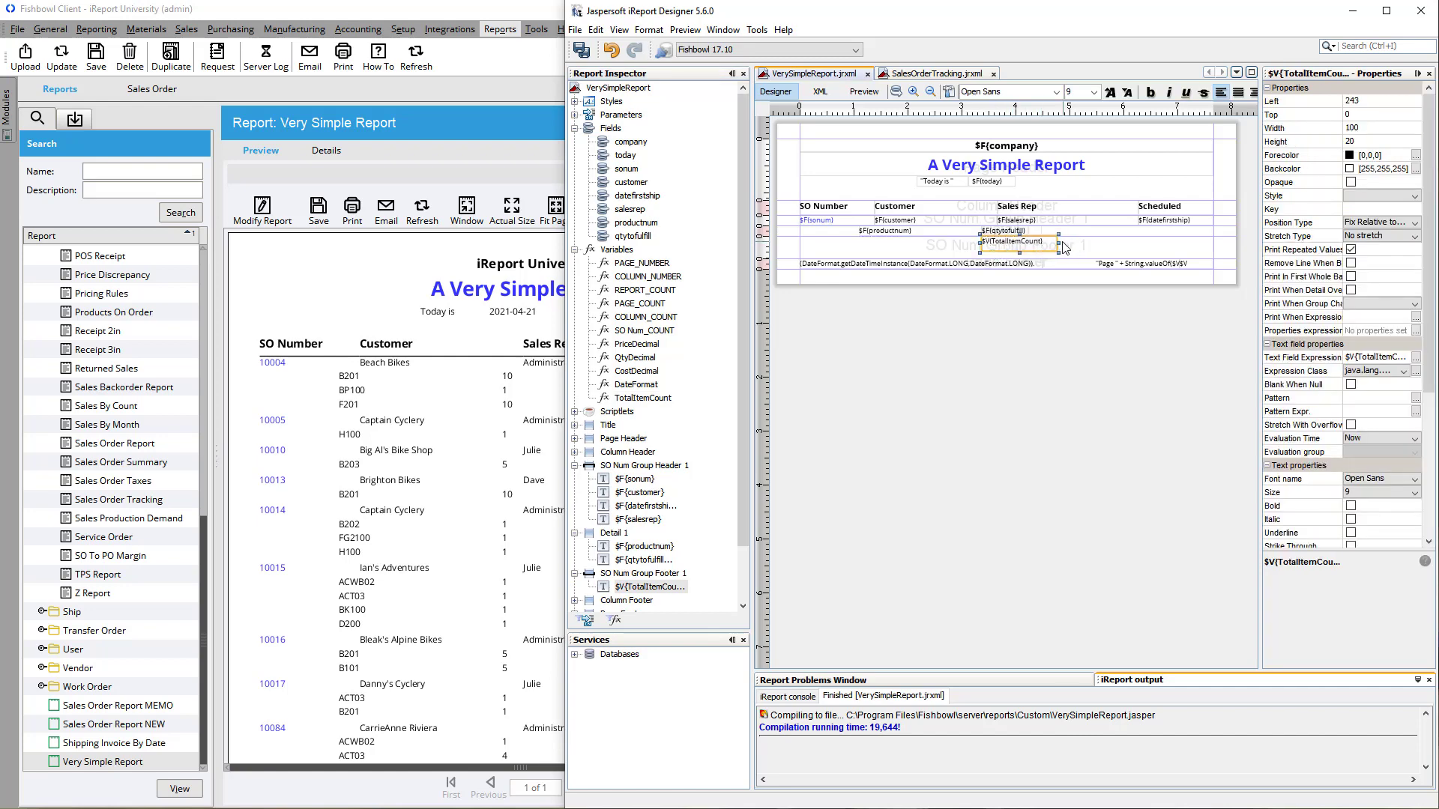
pyautogui.moveTo(1058, 243); pyautogui.dragTo(1039, 246)
# Duplicate the Customer header label into SO Num Group Footer 1 and narrow it to end where the TotalItemCount field begins.
pyautogui.click(903, 213)
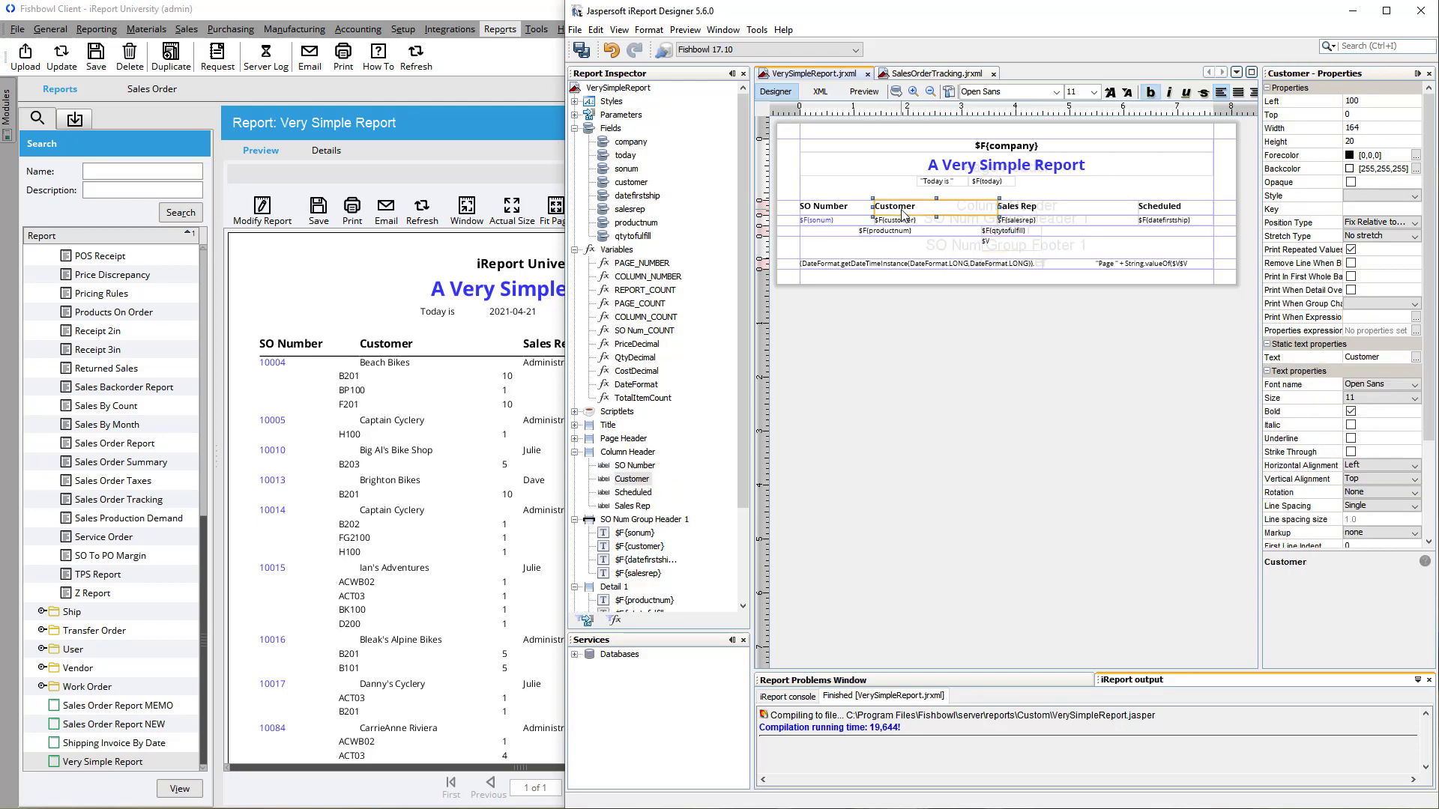
pyautogui.click(897, 249)
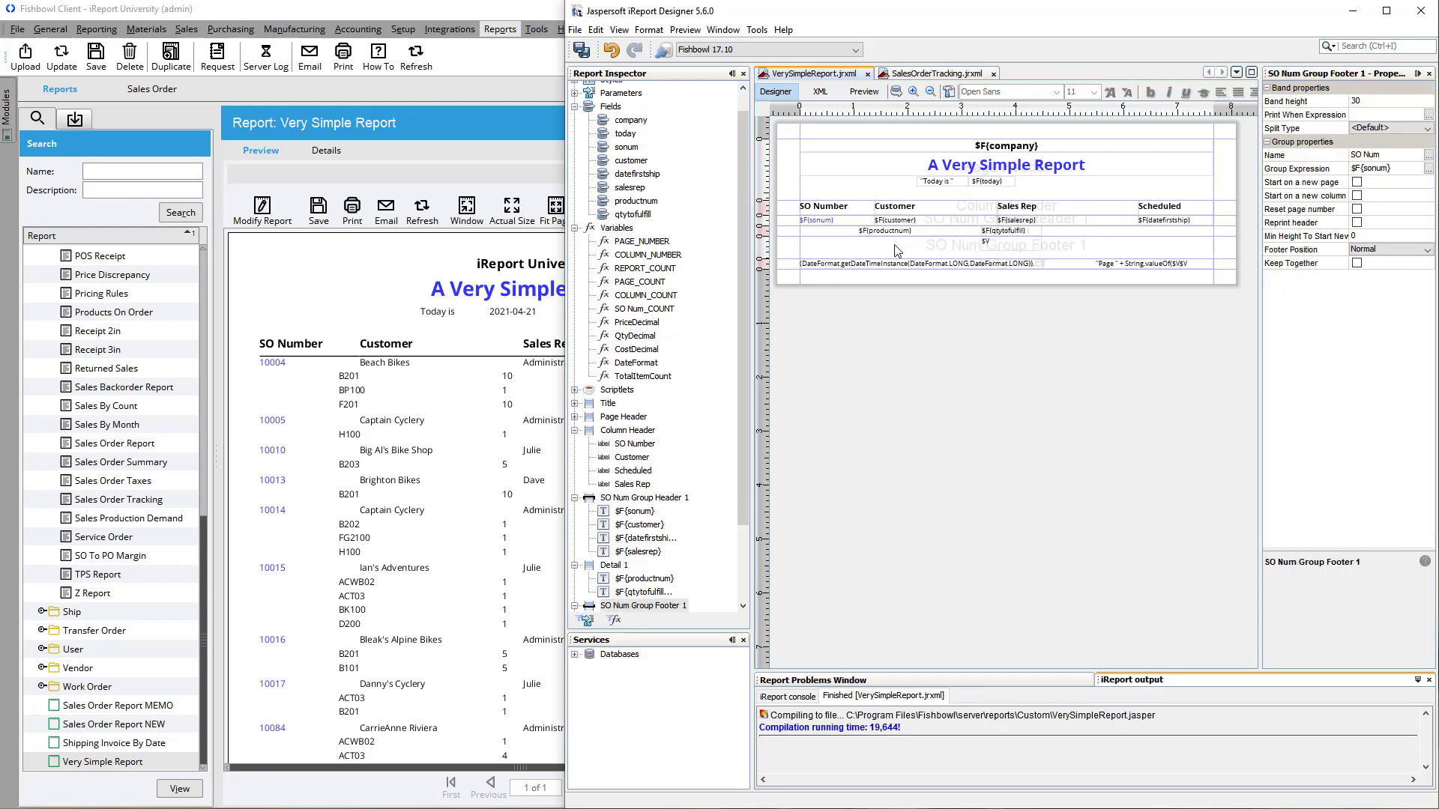
pyautogui.hotkey('ctrl', 'v')
pyautogui.moveTo(897, 255); pyautogui.dragTo(868, 243)
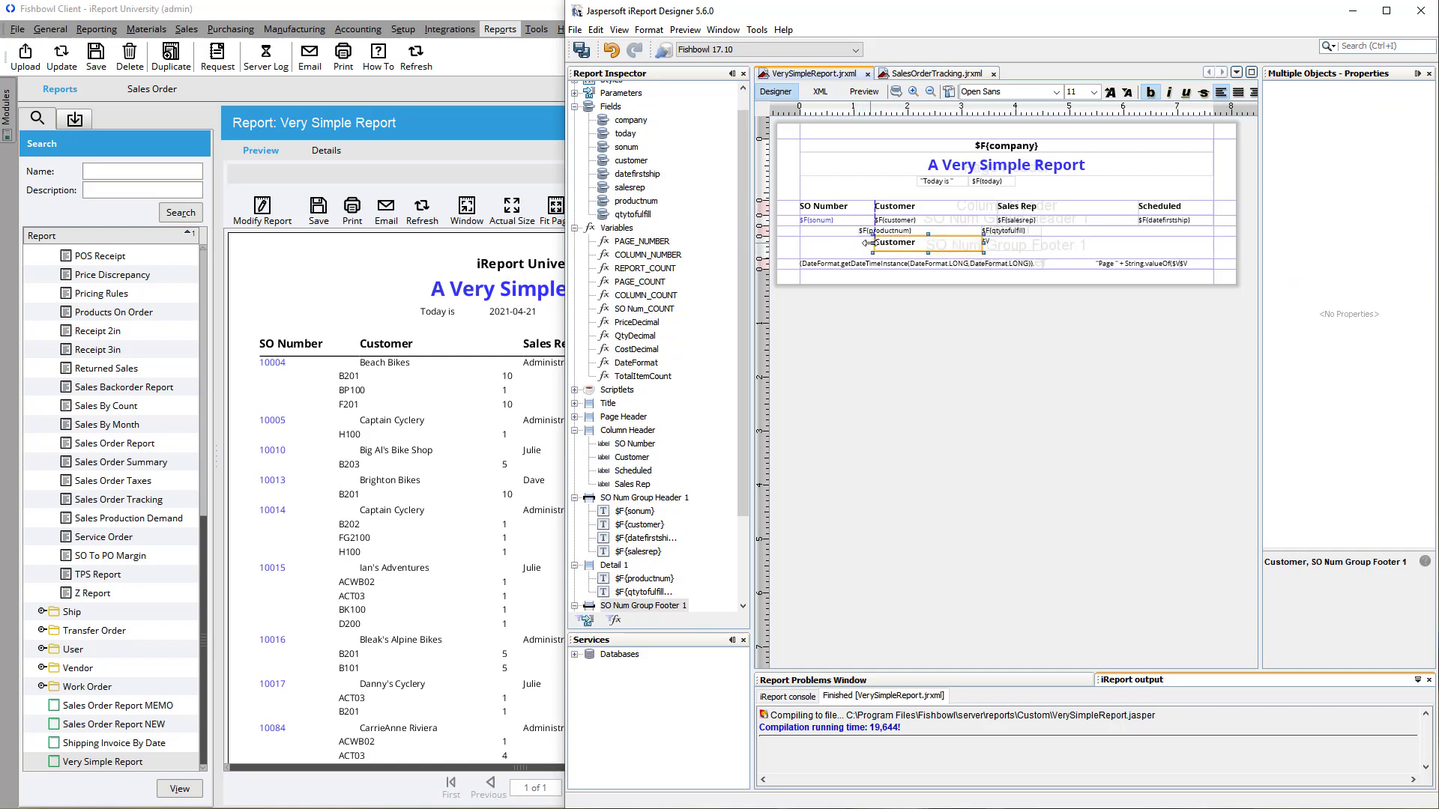
# Change the text of the duplicated footer label to "Total Pieces:" and align it right.
pyautogui.doubleClick(893, 250)
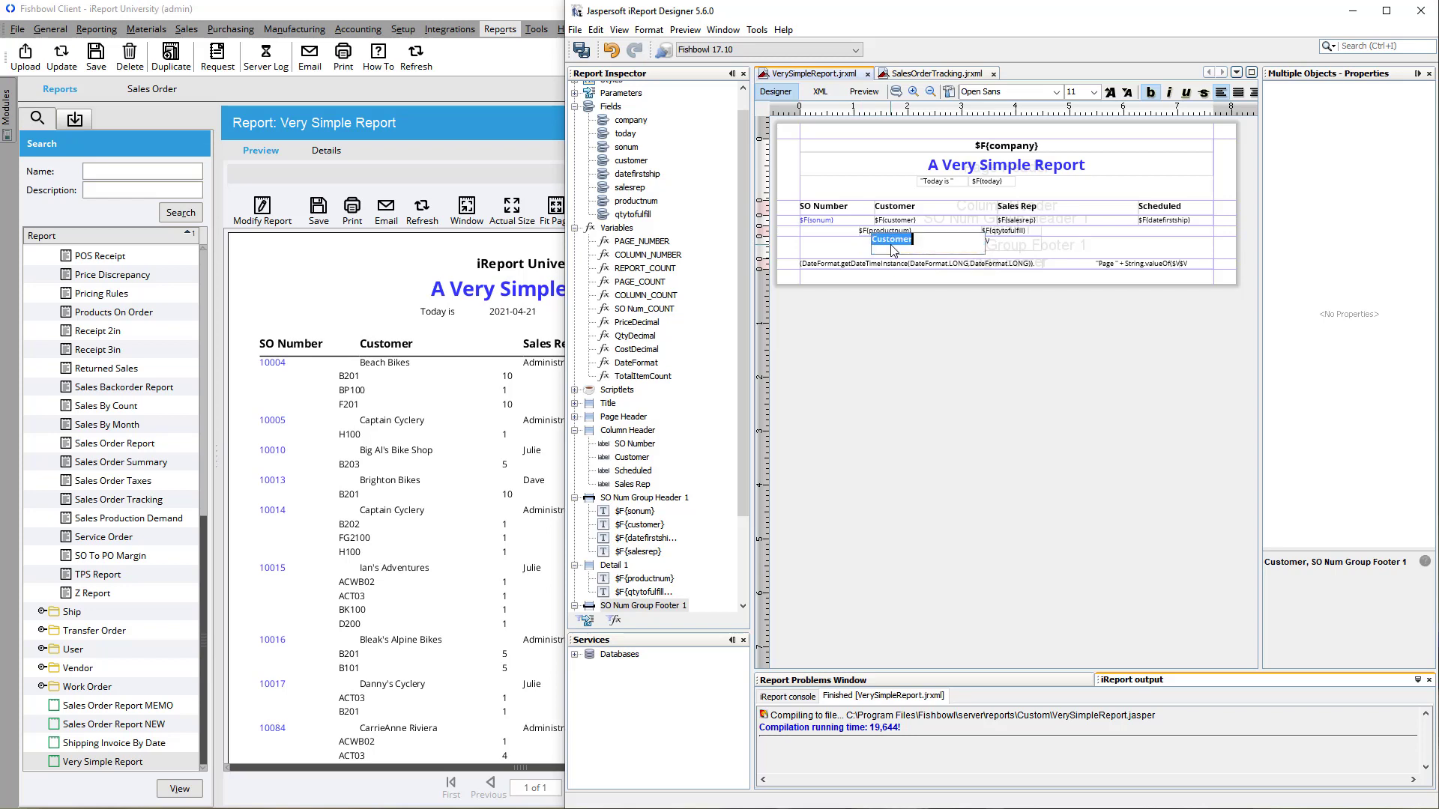
pyautogui.write('Total Pieces:')
pyautogui.click(939, 254)
pyautogui.click(1253, 93)
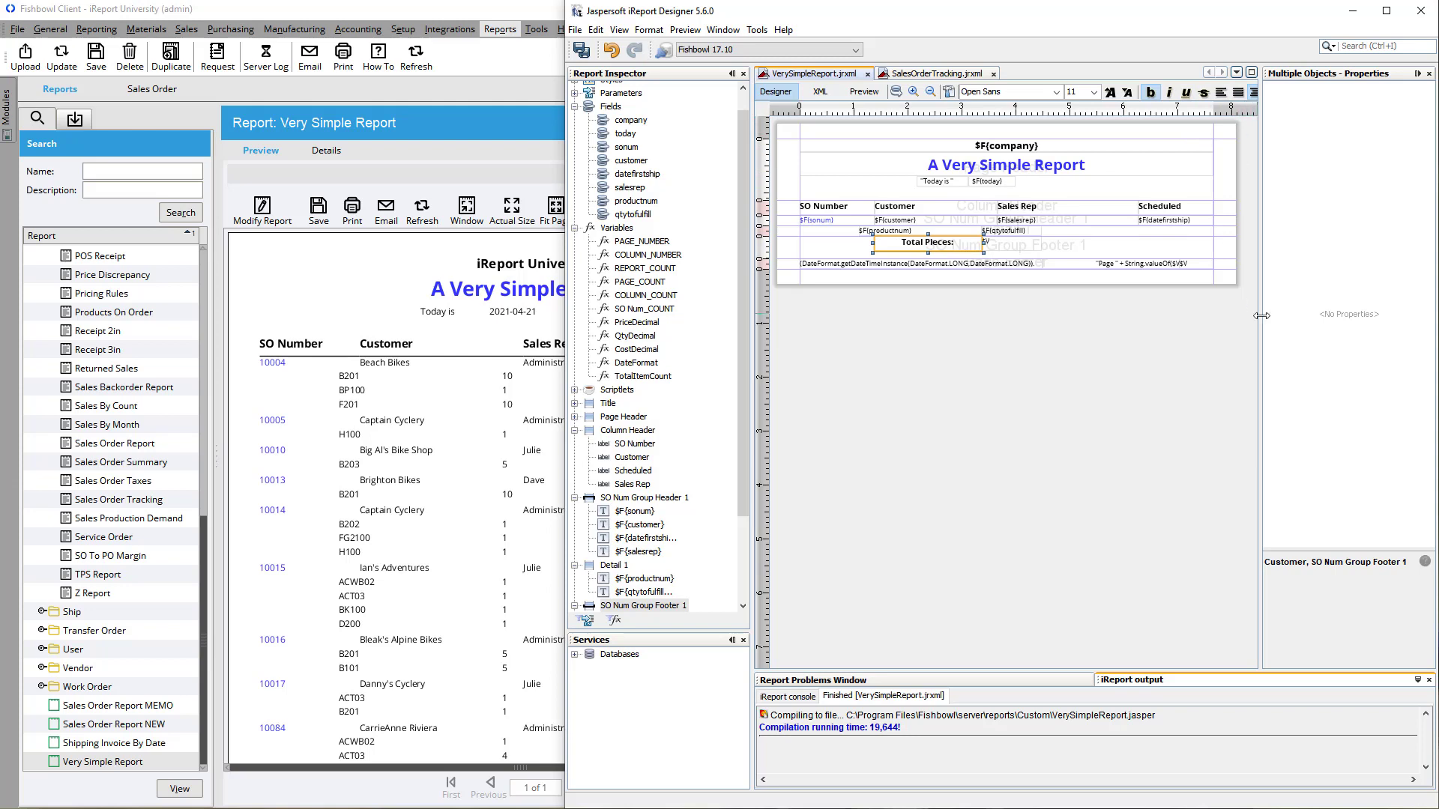
pyautogui.moveTo(1260, 294); pyautogui.dragTo(1298, 294)
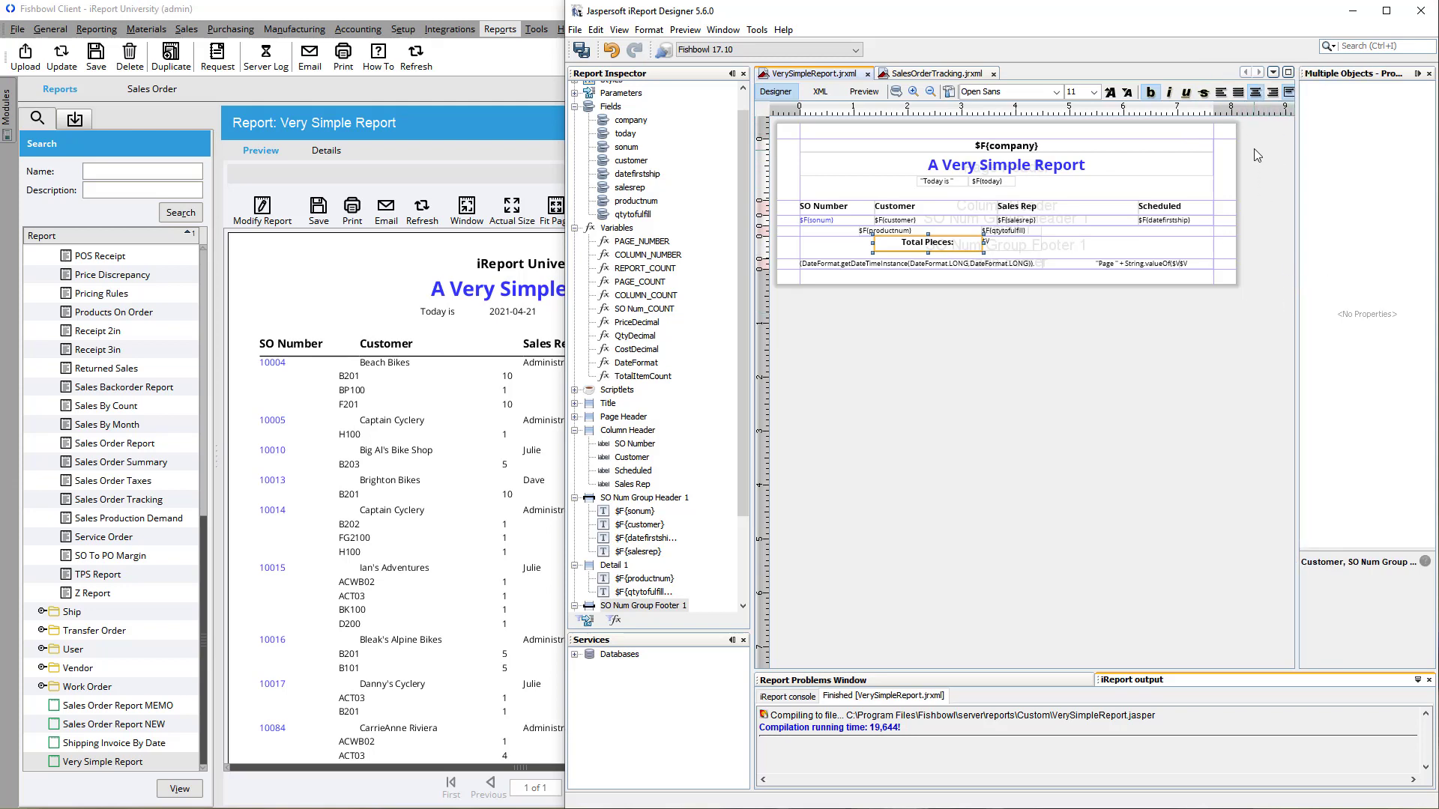
pyautogui.click(1274, 93)
# Make the footer's TotalItemCount field bold and horizontally centered, and set middle vertical alignment for both it and the Total Pieces: label.
pyautogui.click(1020, 245)
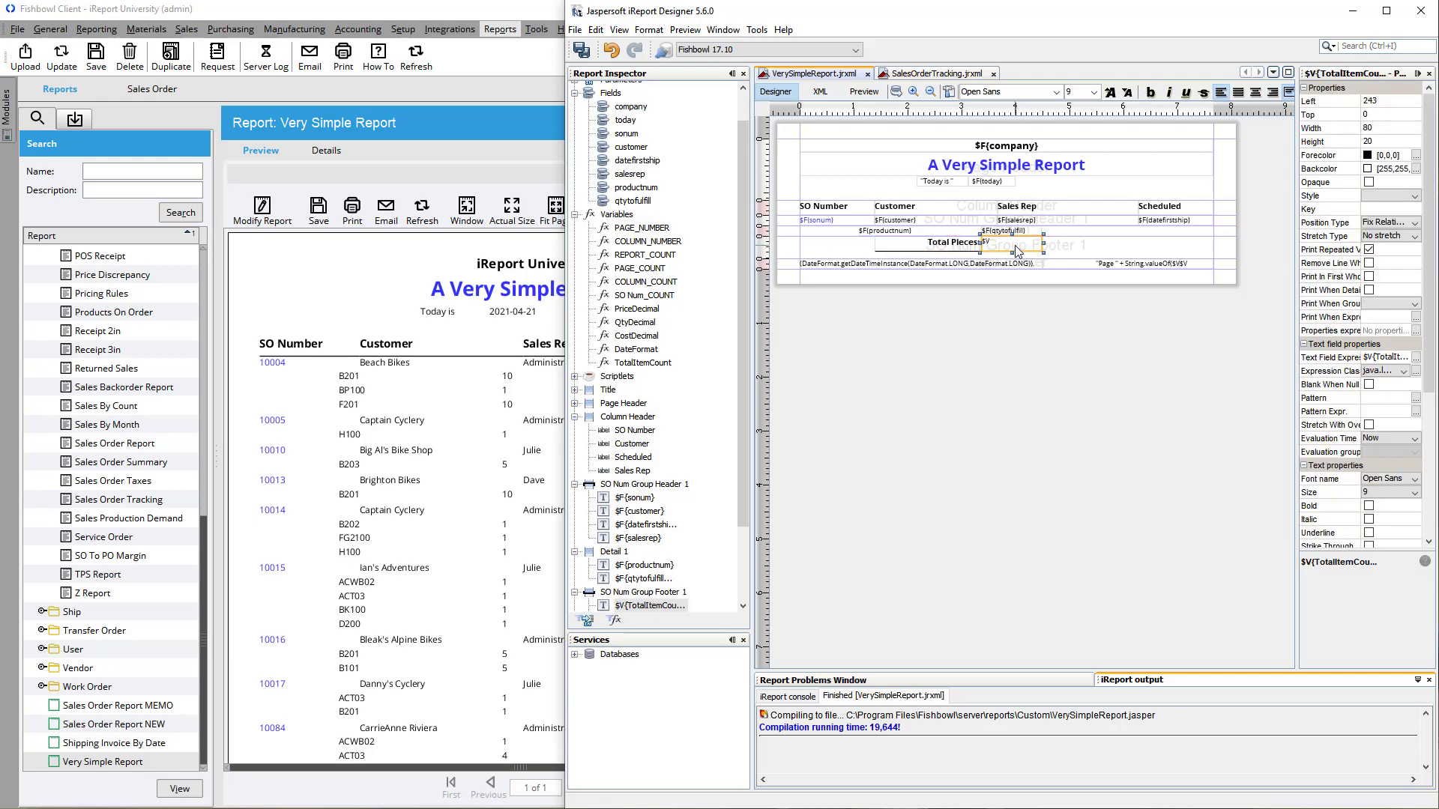
pyautogui.click(1255, 93)
pyautogui.click(1151, 93)
pyautogui.moveTo(1295, 275); pyautogui.dragTo(1325, 275)
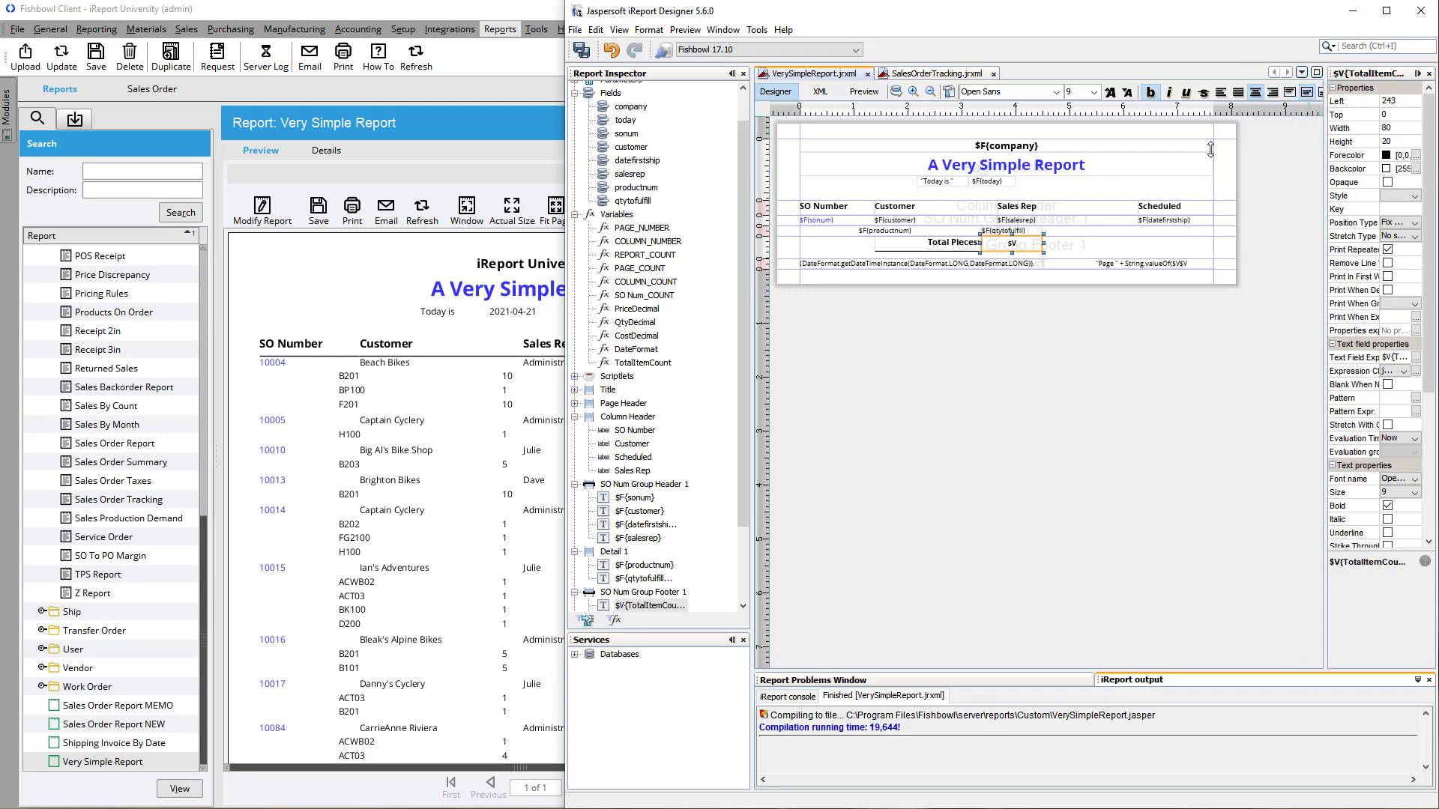
pyautogui.click(974, 247)
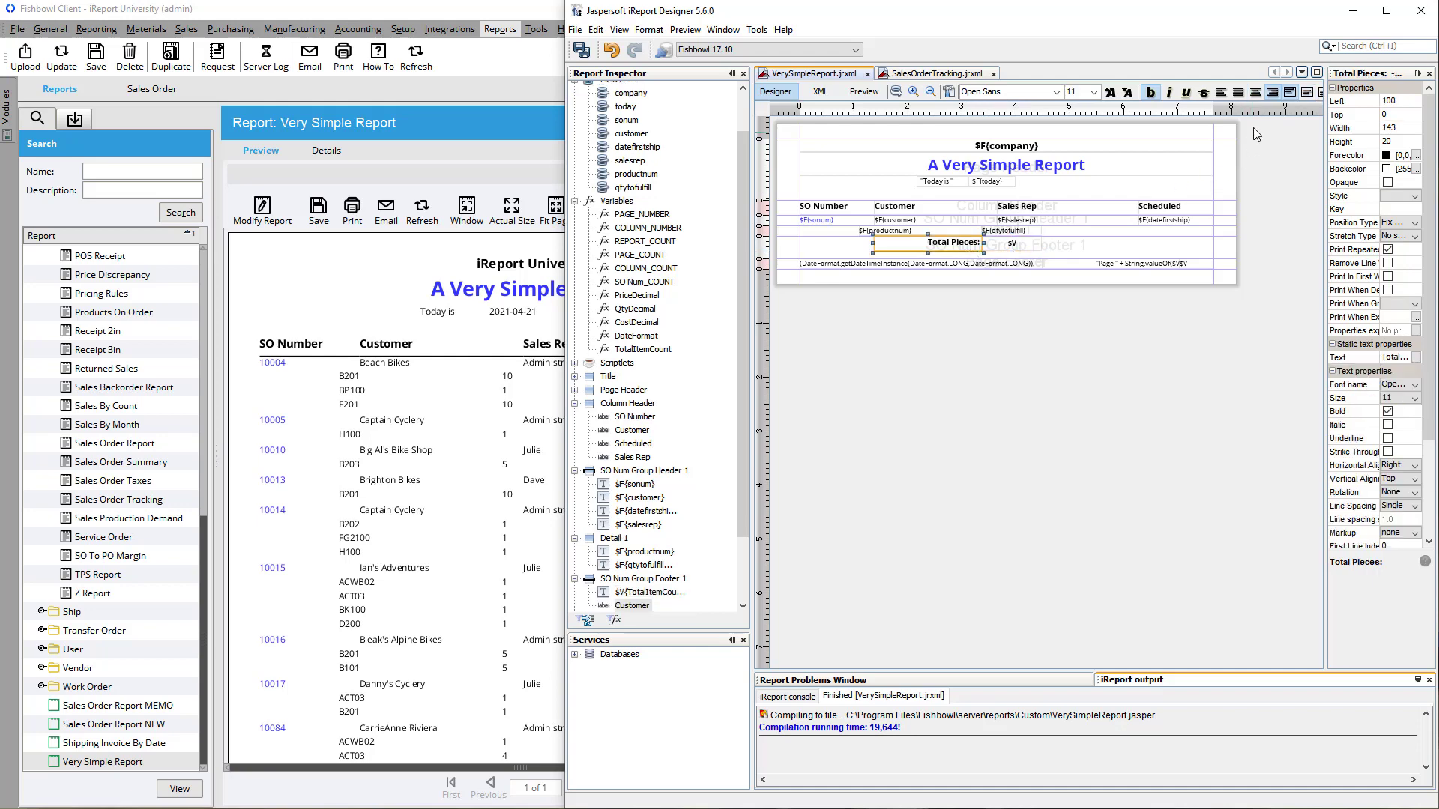
pyautogui.click(1307, 92)
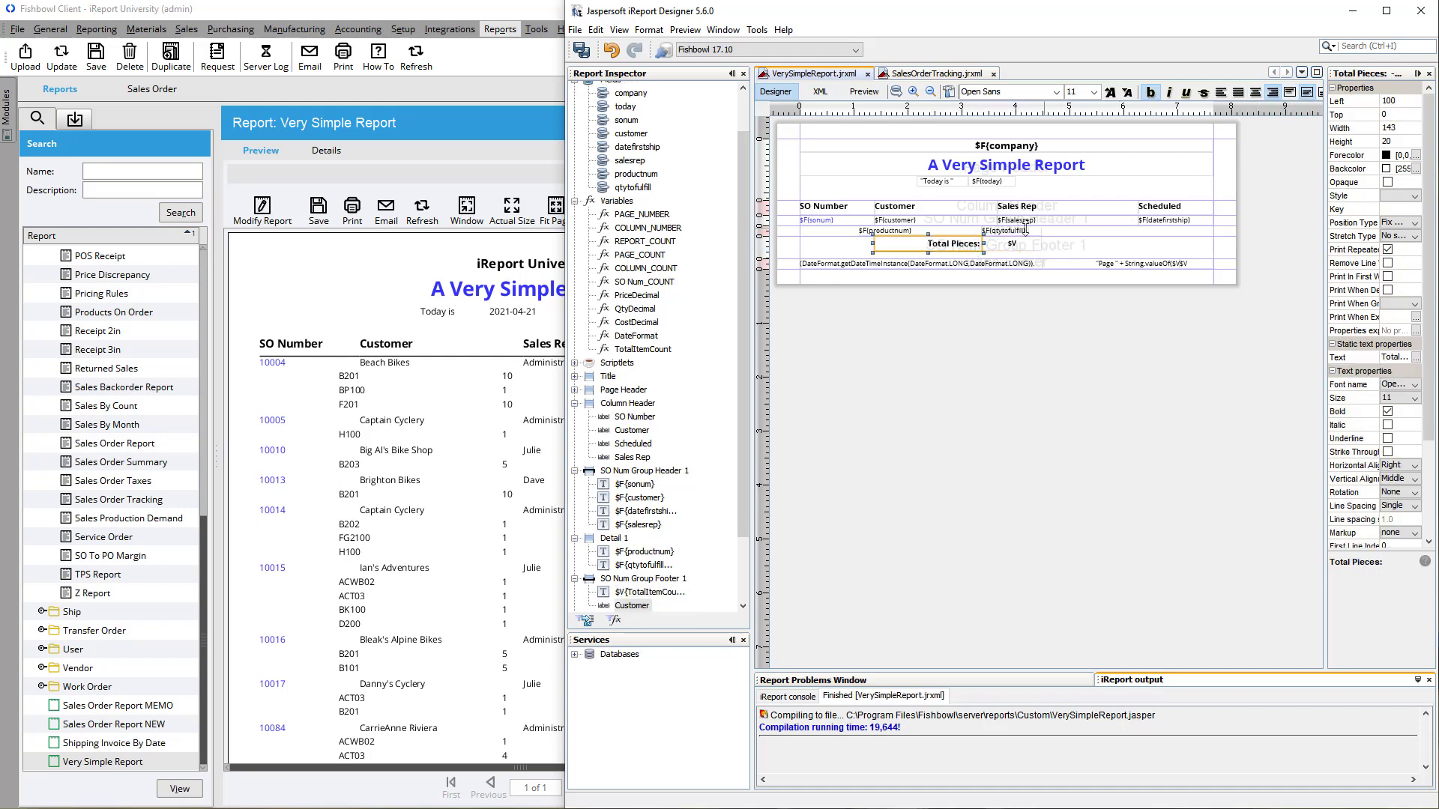
# Restore the Total Pieces: label's bottom border to its default in Padding And Borders and select its top border.
pyautogui.rightClick(955, 247)
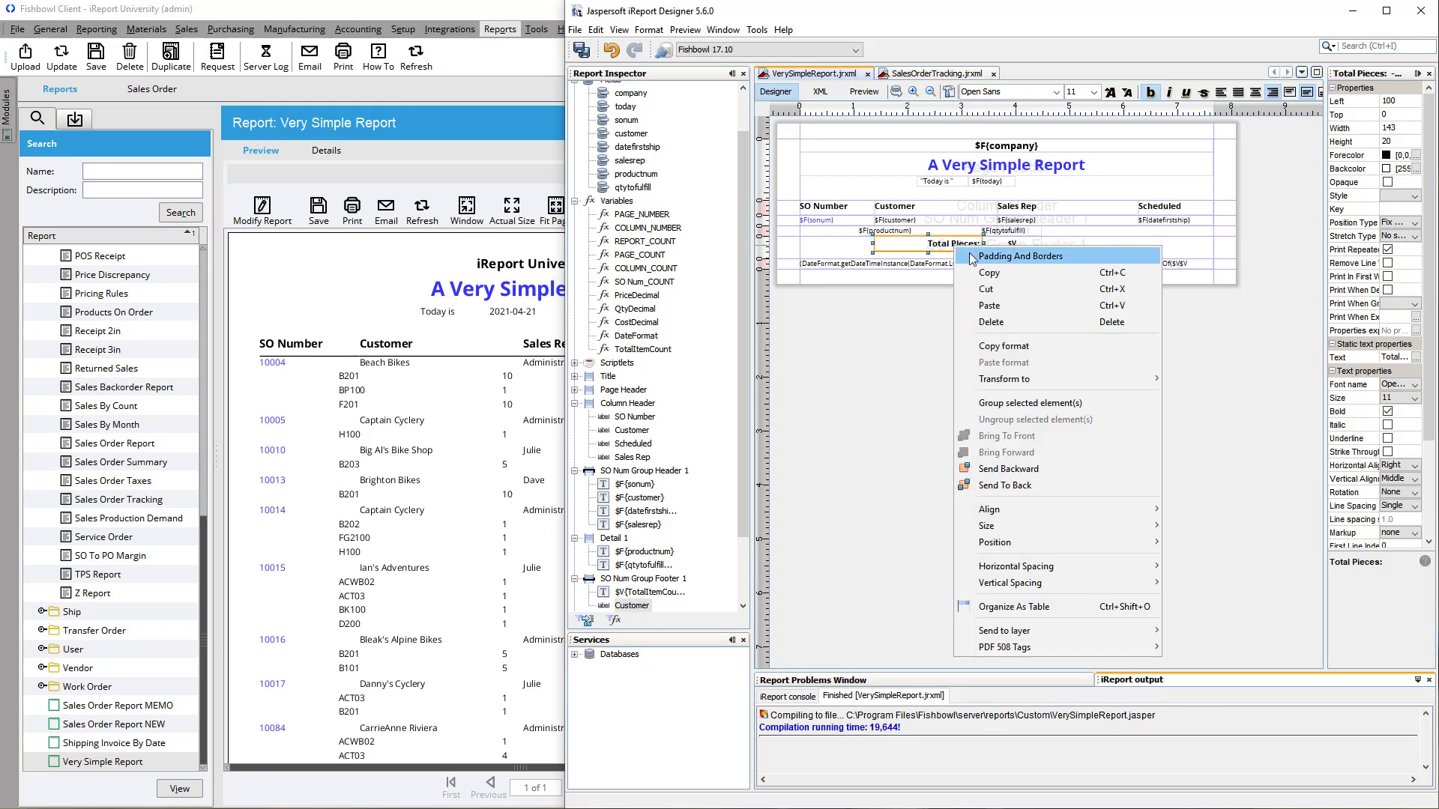
pyautogui.click(976, 259)
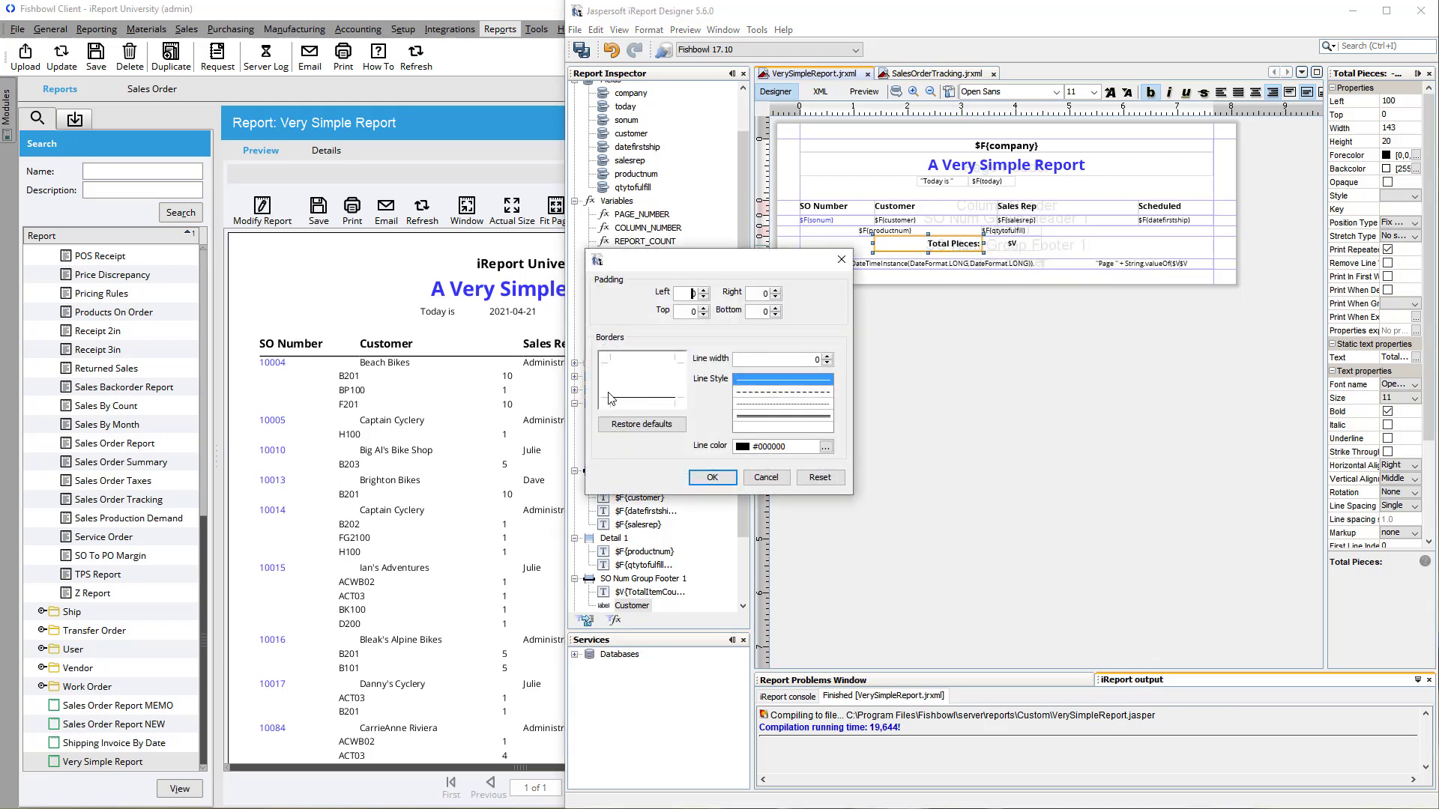
pyautogui.click(641, 424)
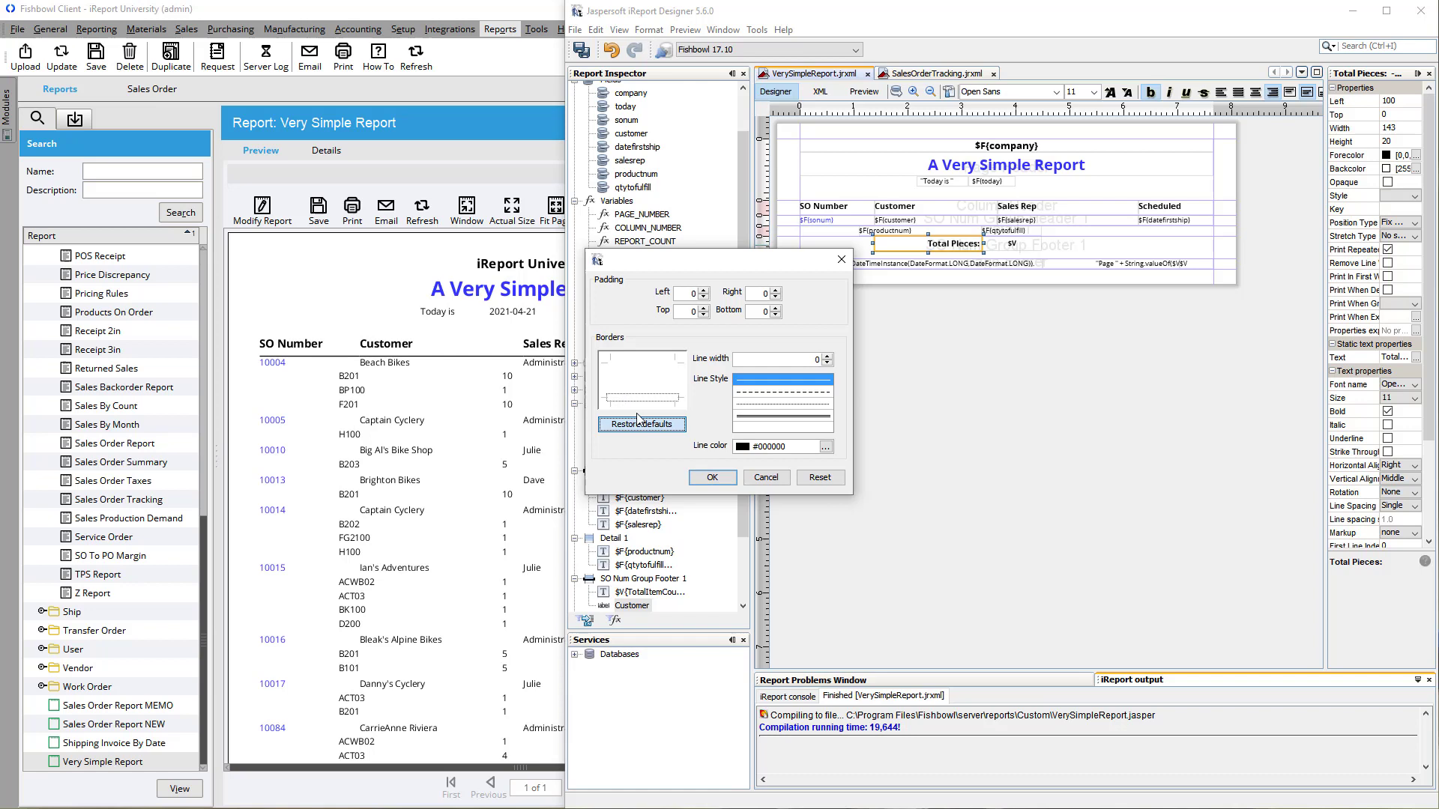
pyautogui.click(647, 366)
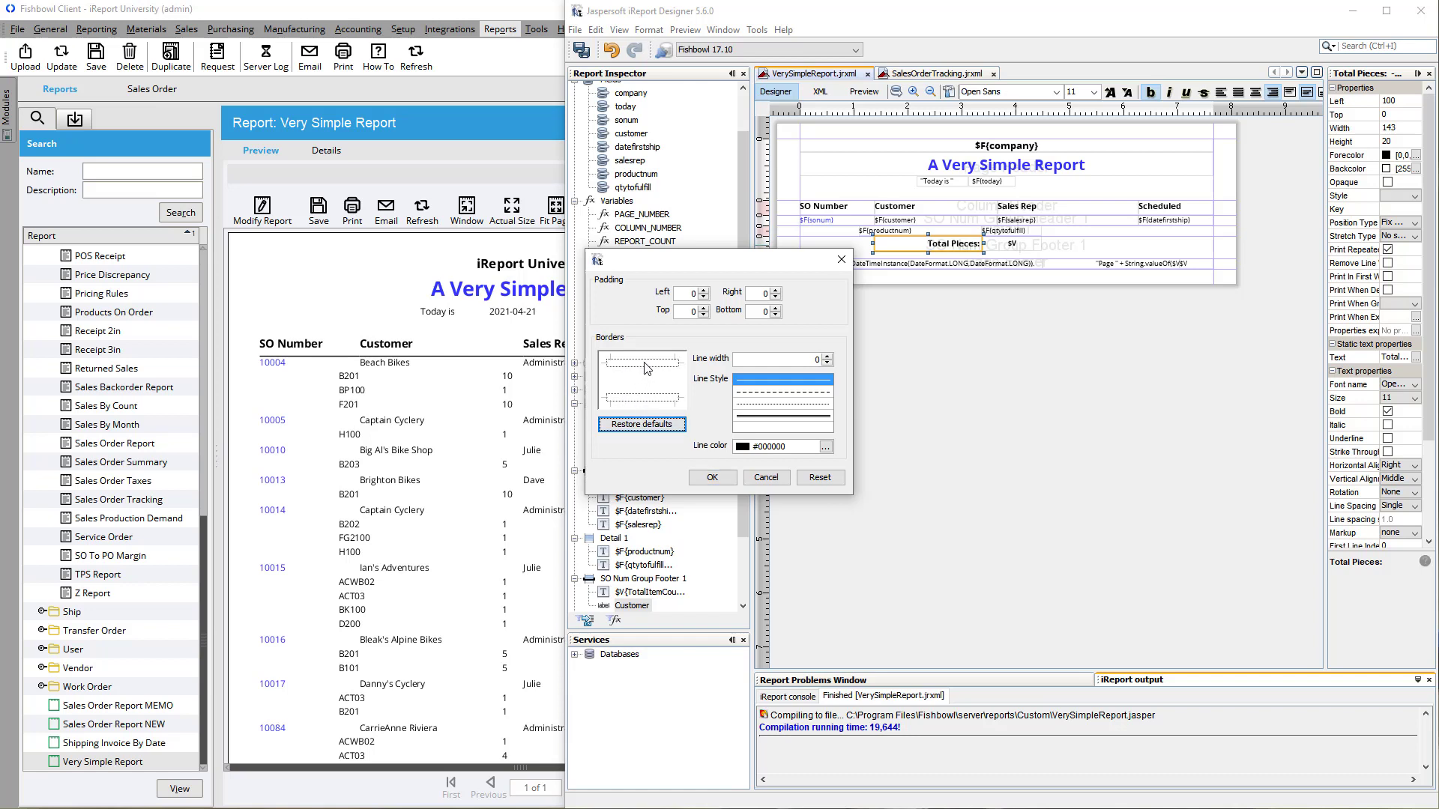
pyautogui.click(827, 355)
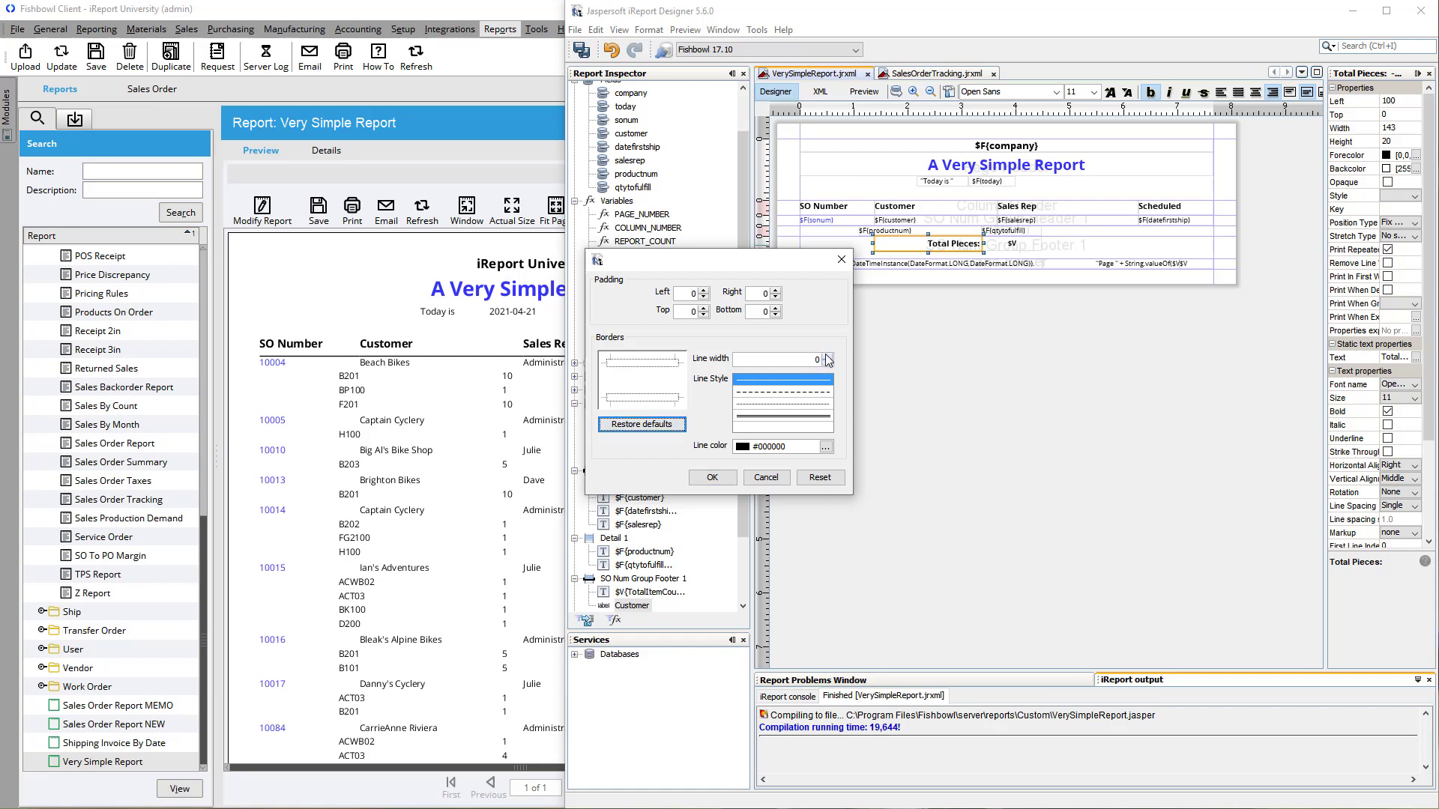
pyautogui.click(825, 448)
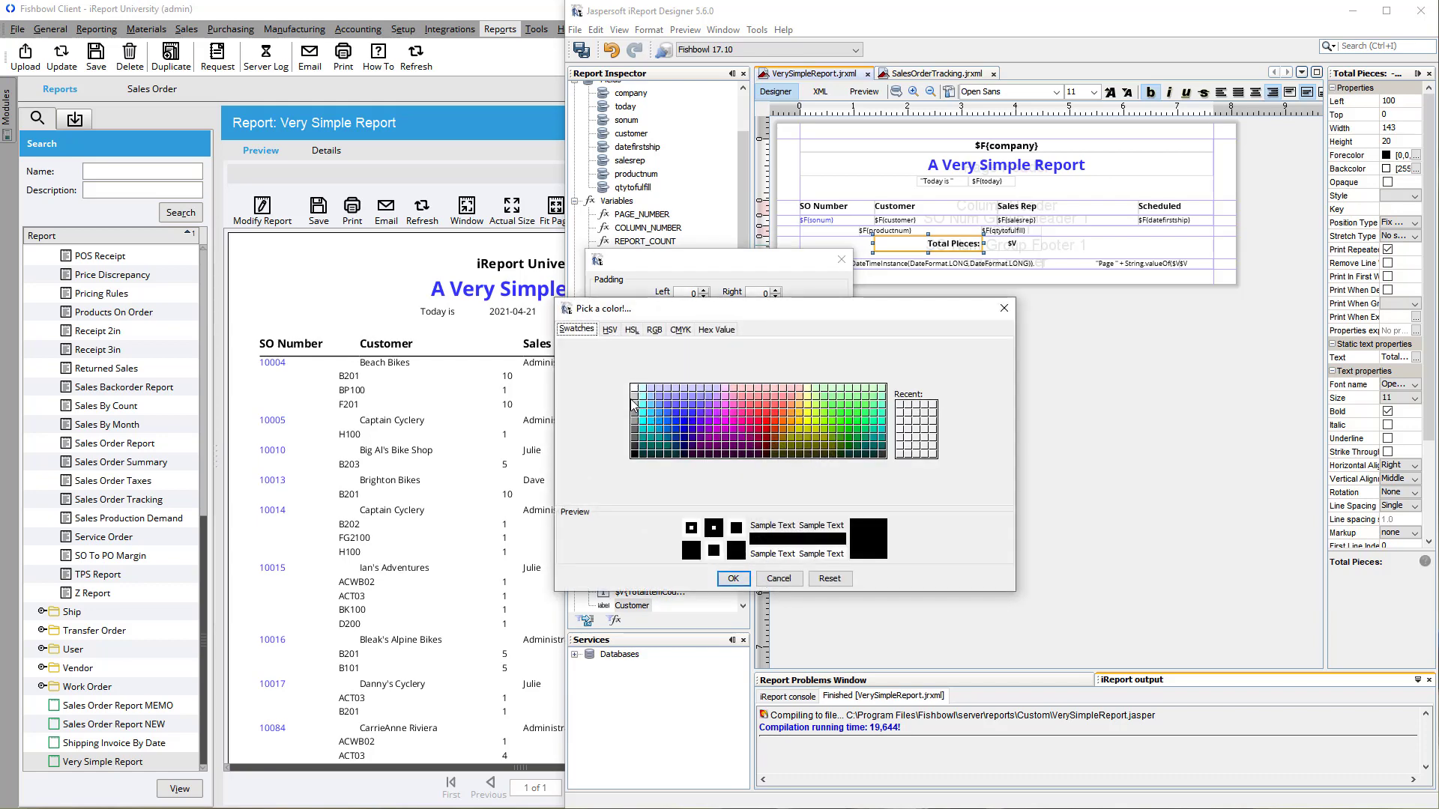
pyautogui.click(634, 398)
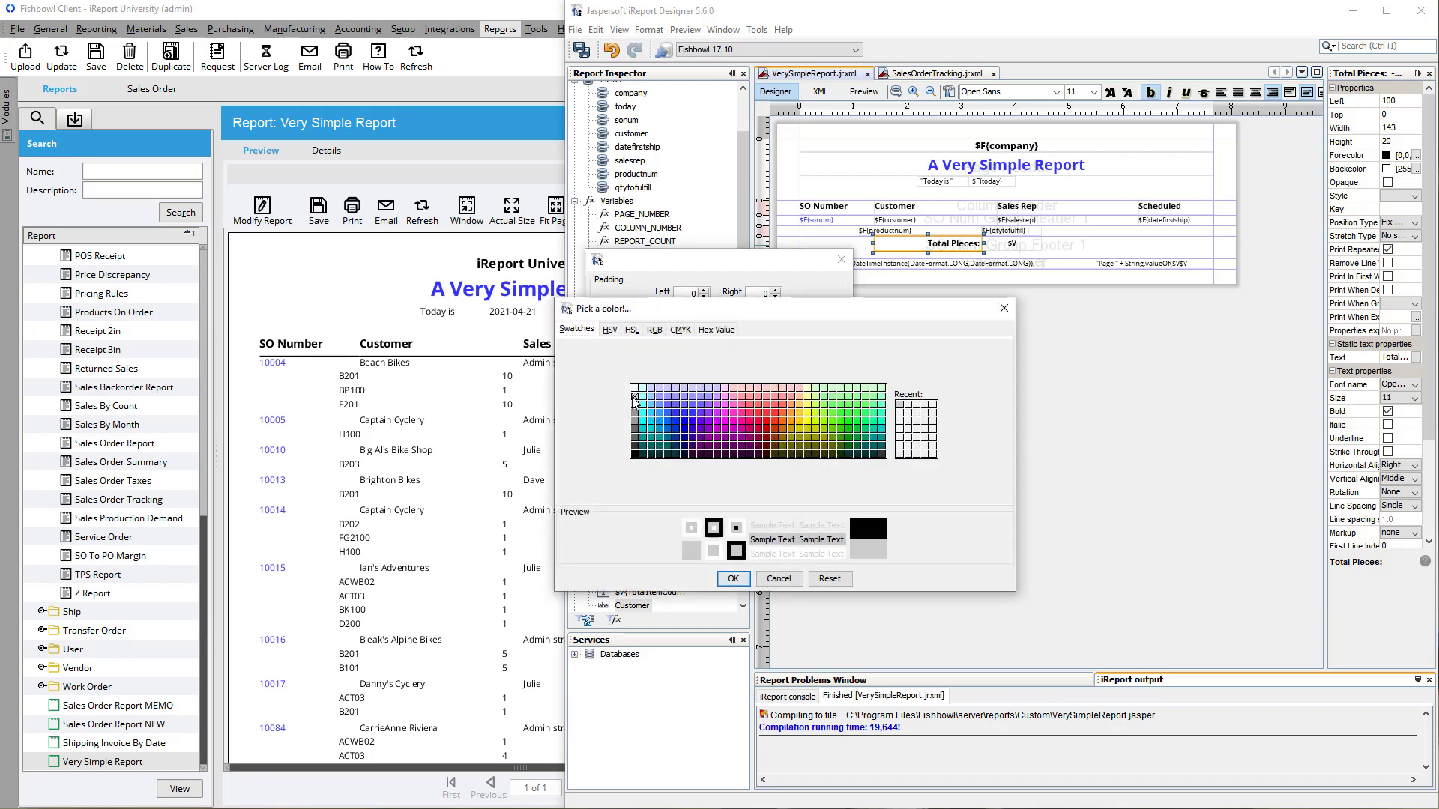
pyautogui.click(733, 577)
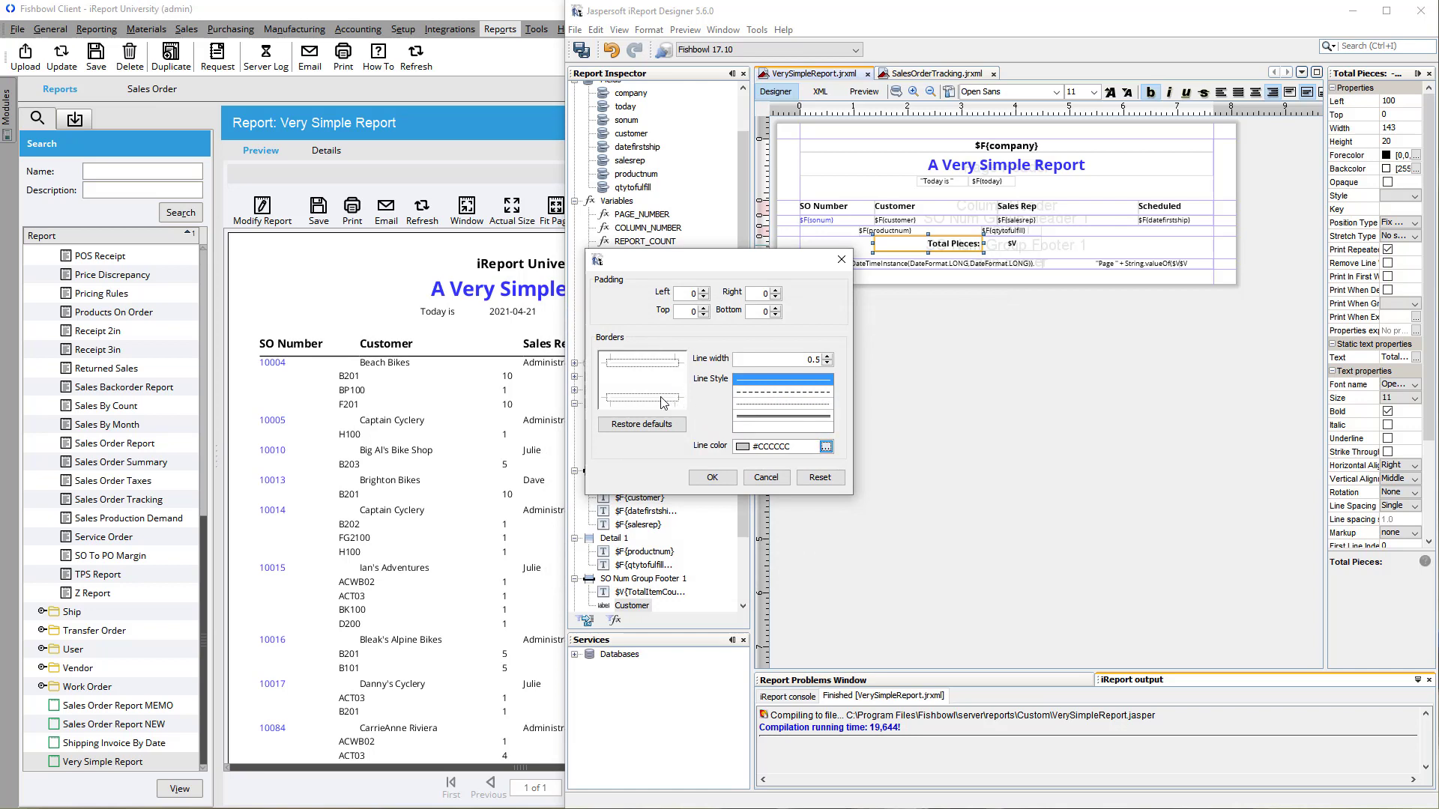
pyautogui.click(655, 426)
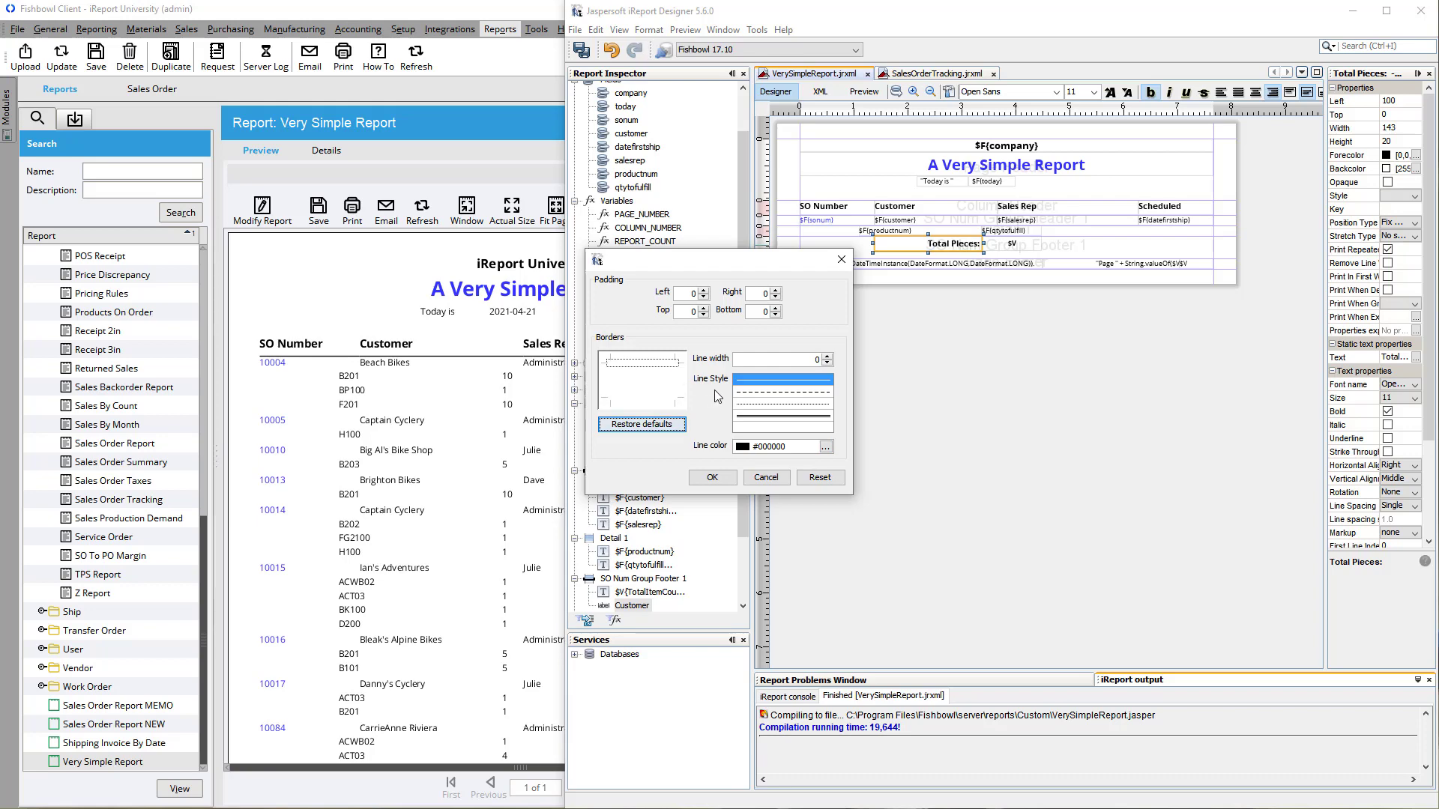
# Give the Total Pieces: label a top border with line width 0.5 and color #CCCCCC.
pyautogui.click(826, 357)
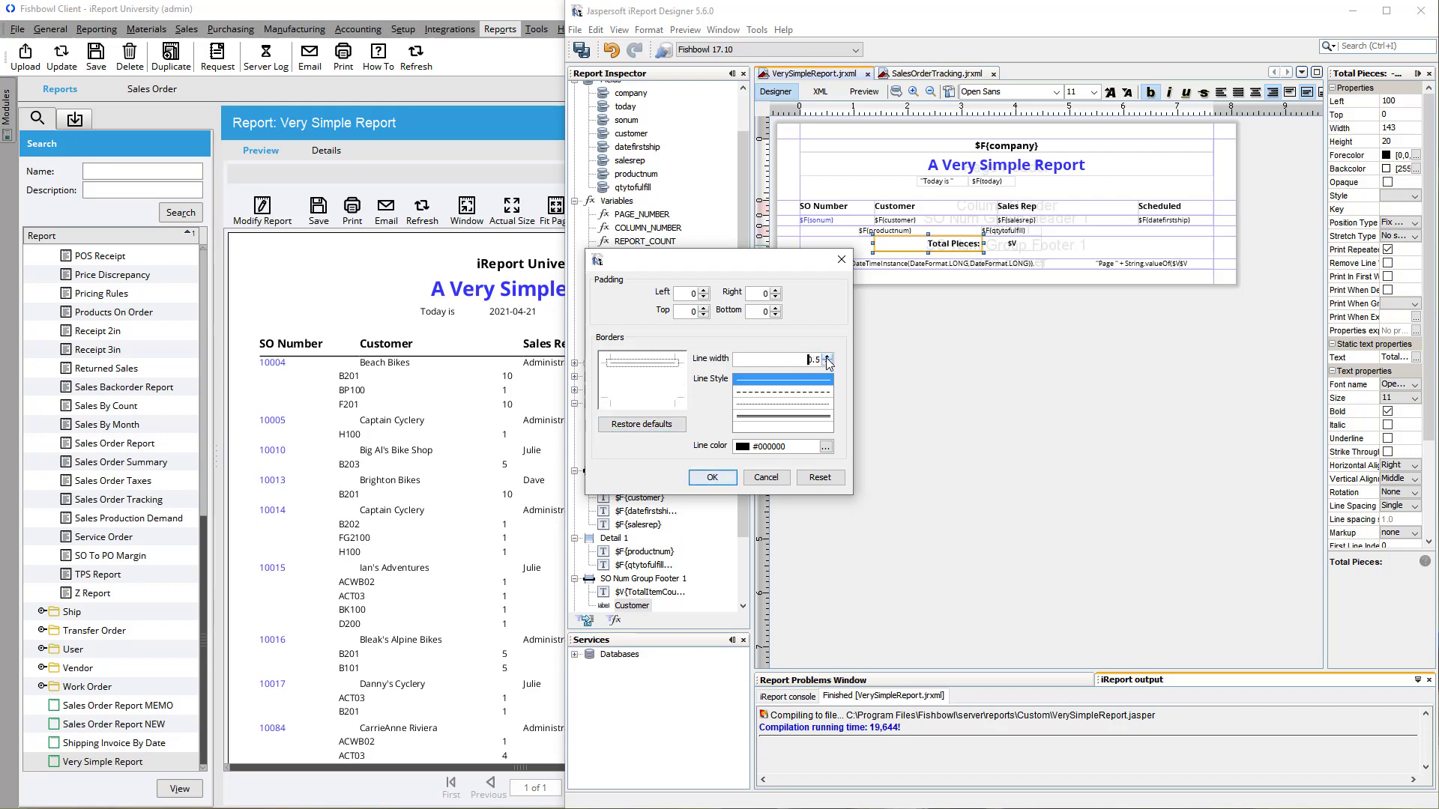
pyautogui.click(827, 448)
pyautogui.click(636, 396)
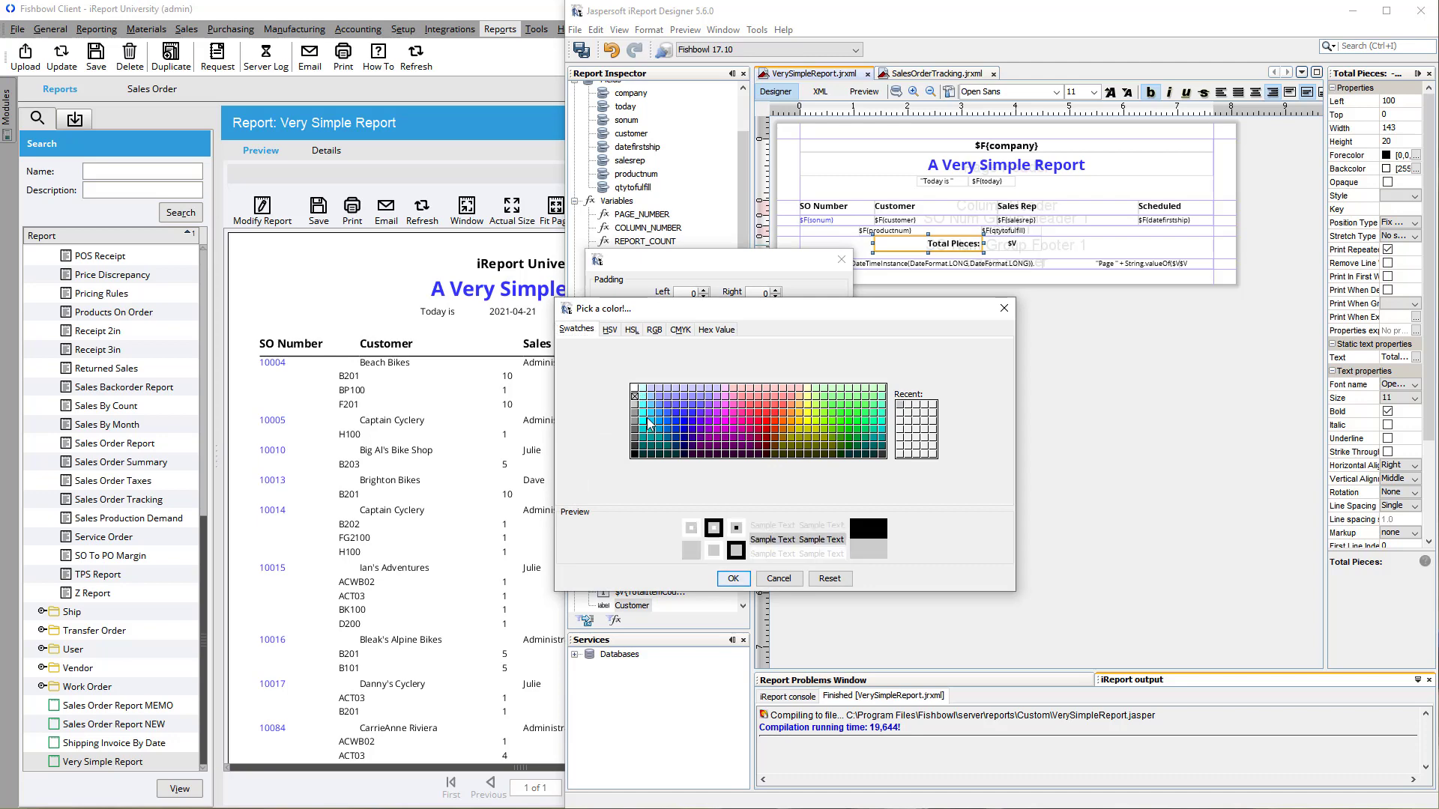
pyautogui.click(734, 579)
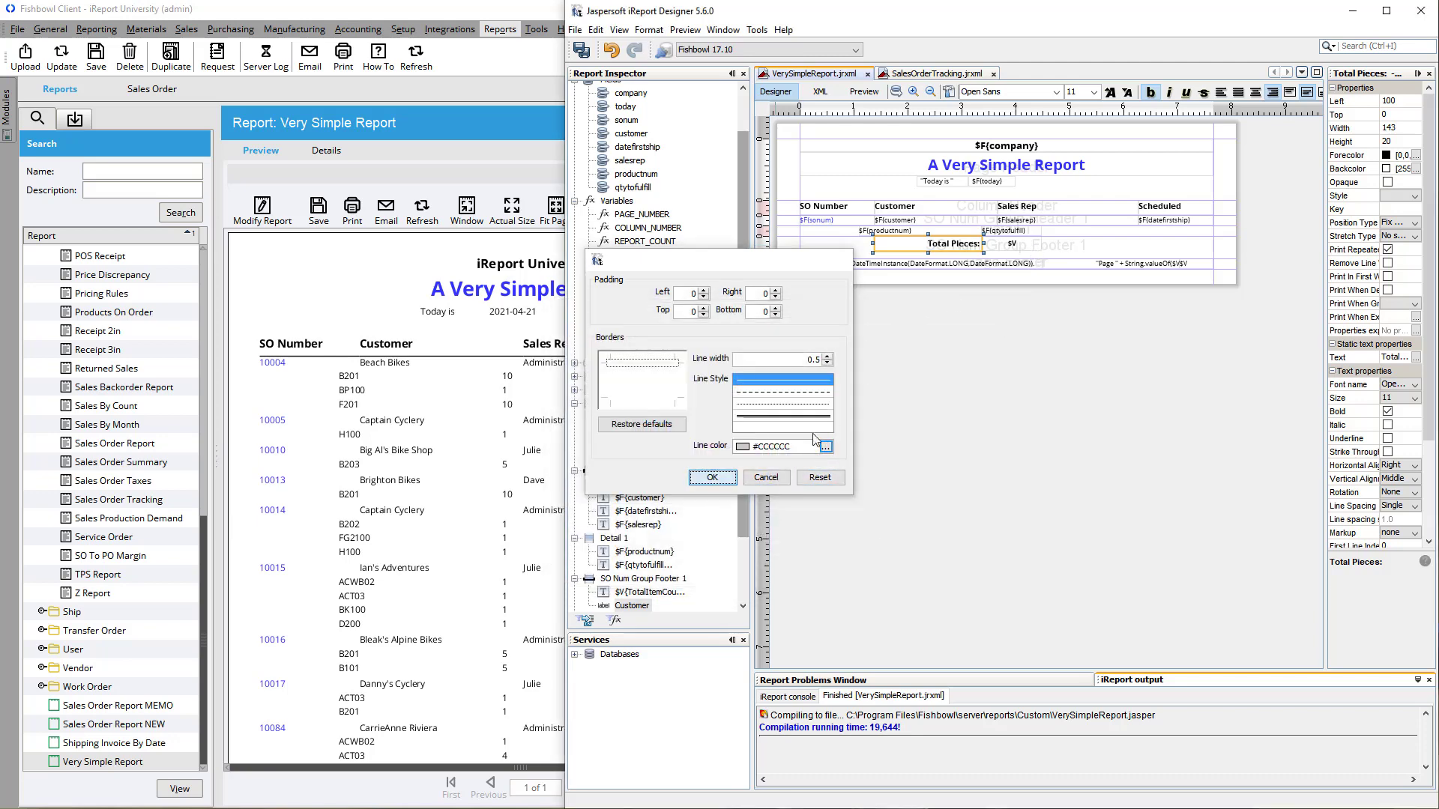
pyautogui.click(712, 477)
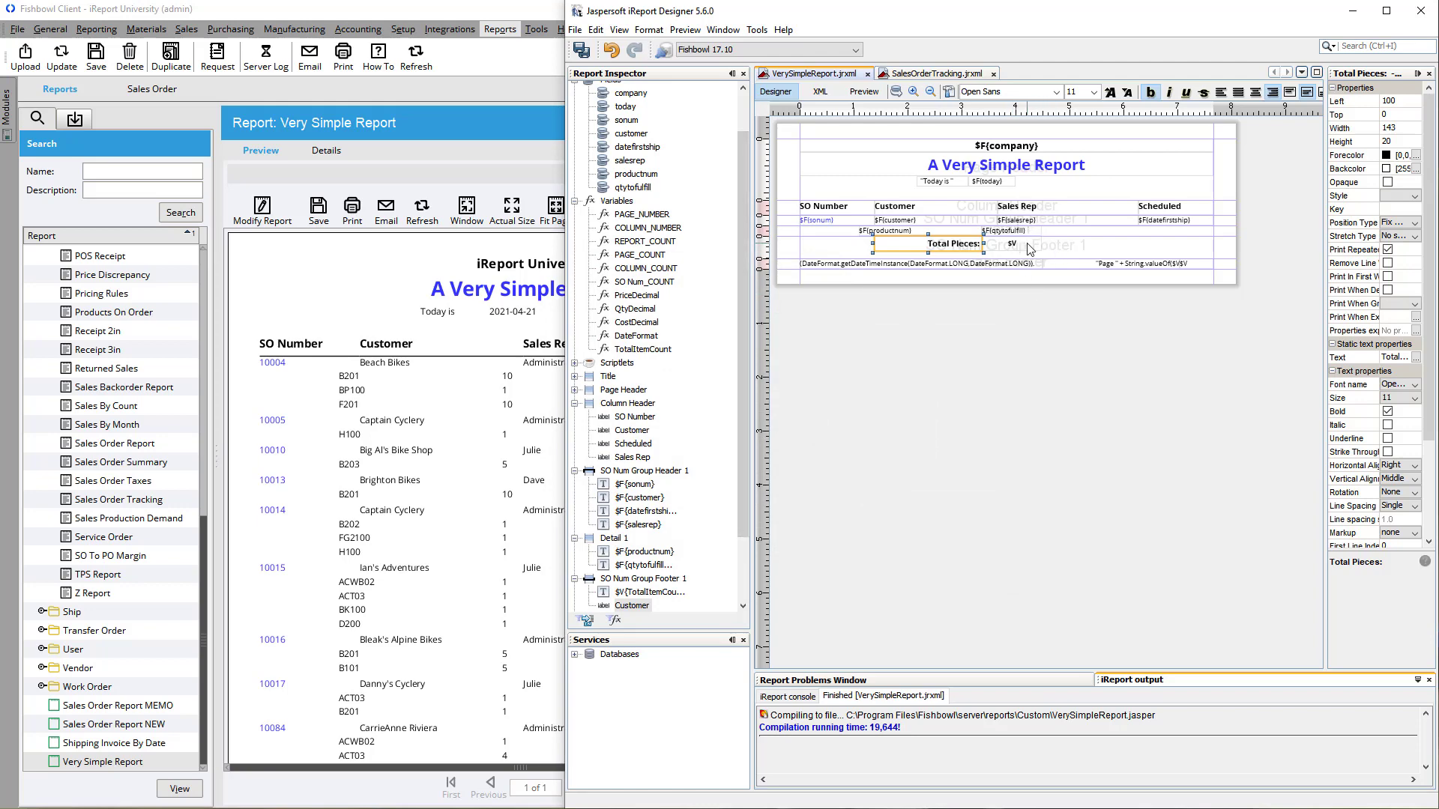
# Give the TotalItemCount field in the group footer a top border with line width 0.5 and color #CCCCCC.
pyautogui.click(1029, 249)
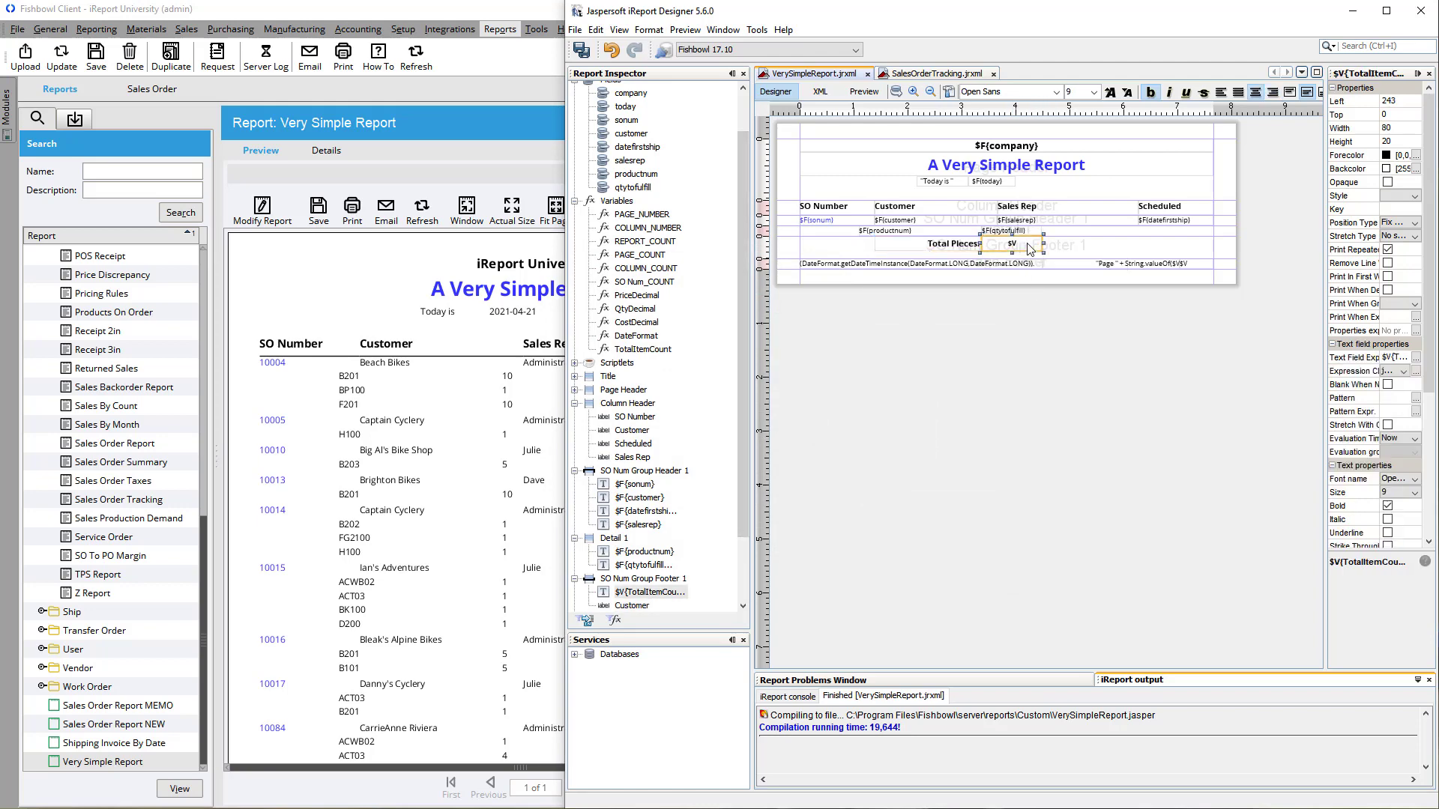
pyautogui.rightClick(1028, 249)
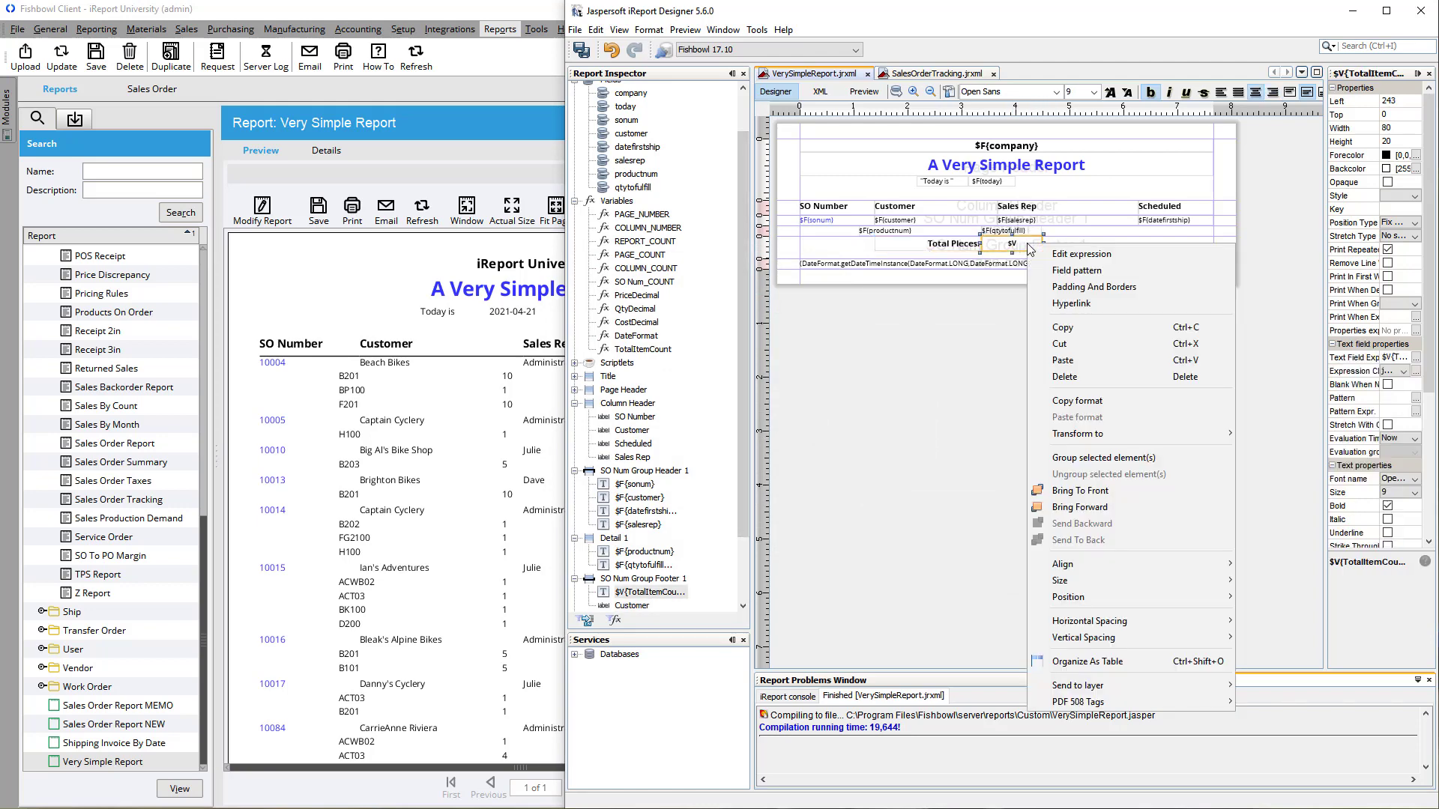
pyautogui.click(1056, 286)
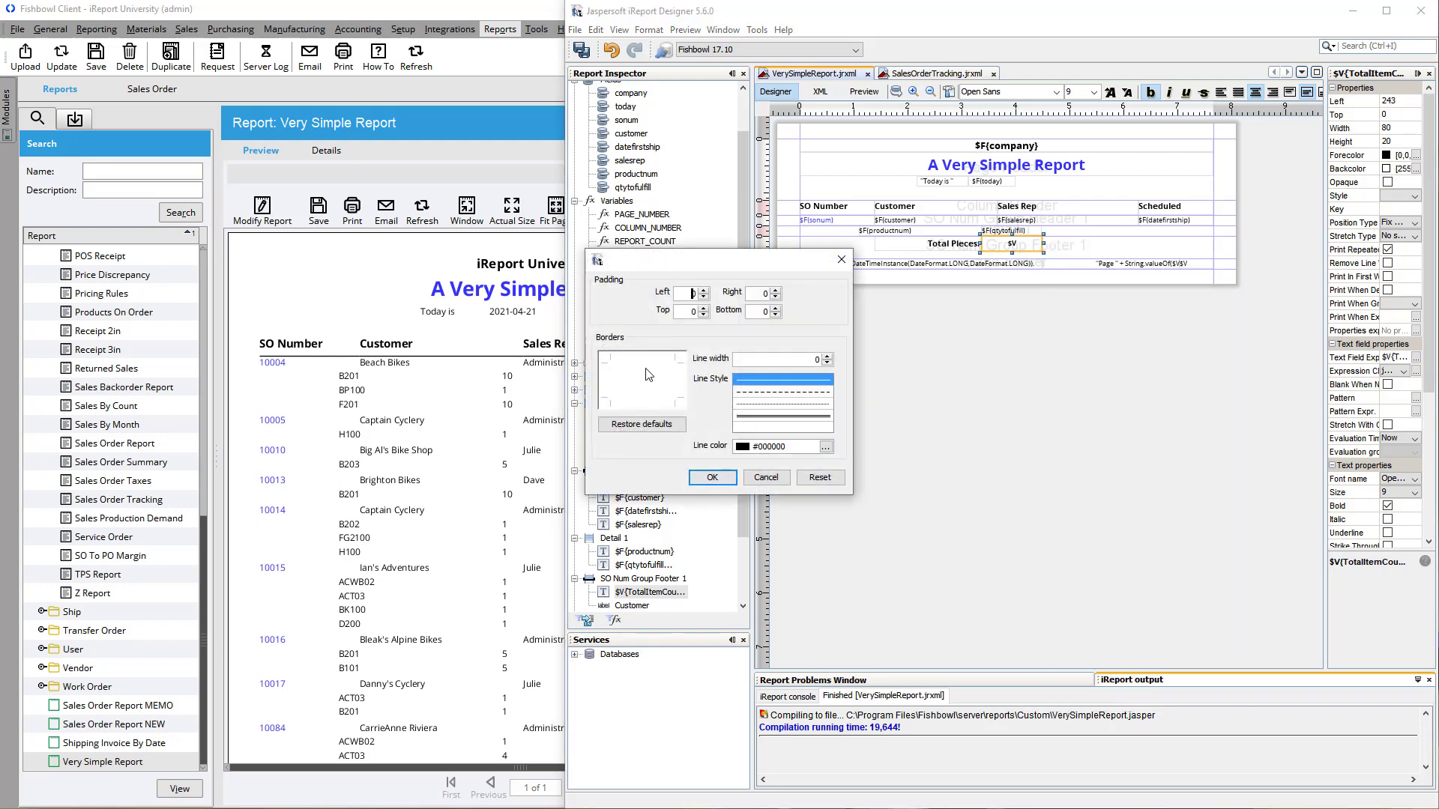
pyautogui.click(828, 357)
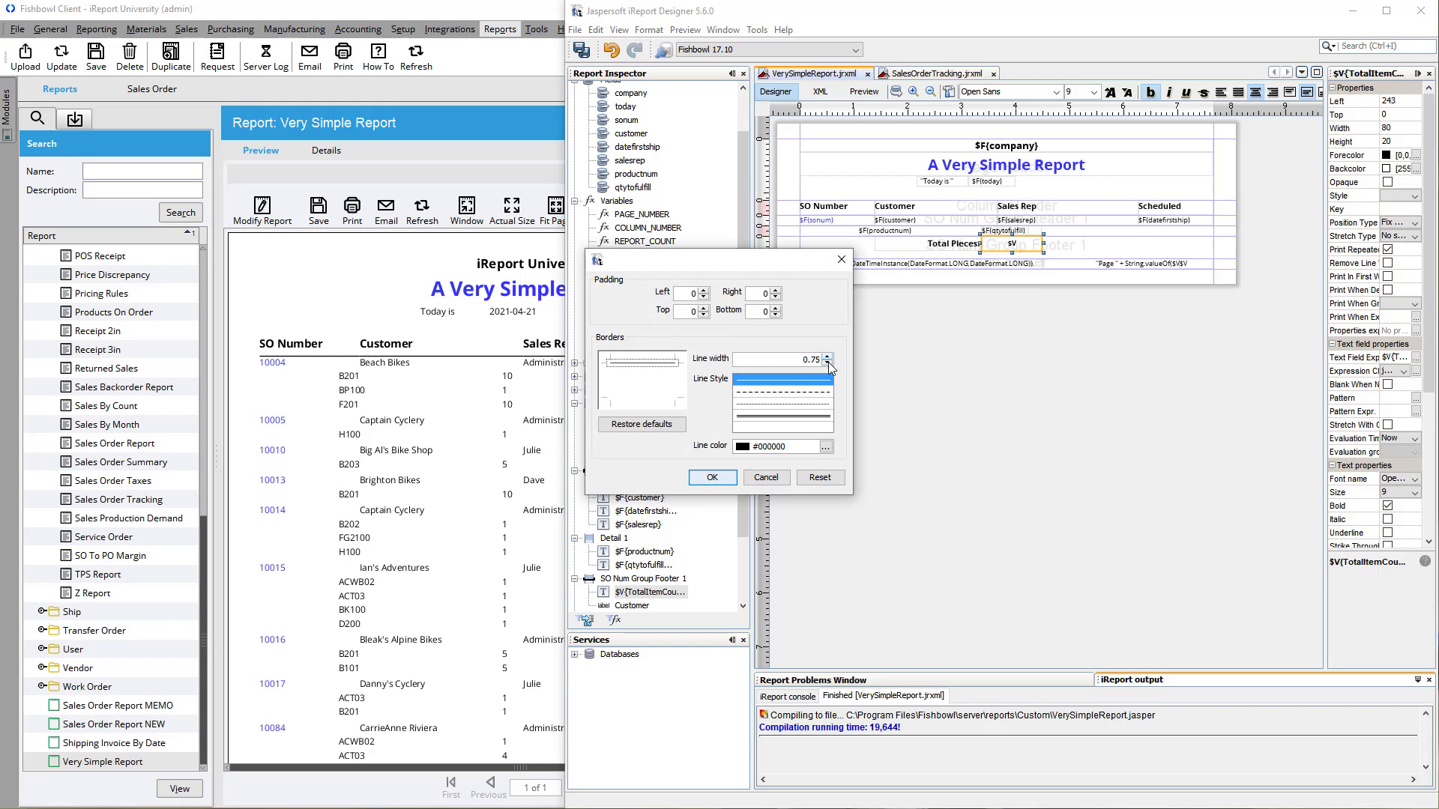
pyautogui.click(826, 447)
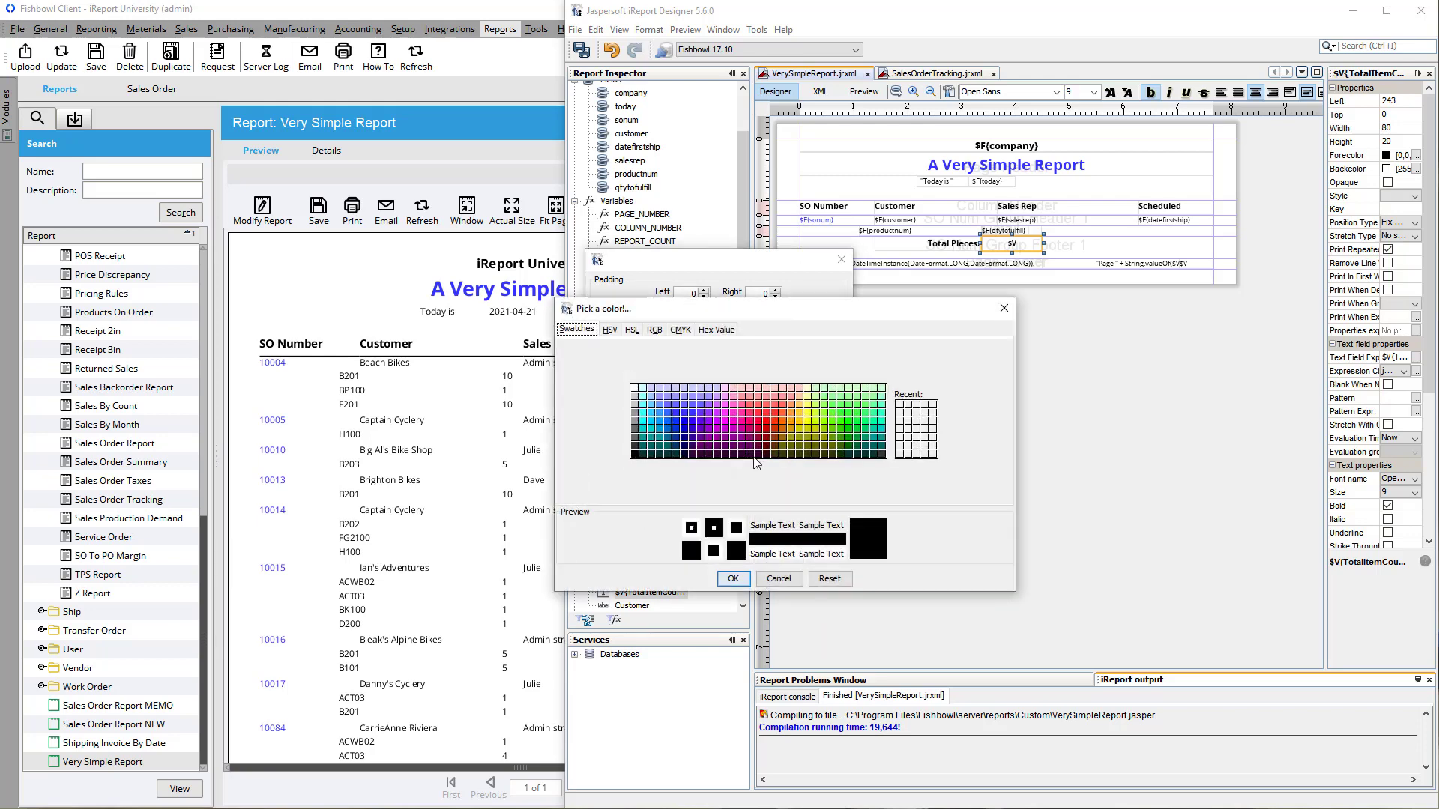
pyautogui.click(634, 395)
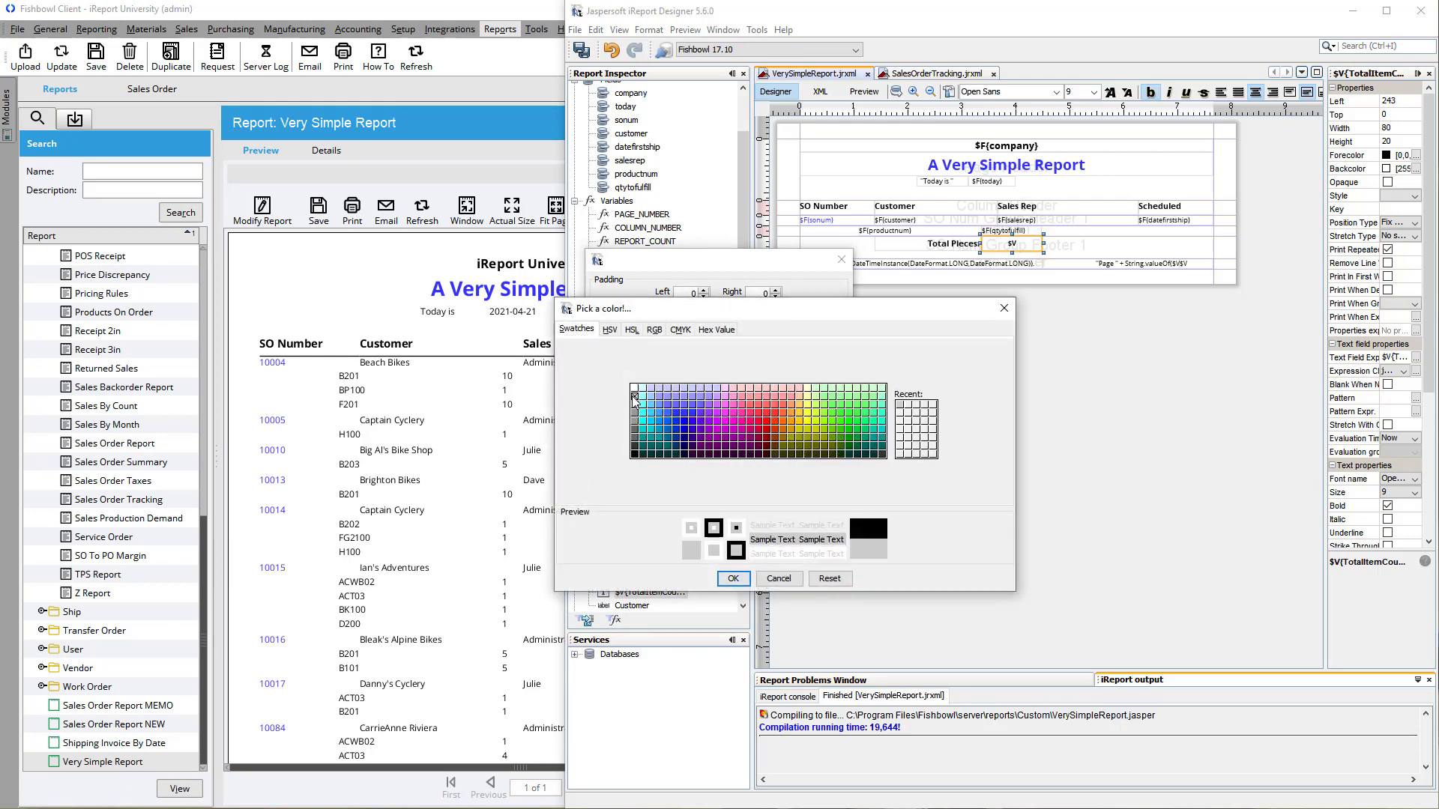
pyautogui.click(733, 578)
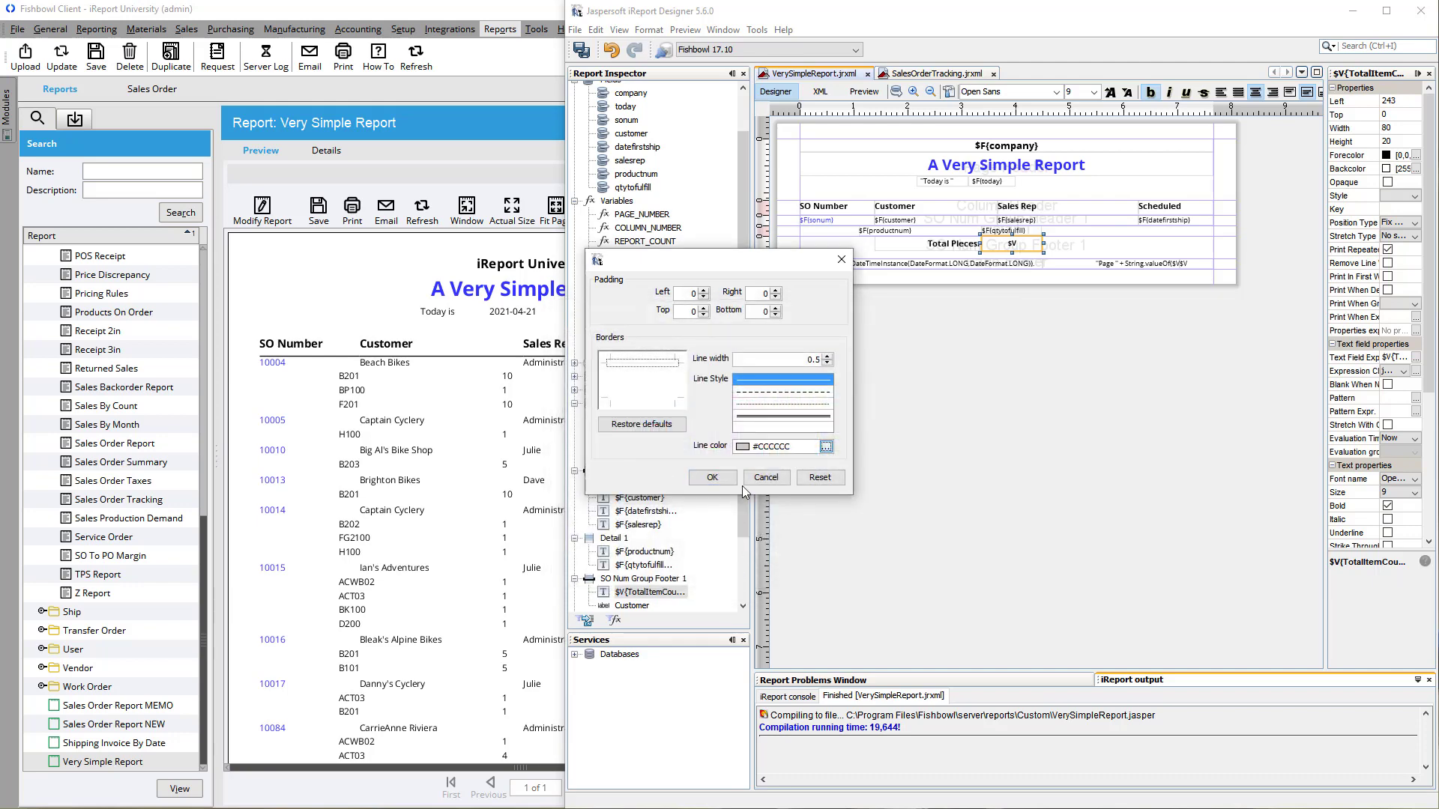
pyautogui.click(712, 477)
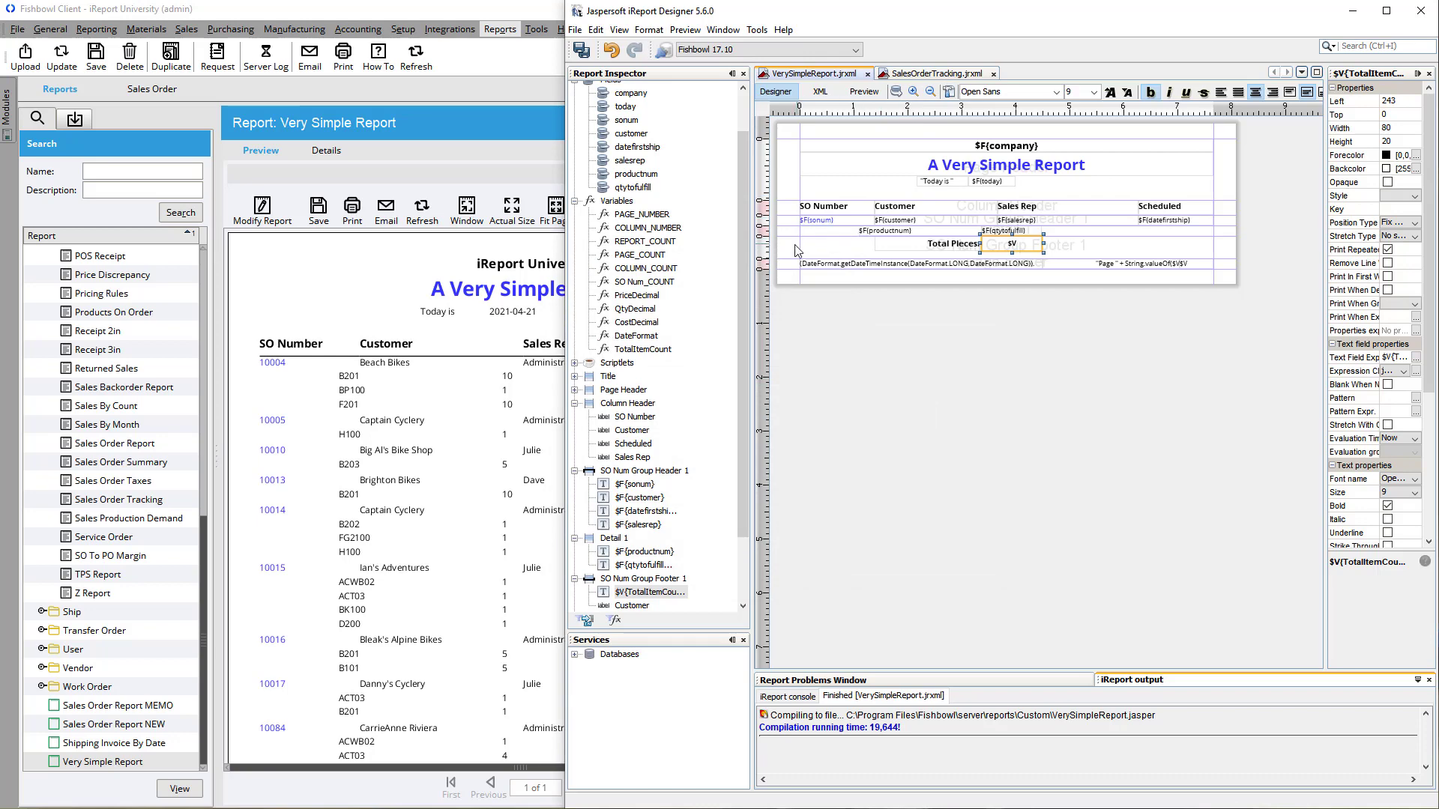
# Shorten the SO Num Group Footer 1 band to fit its fields, and recompile and refresh the report in Fishbowl Client.
pyautogui.moveTo(781, 258); pyautogui.dragTo(782, 250)
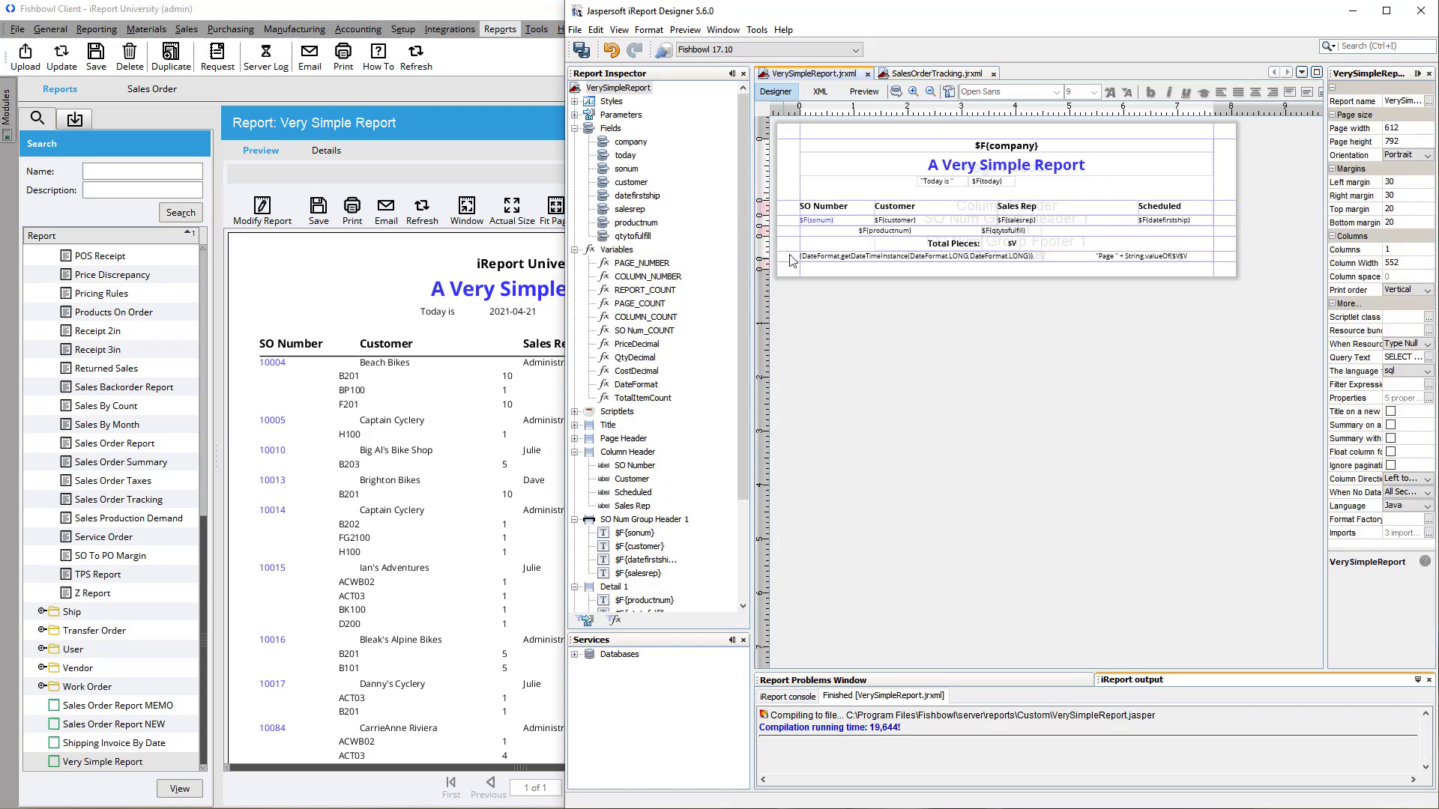
pyautogui.click(949, 93)
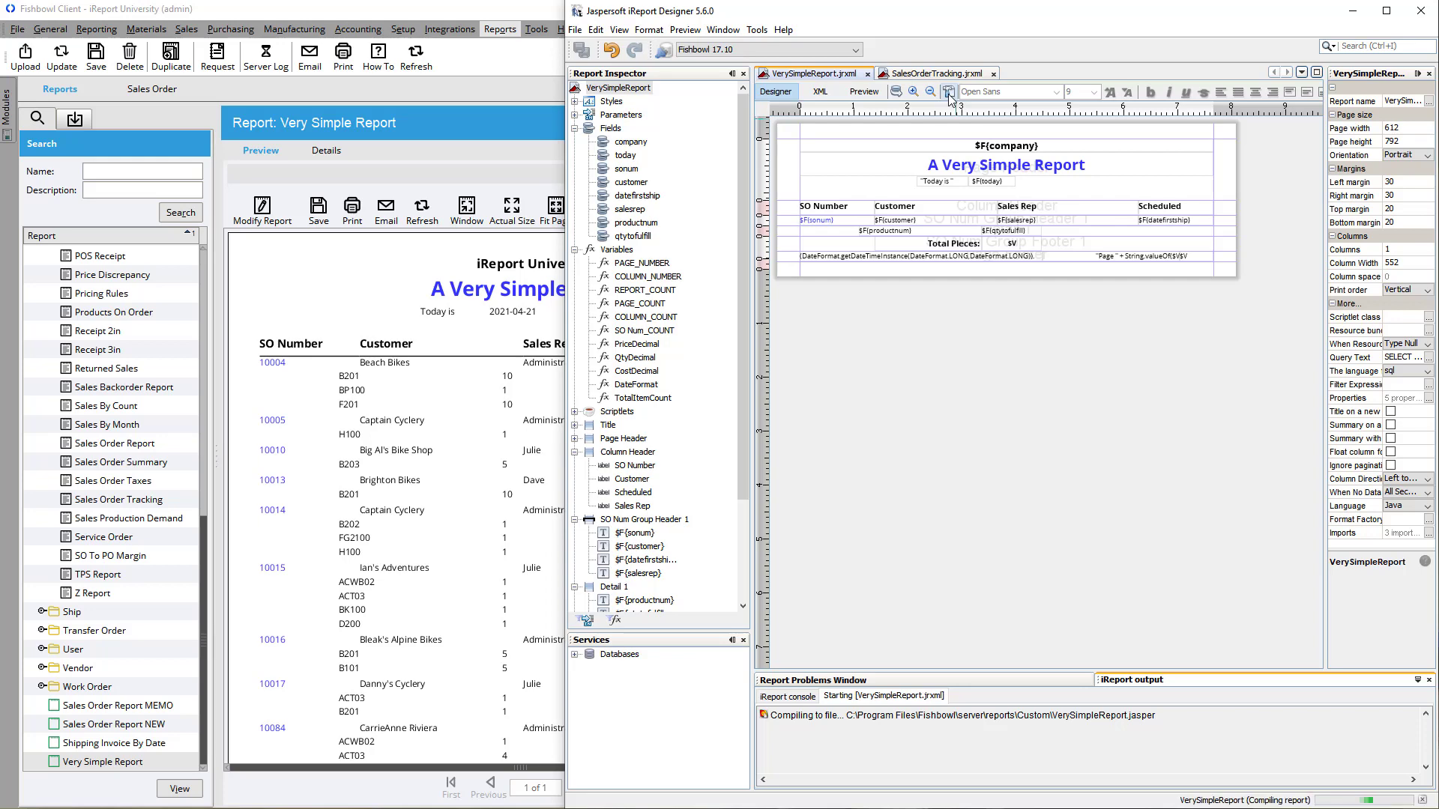
pyautogui.click(422, 213)
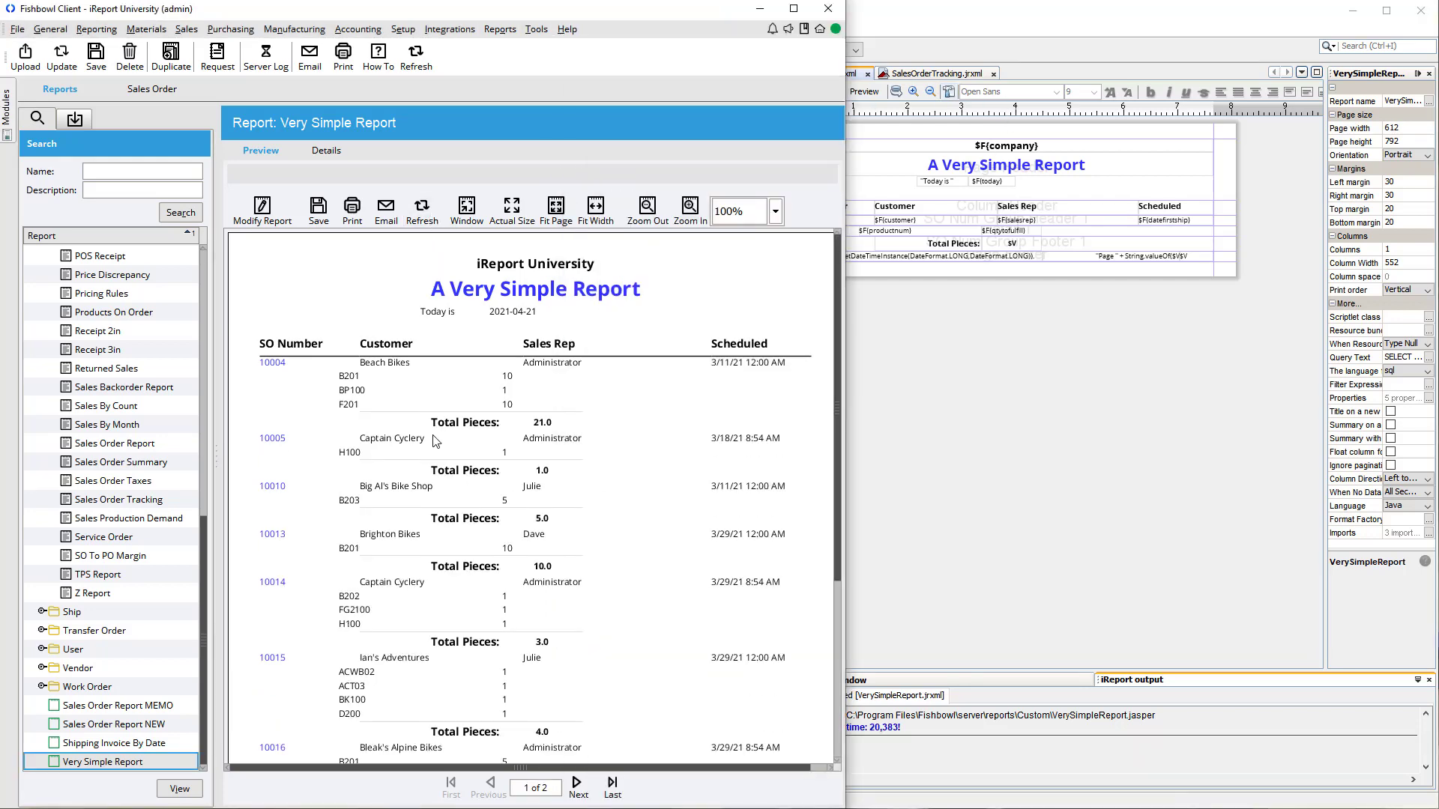